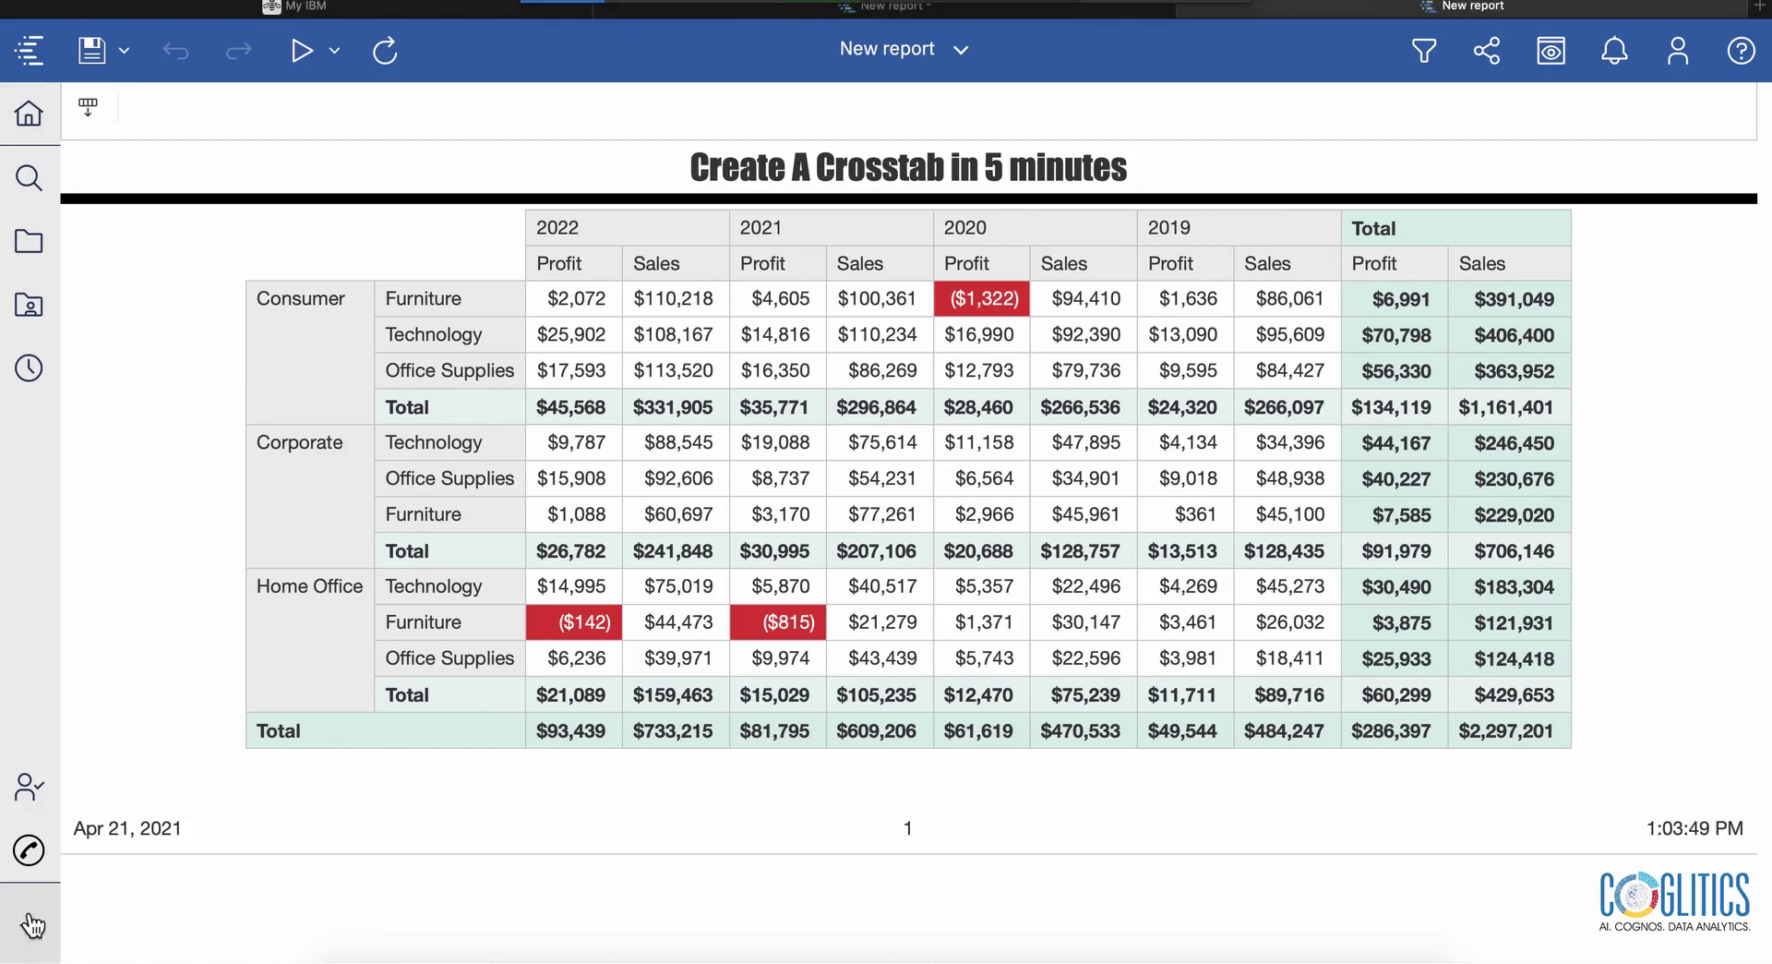
Create a new report using the 1 column template
click(29, 927)
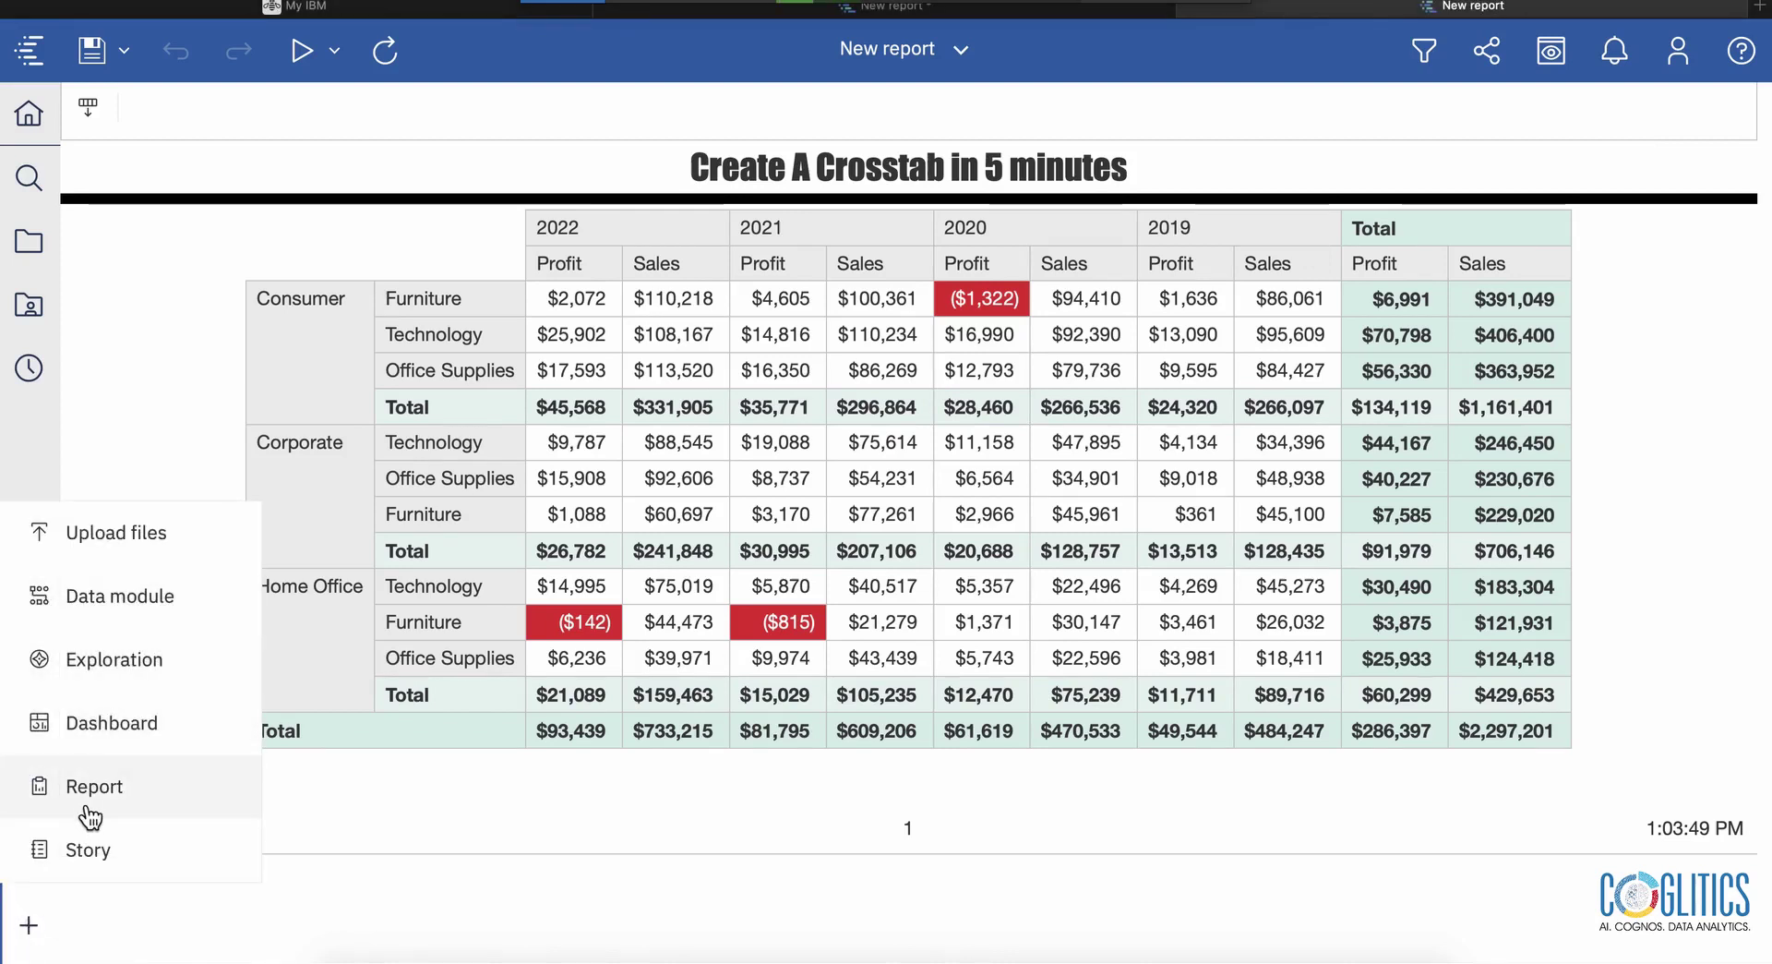
click(33, 795)
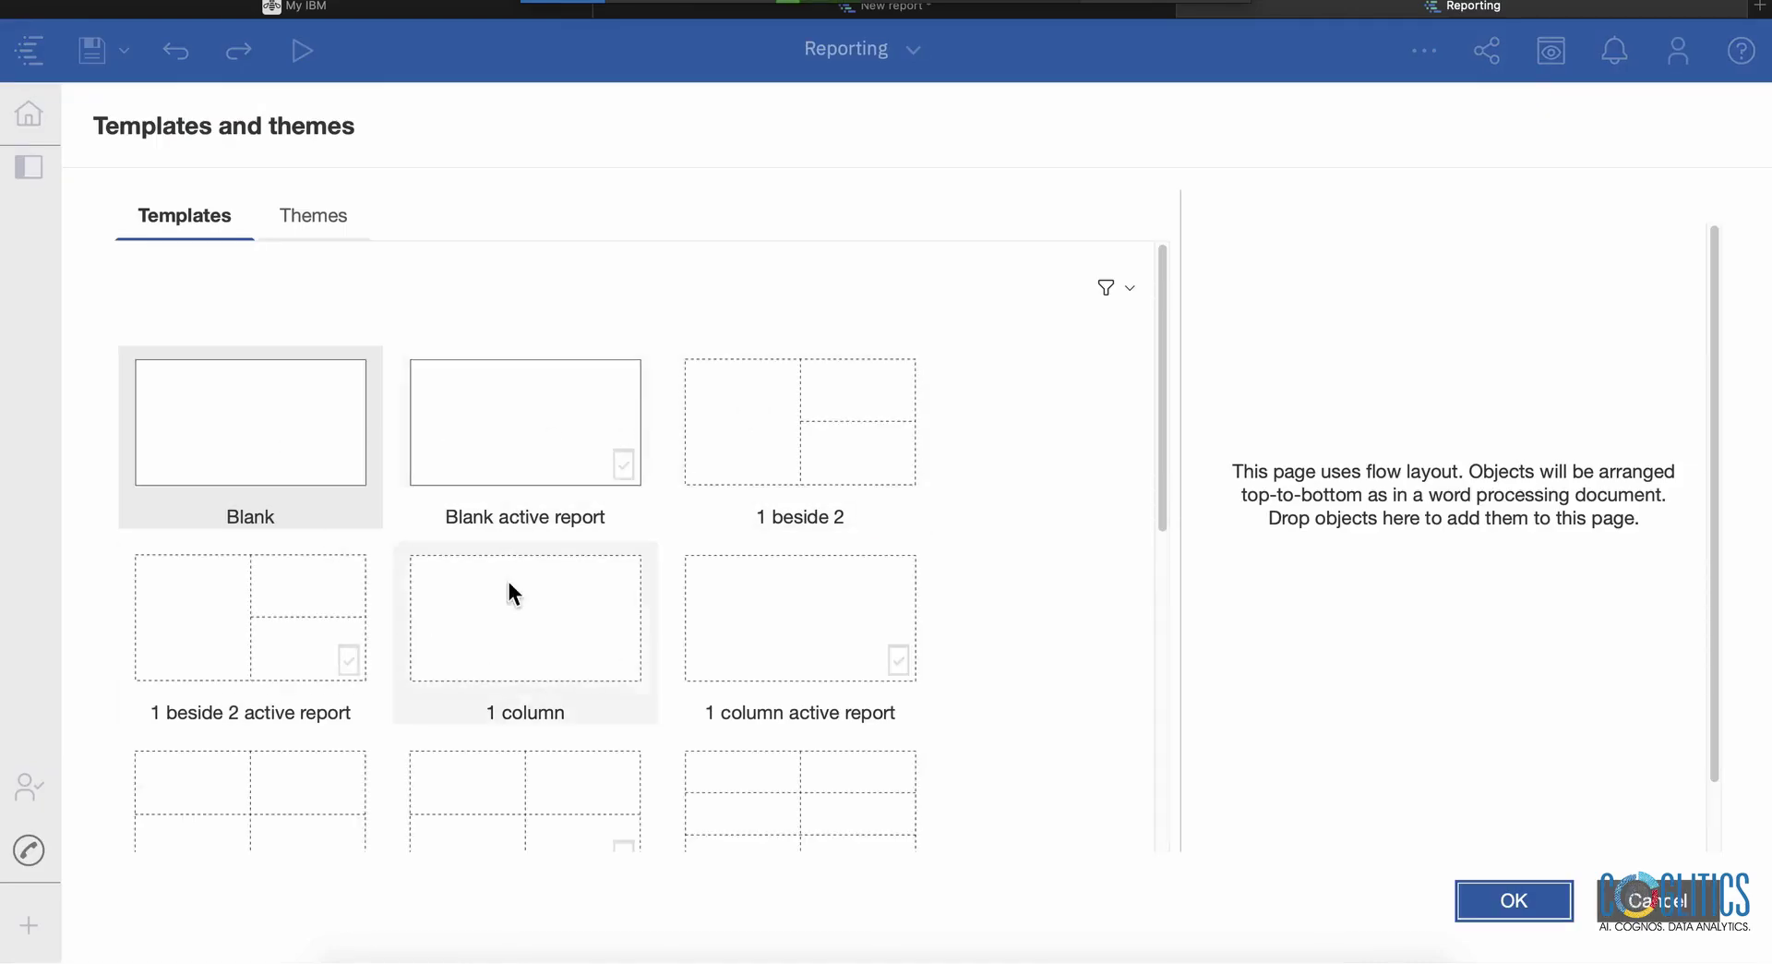
scroll(287, 263, down, 3)
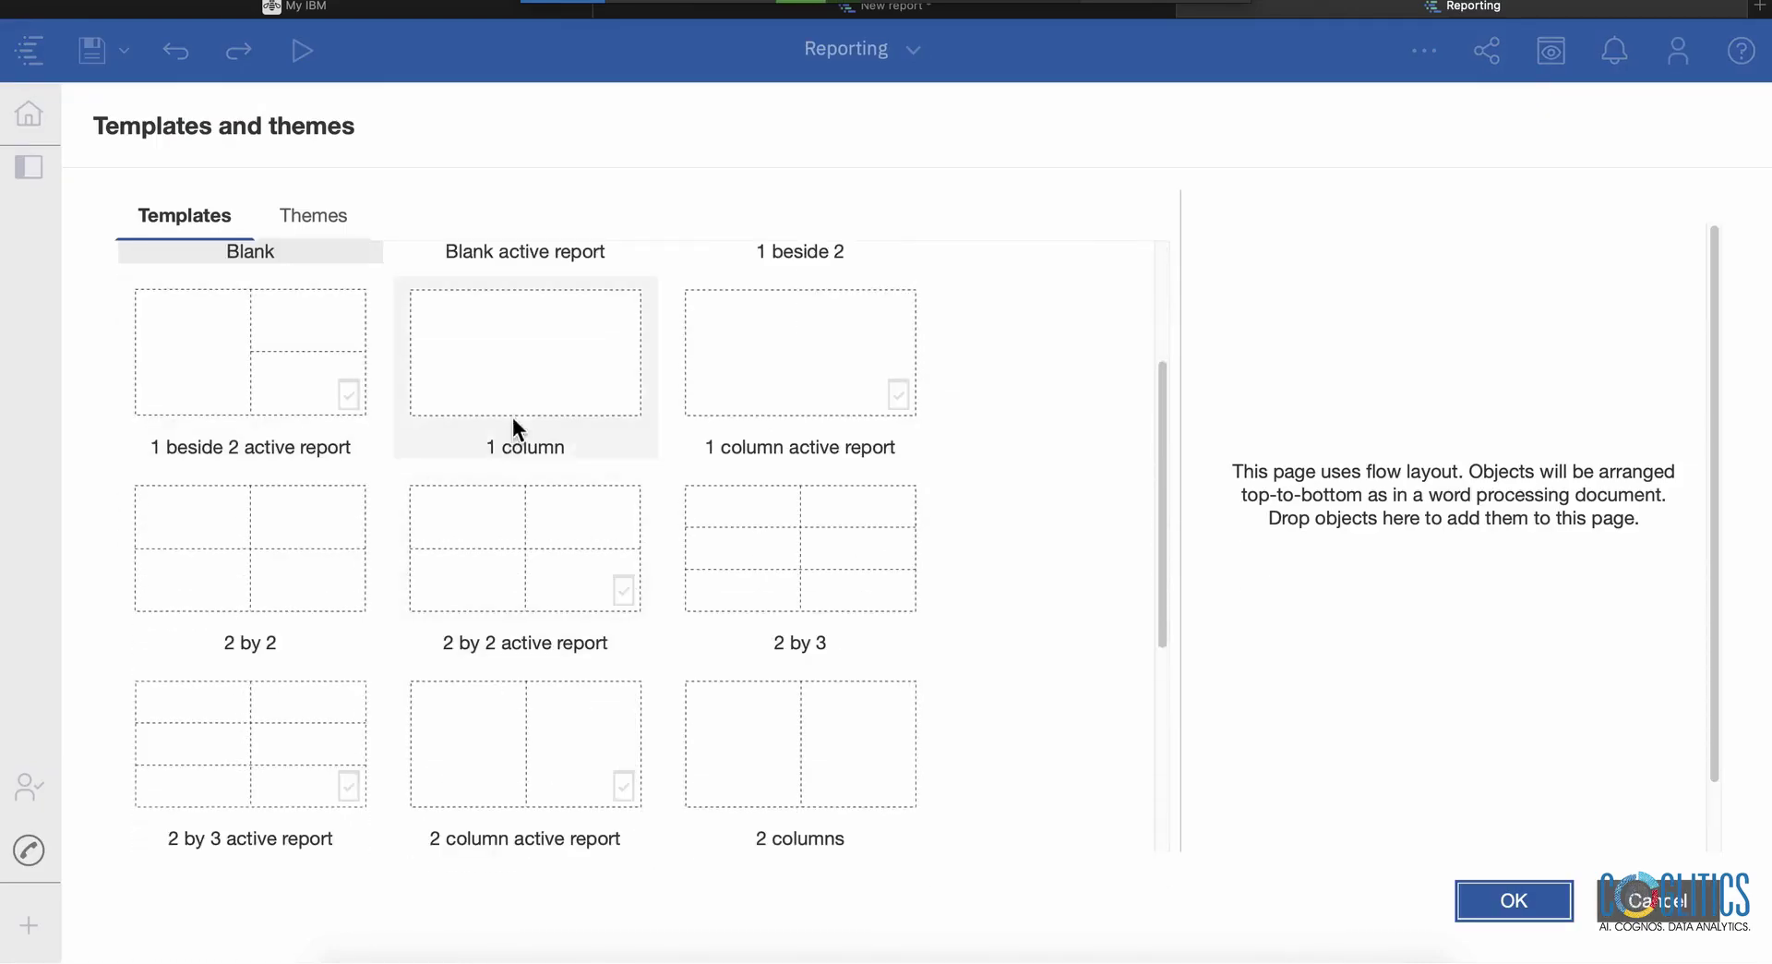
click(422, 362)
click(1514, 900)
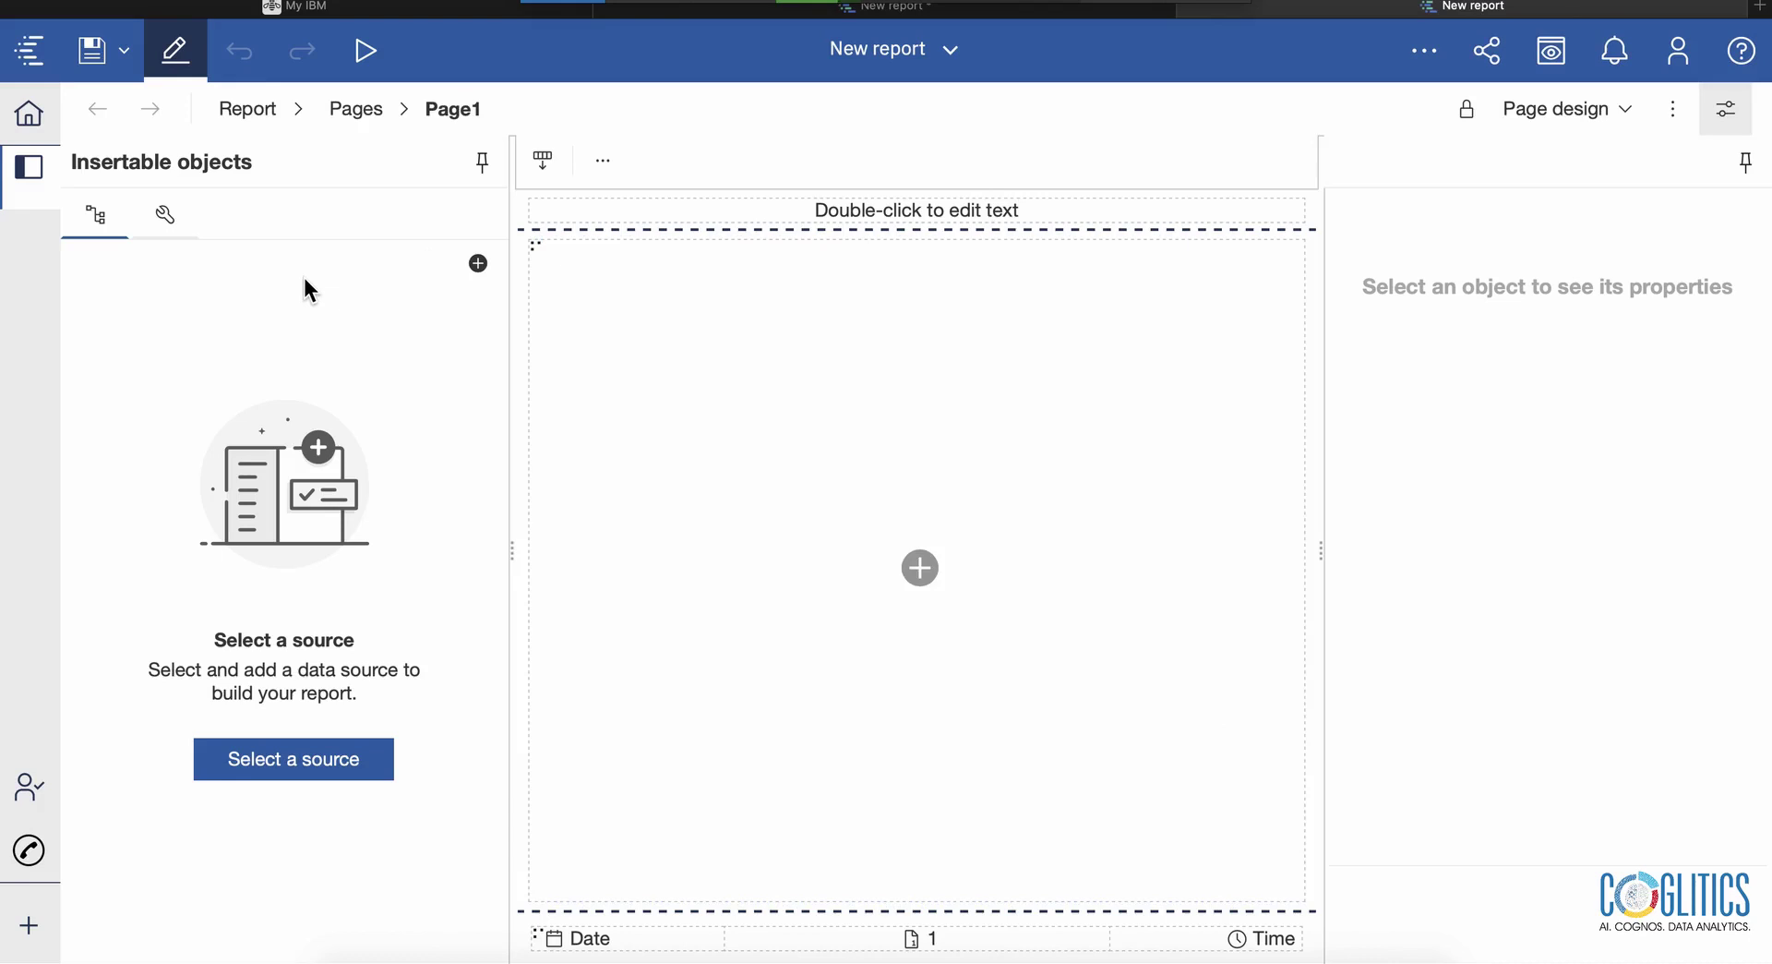
Set the Store Sales Coglitics - Data Module UPDATED 2022 from My content > Data Modules as the source
click(296, 759)
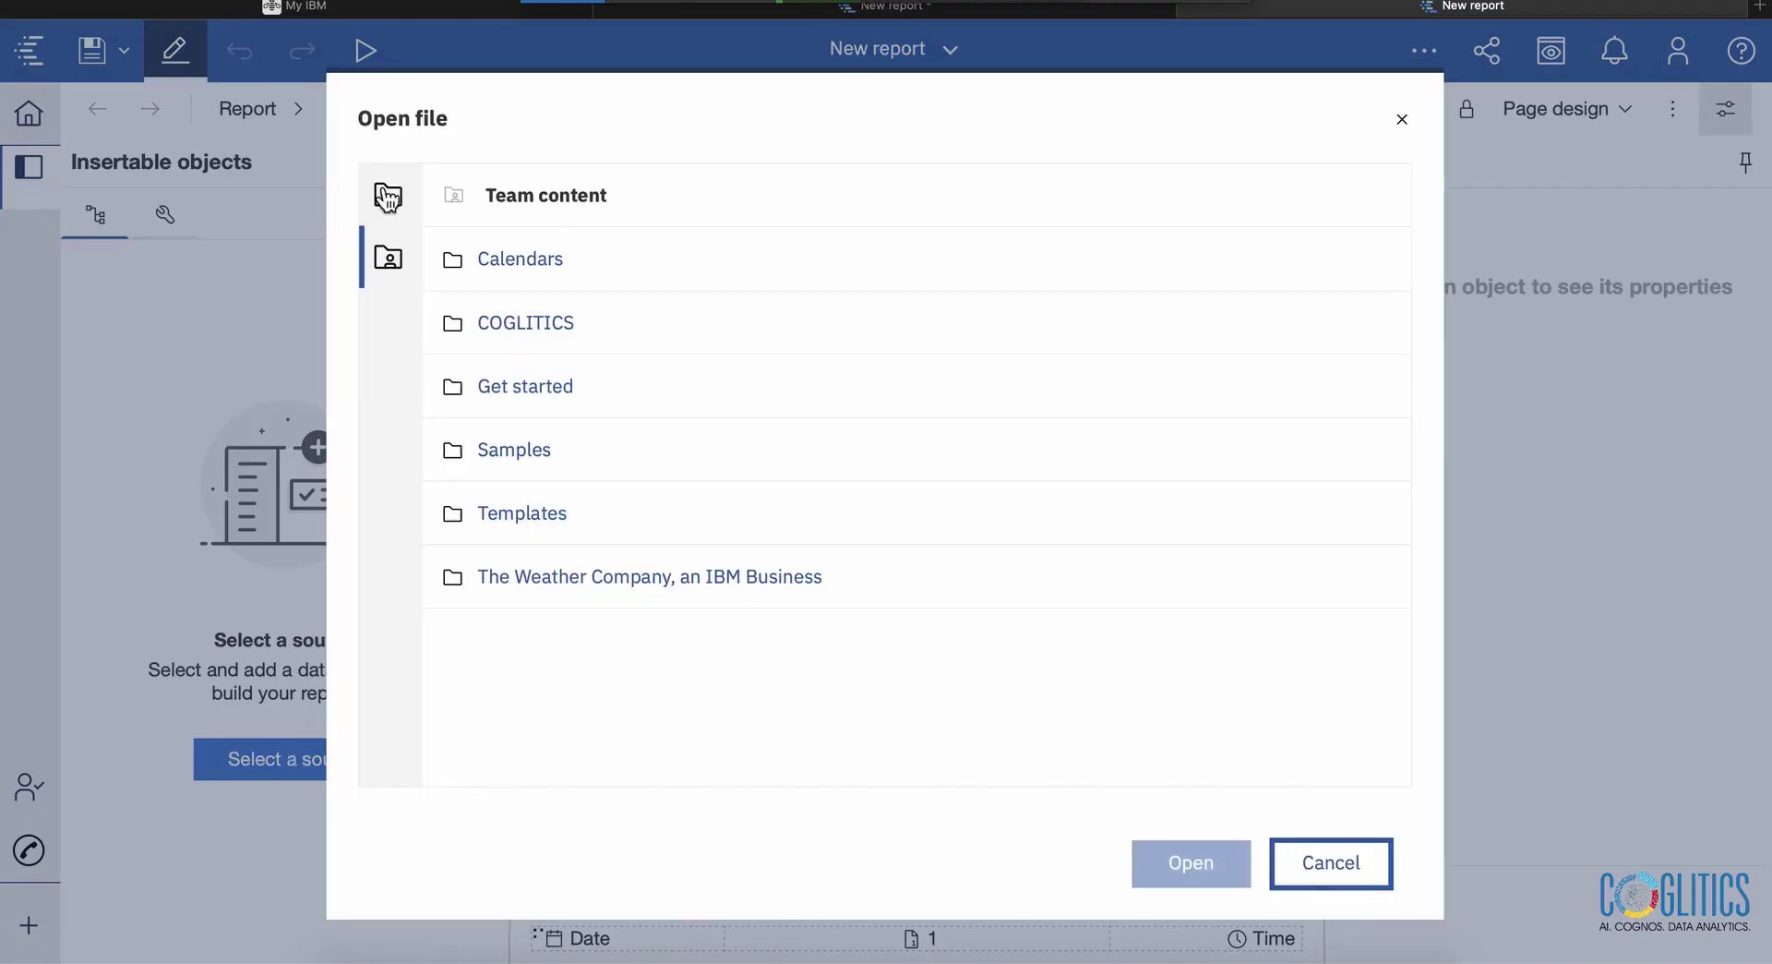
click(388, 196)
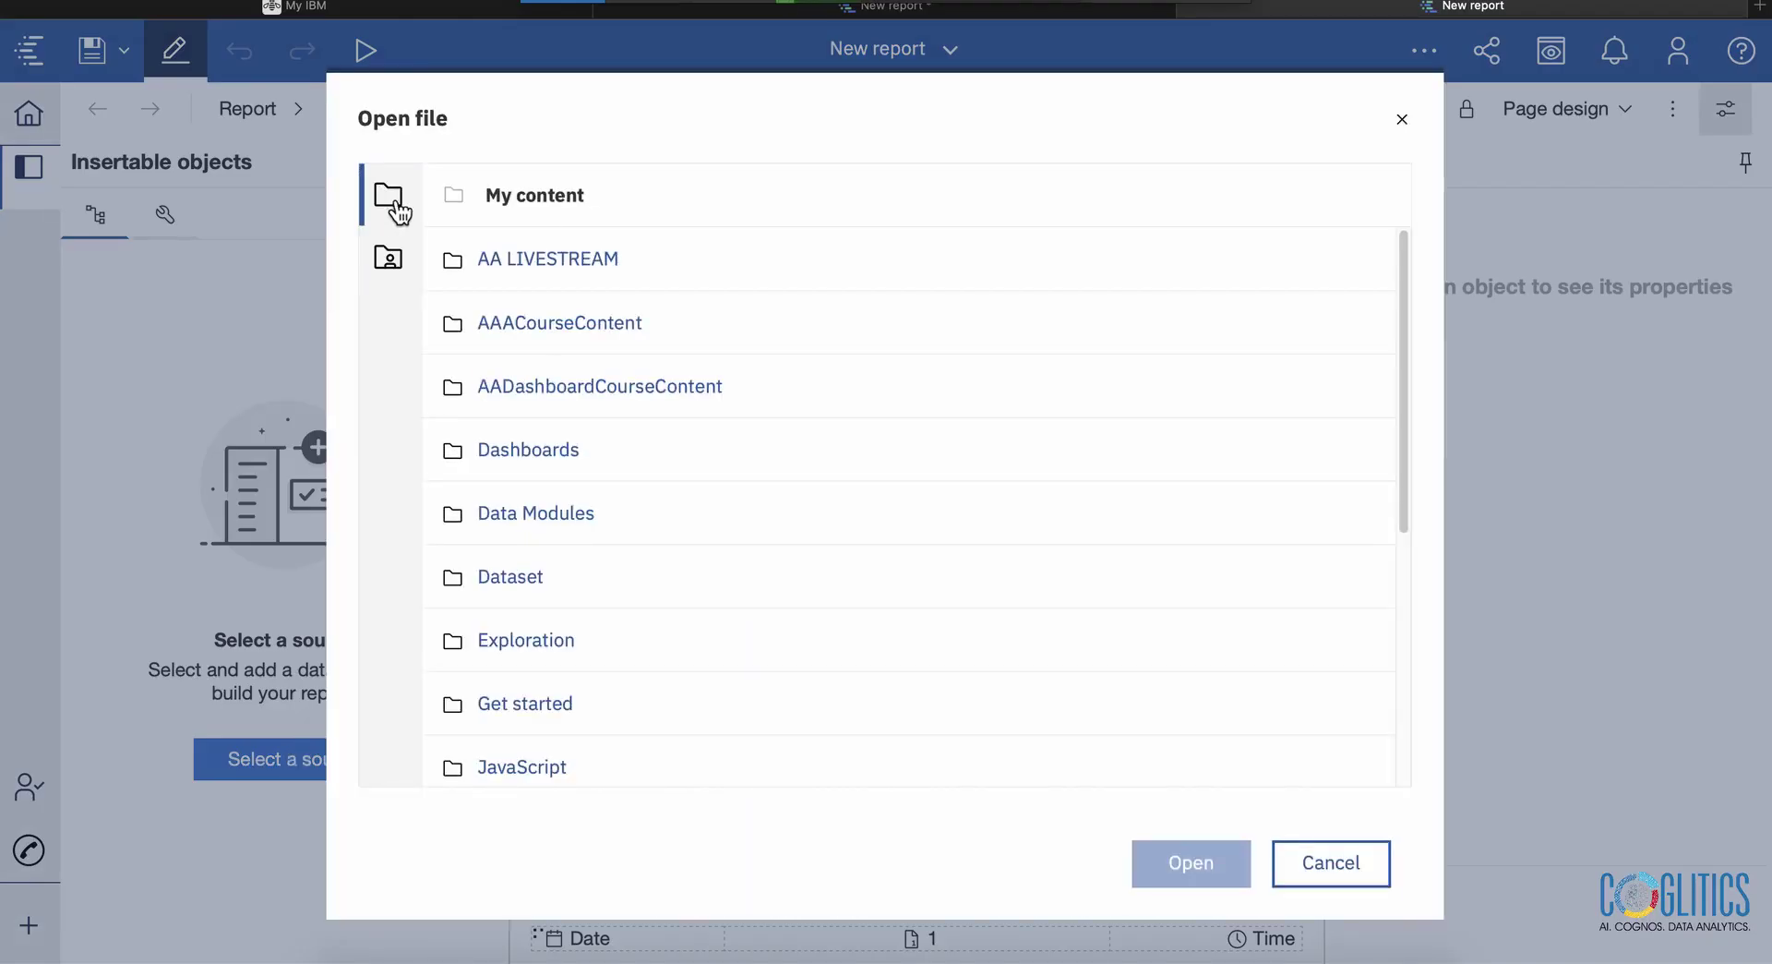
click(539, 514)
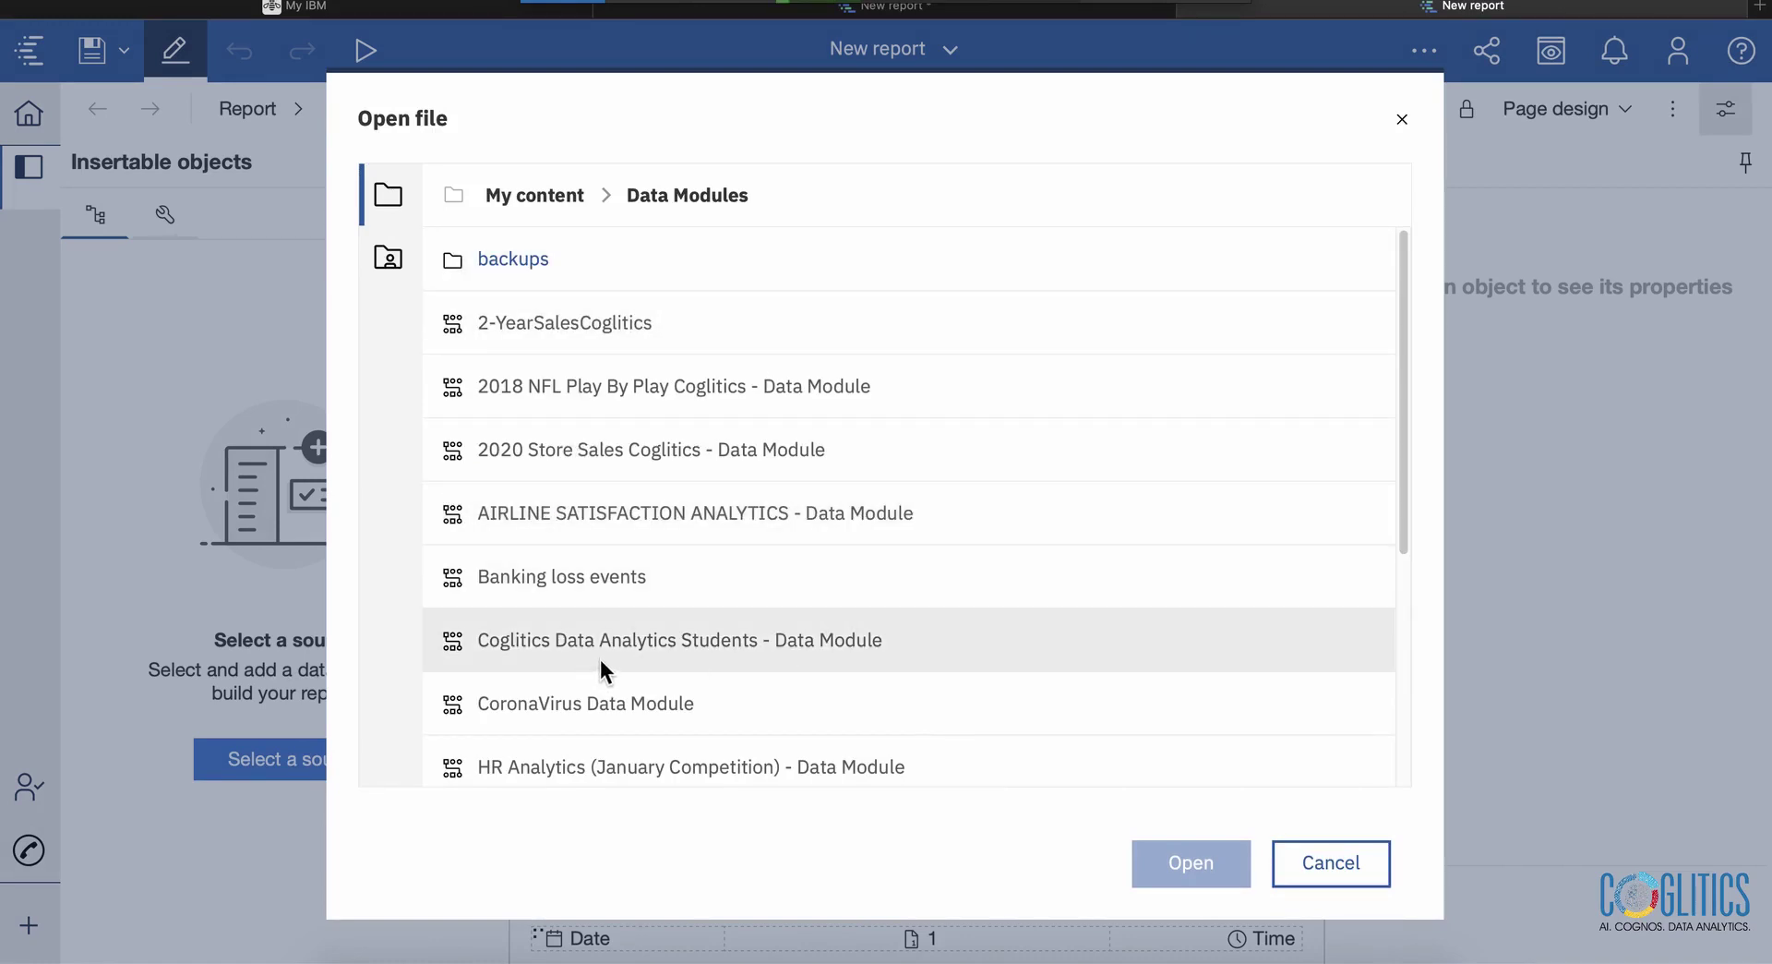
scroll(600, 659, down, 5)
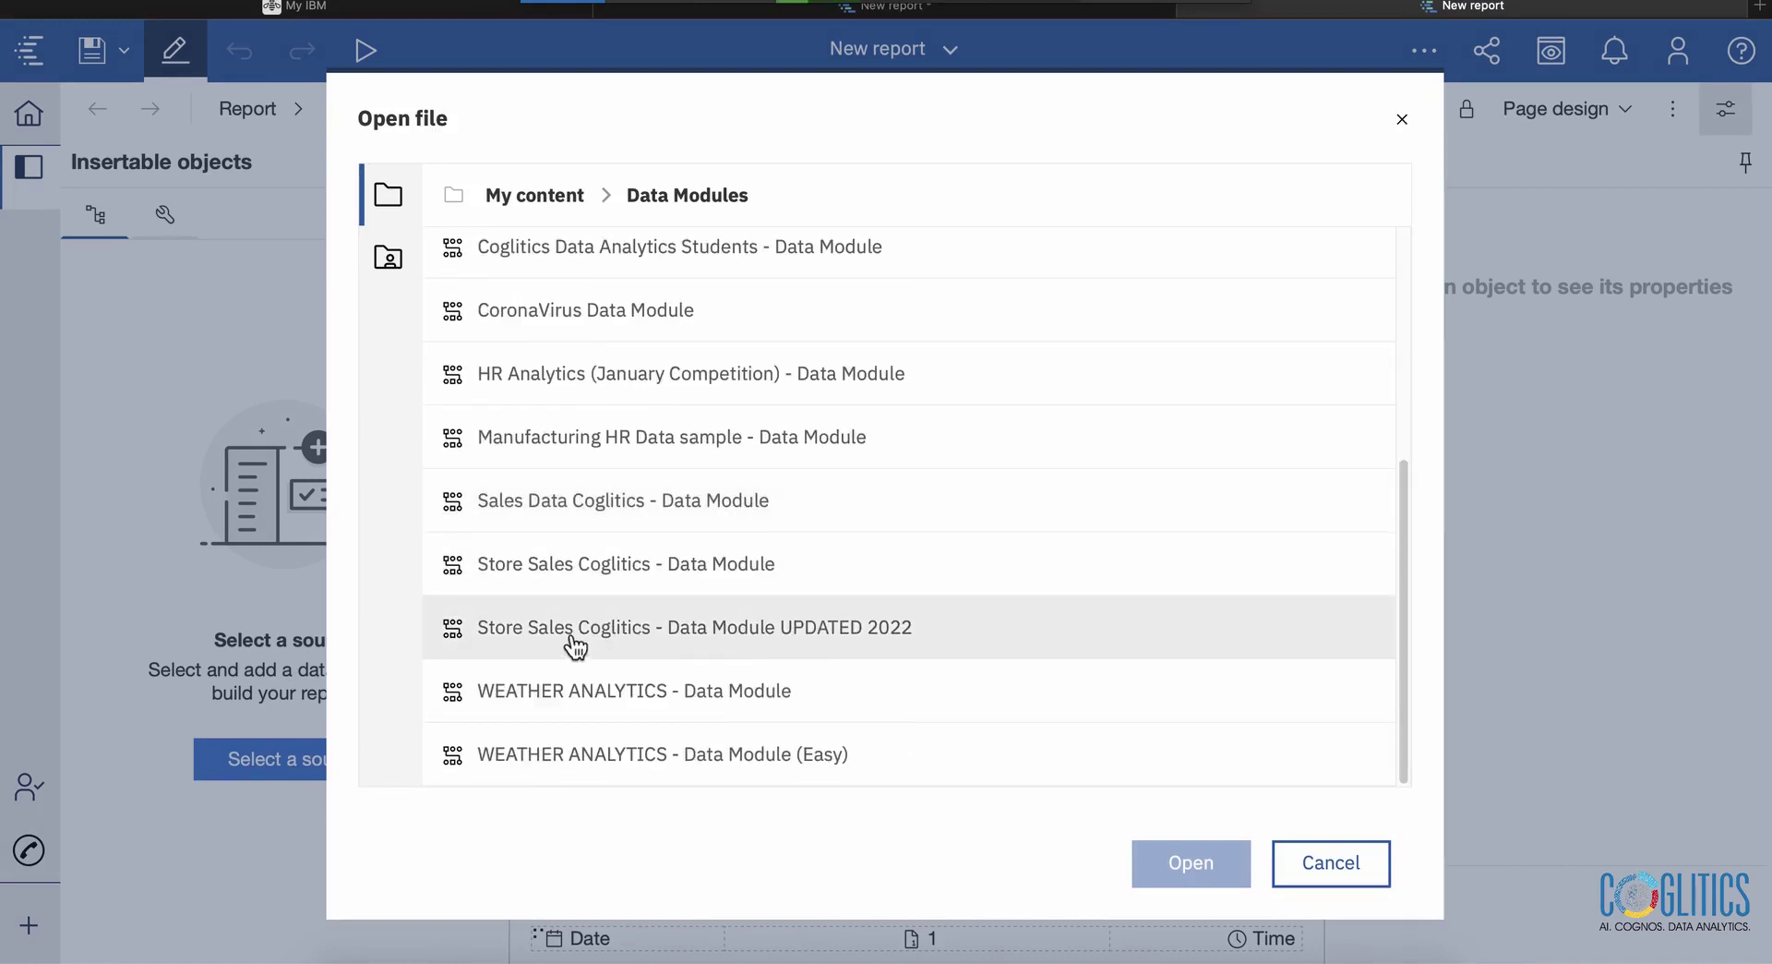
click(572, 641)
click(1201, 881)
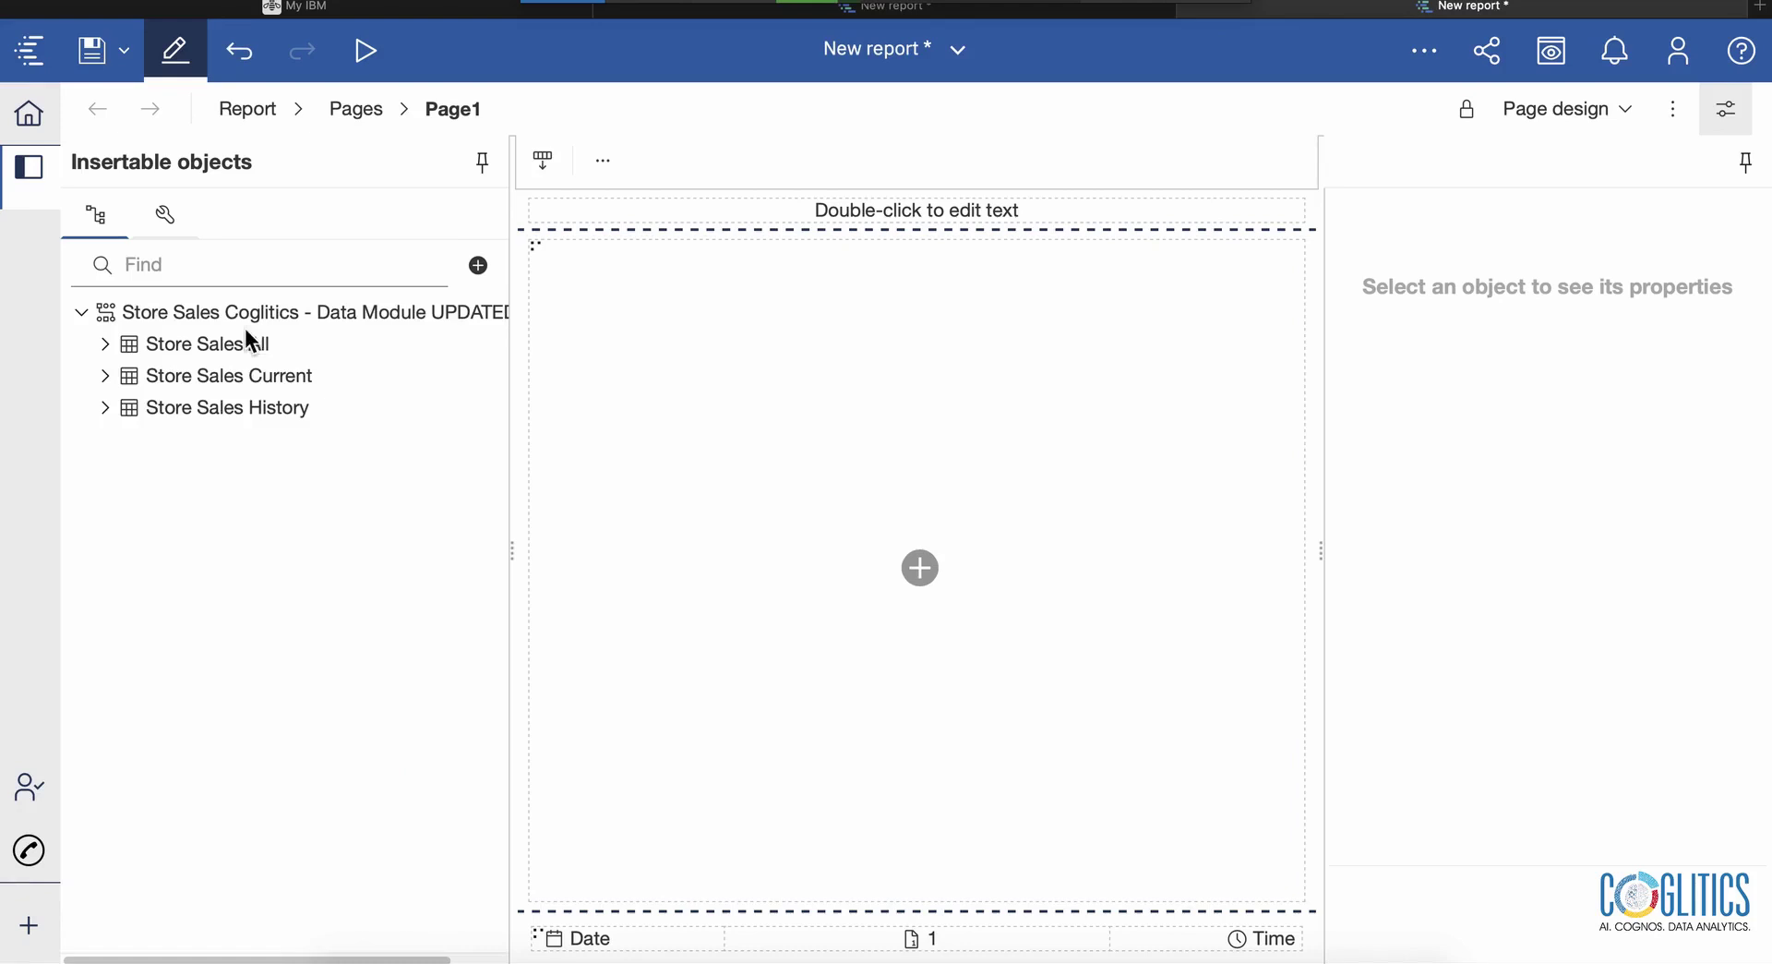
Drag a Crosstab from the Toolbox's Data Container group onto the report page
click(105, 345)
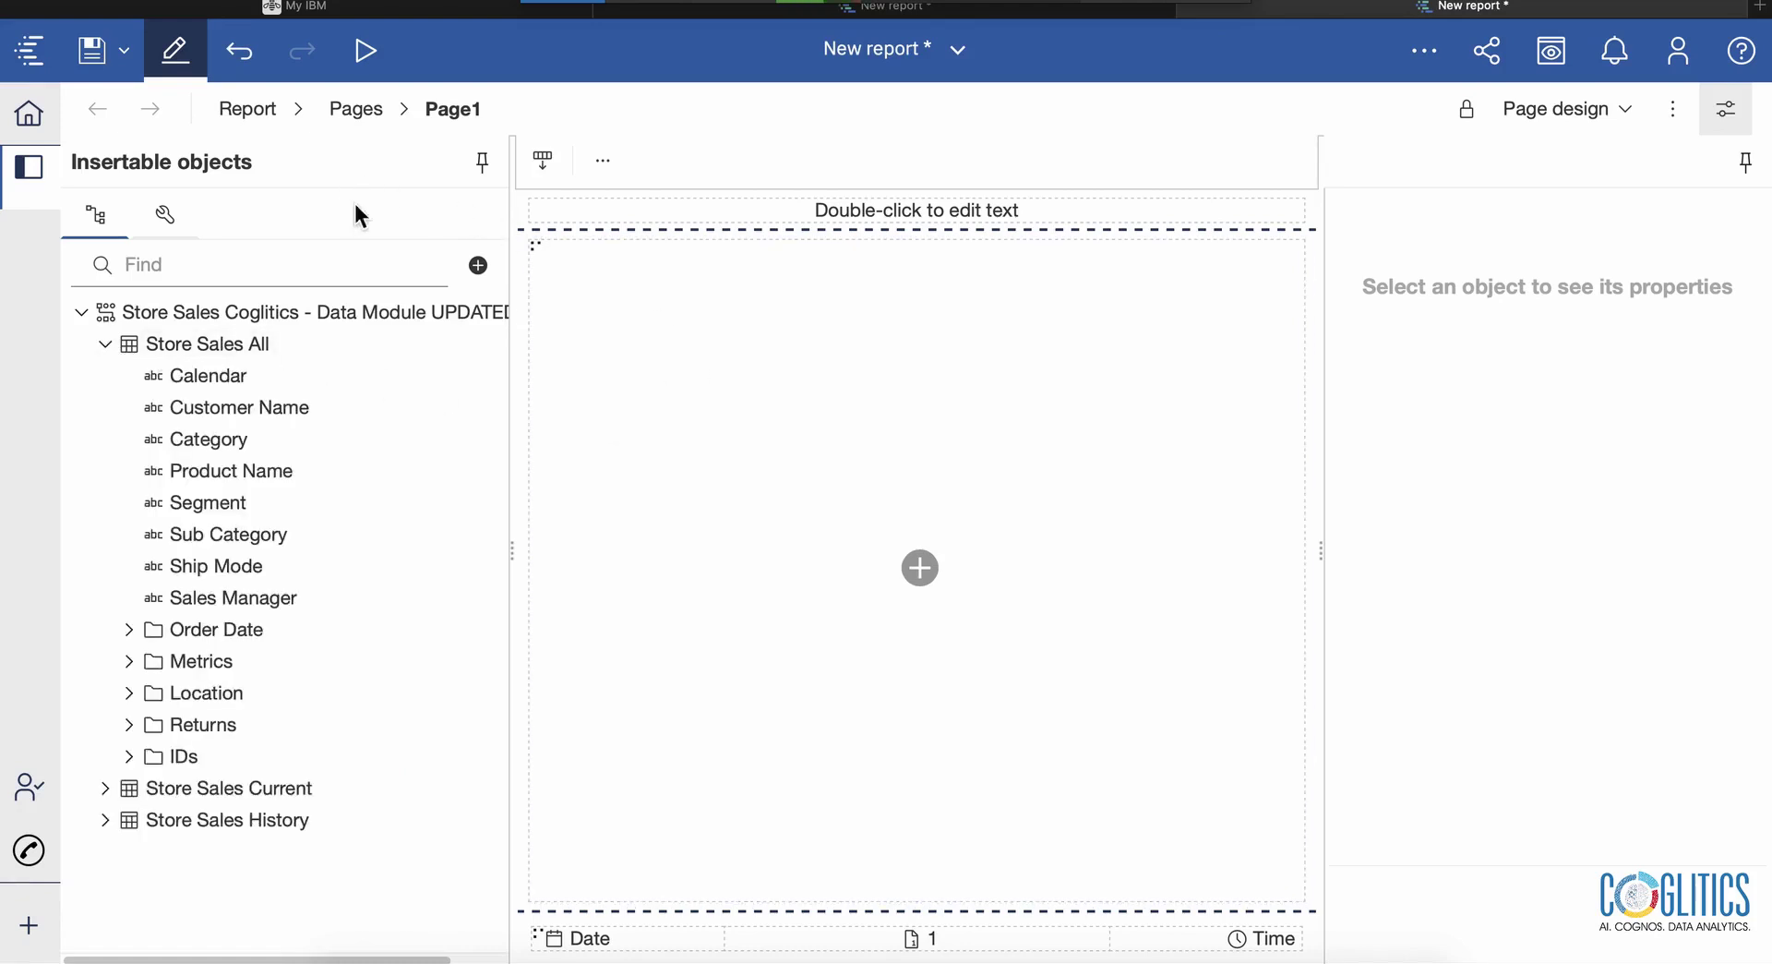
click(925, 572)
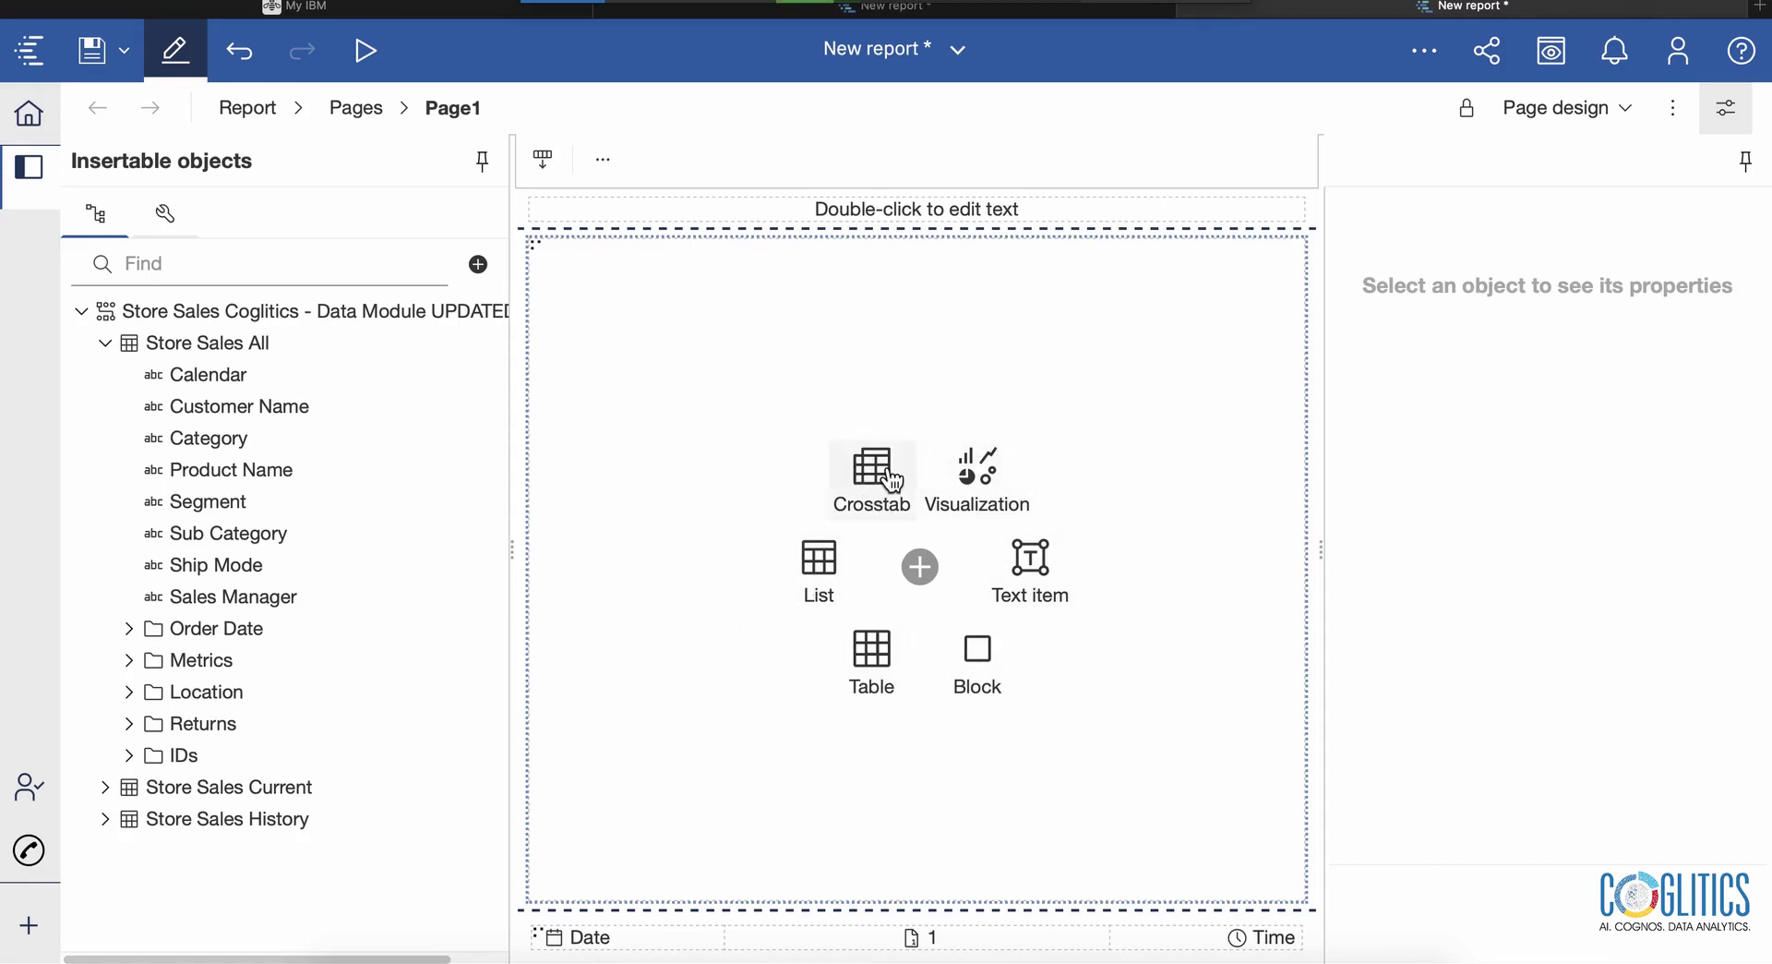
click(799, 408)
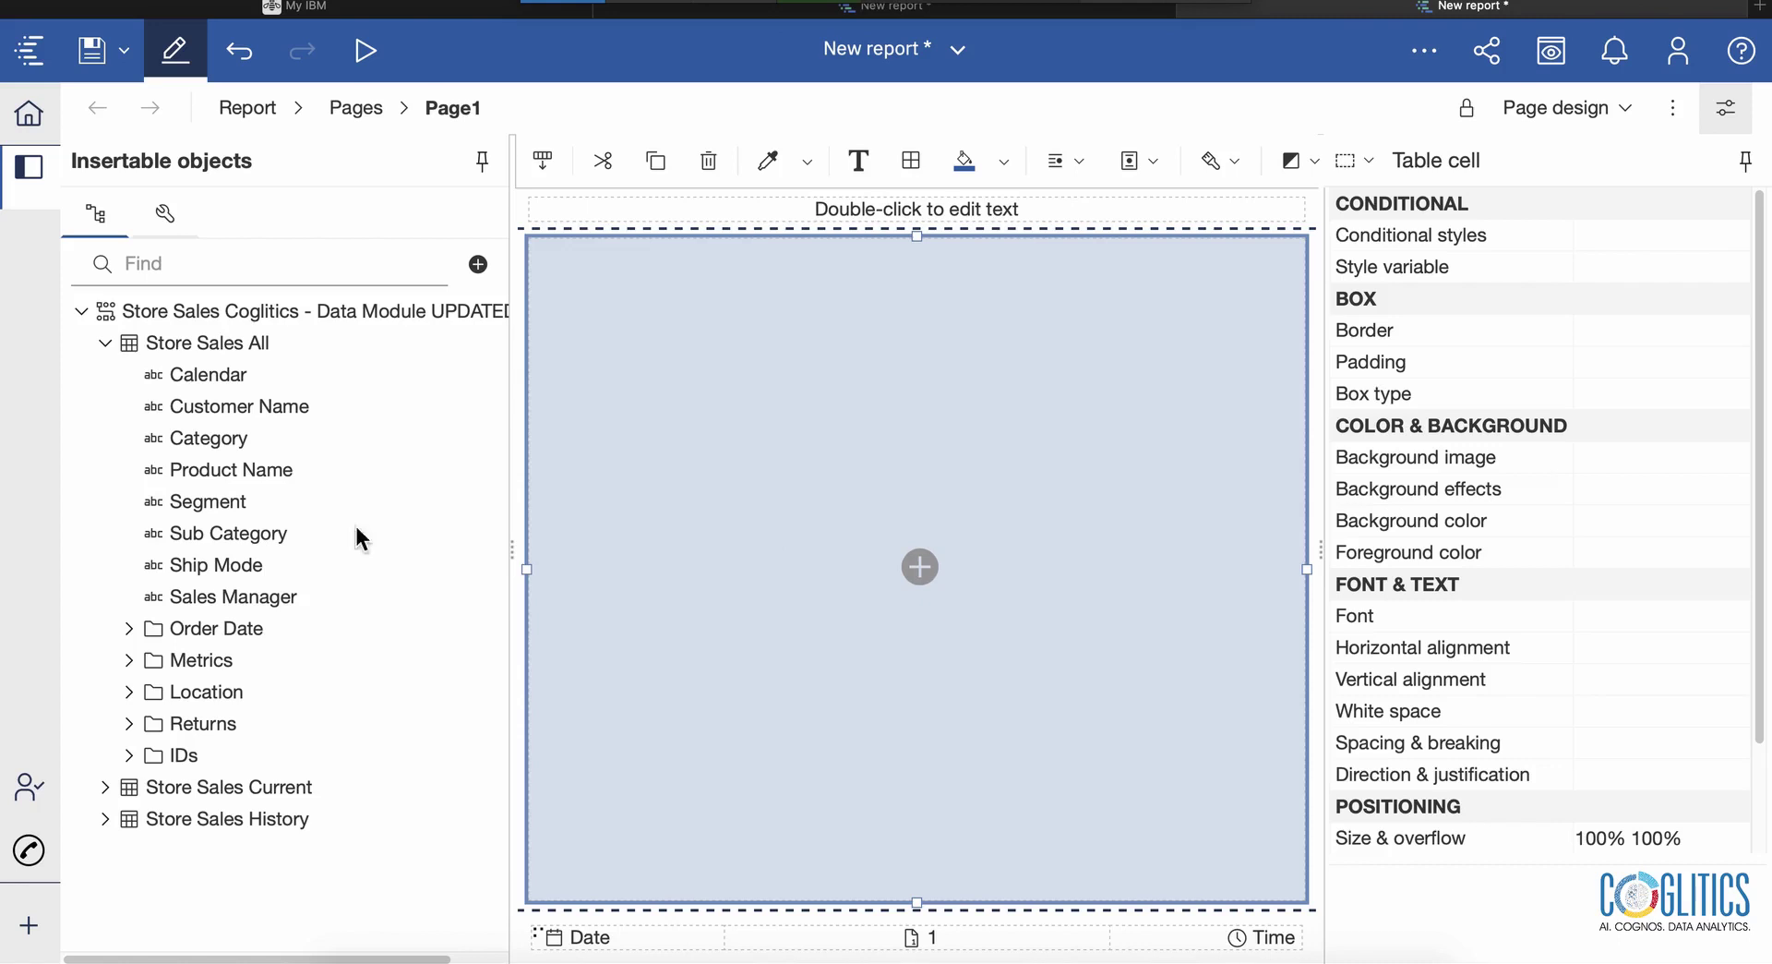
click(175, 236)
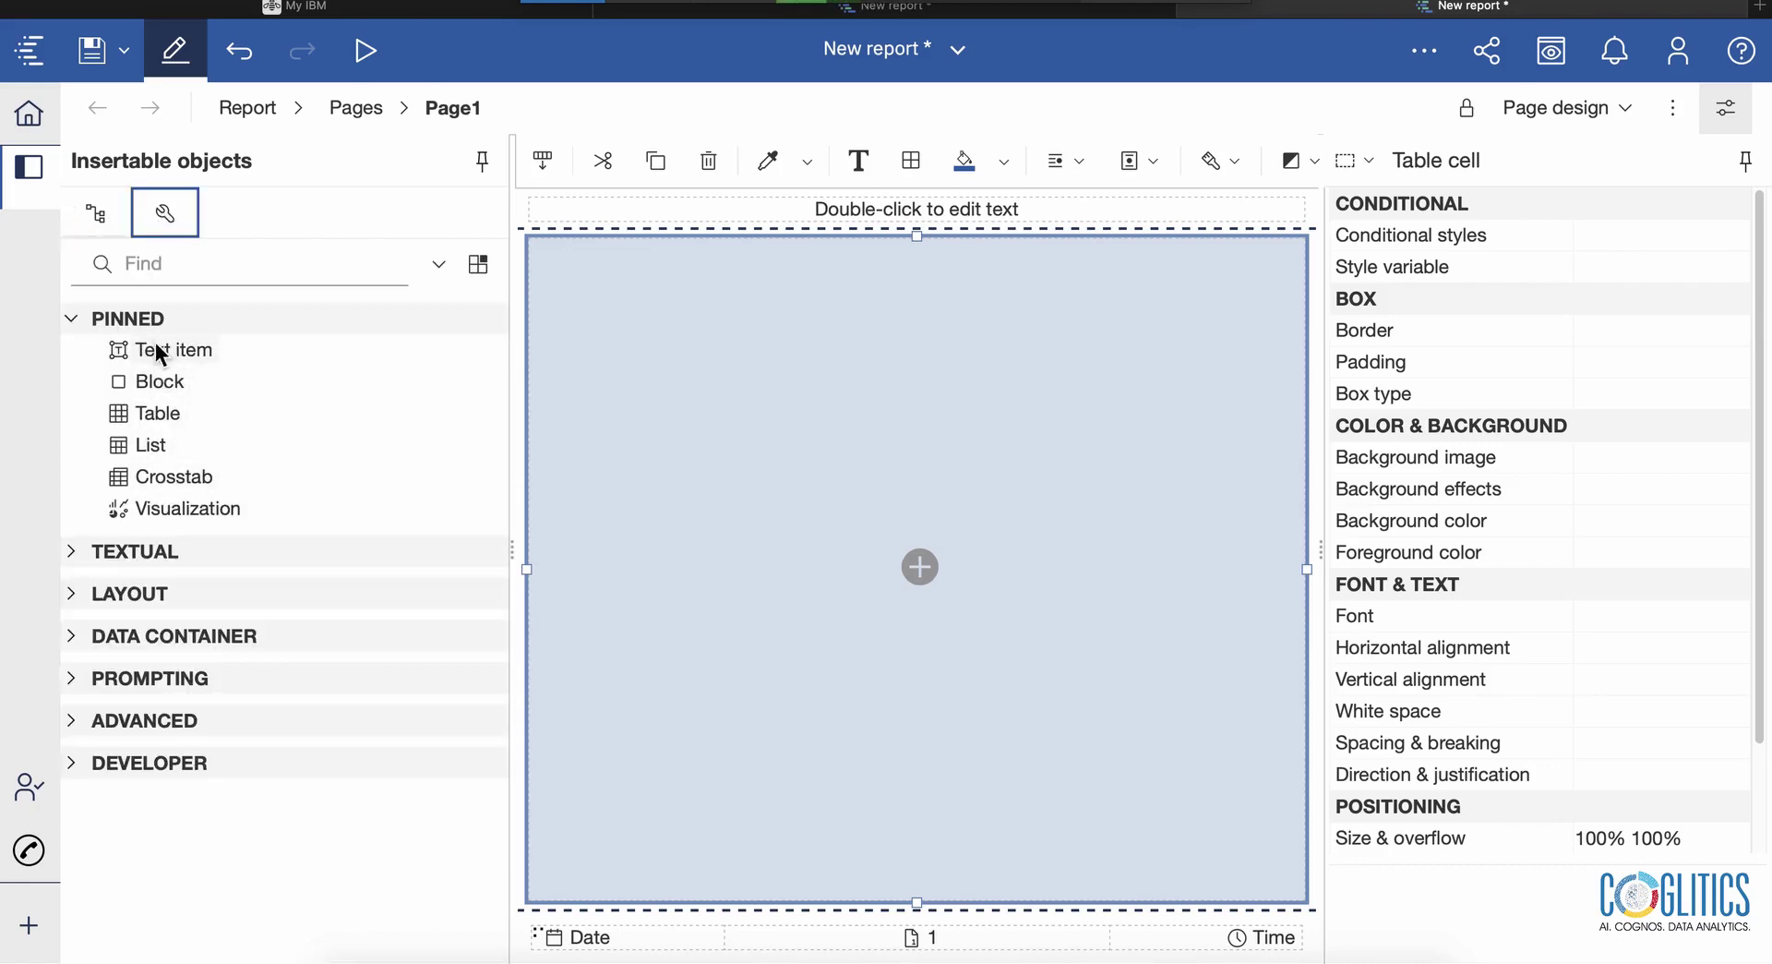
click(921, 570)
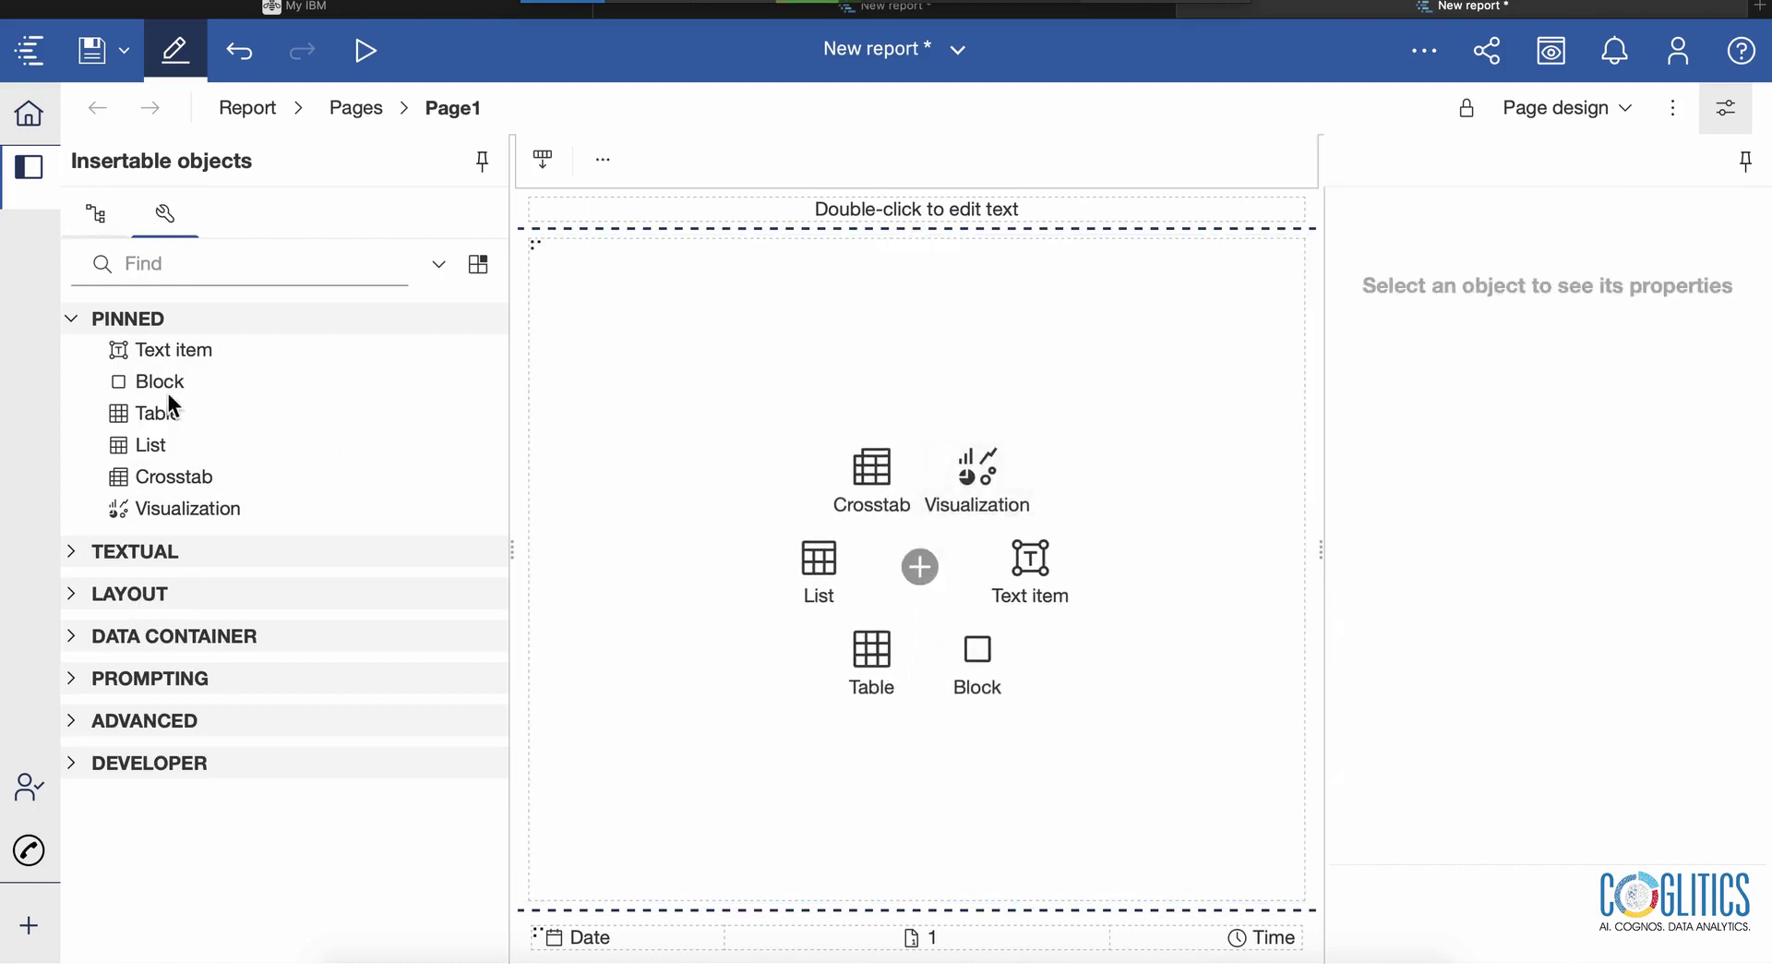
click(70, 638)
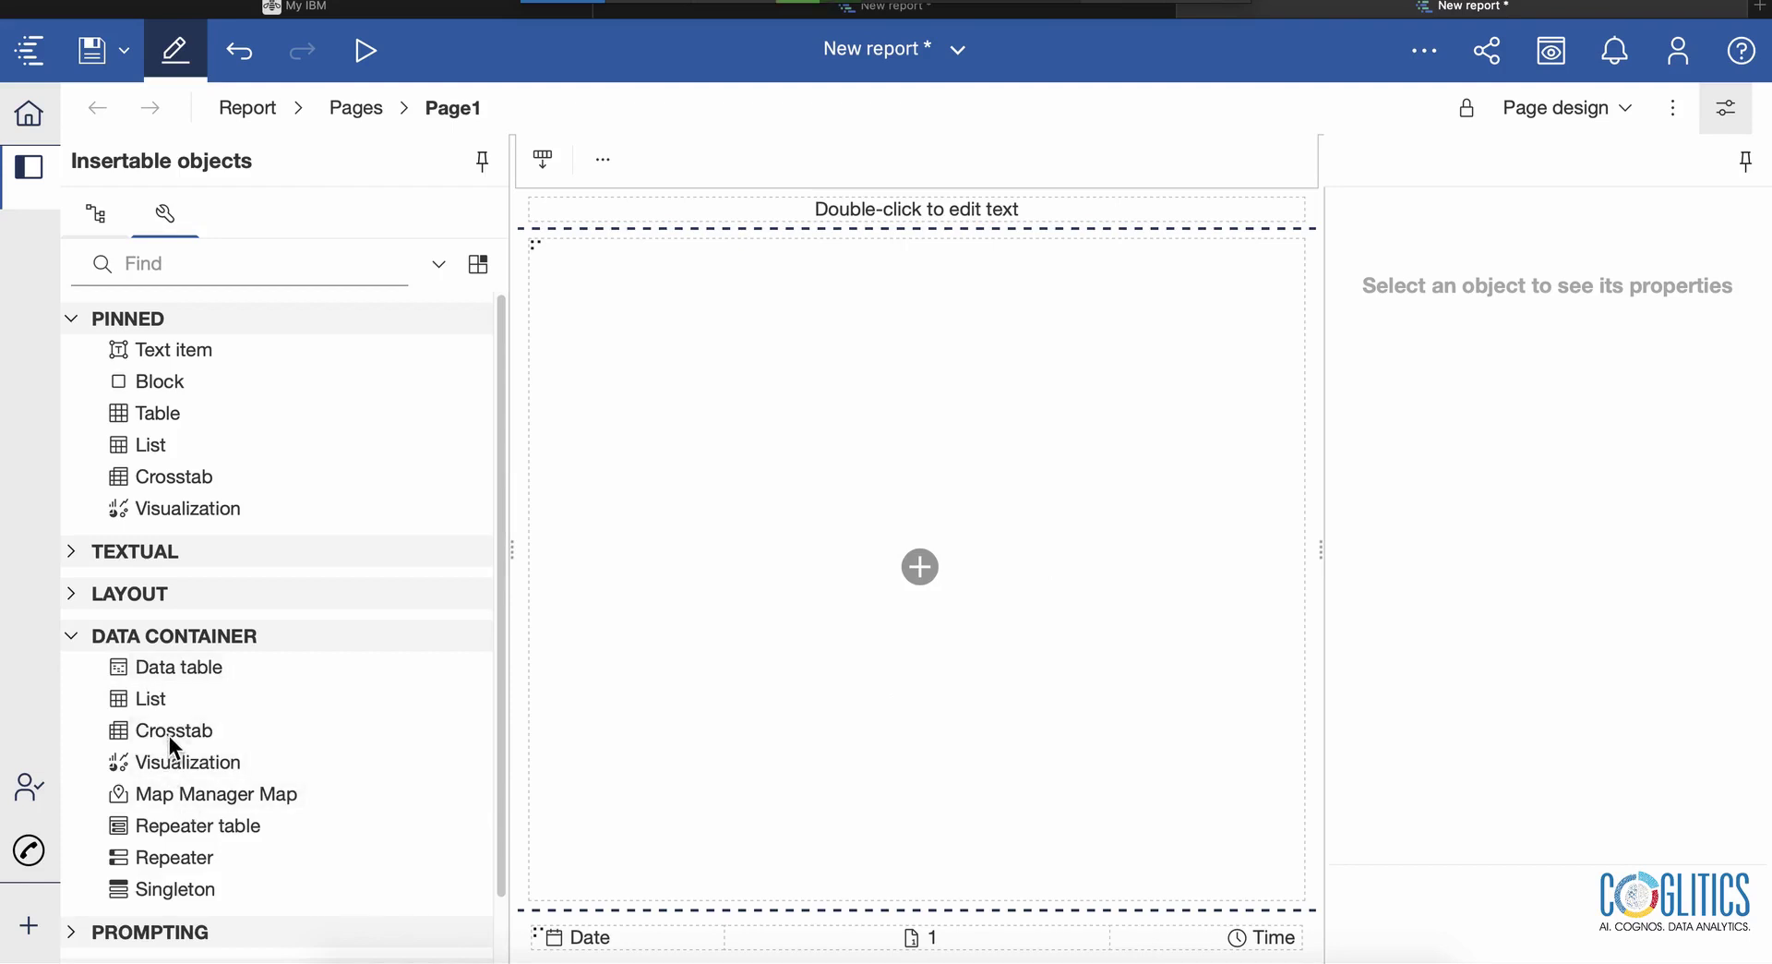
drag(172, 746, 1169, 541)
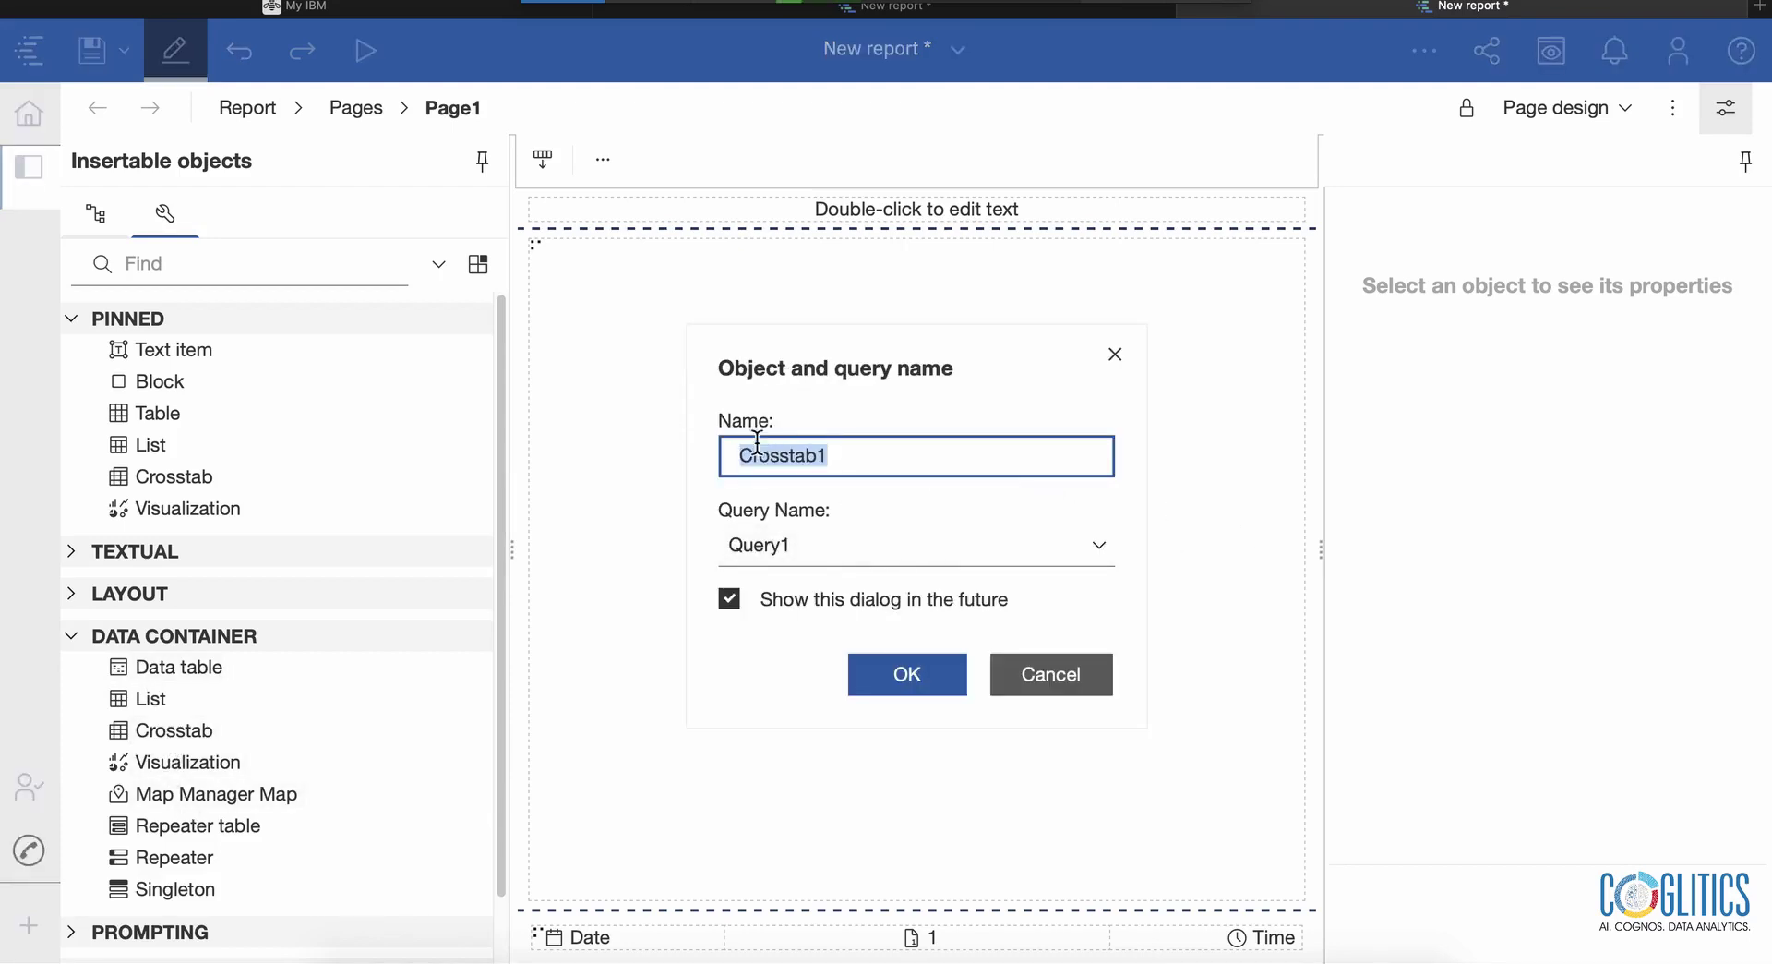
Accept the default Crosstab1 and Query1 names and move the crosstab up into the page body
click(950, 679)
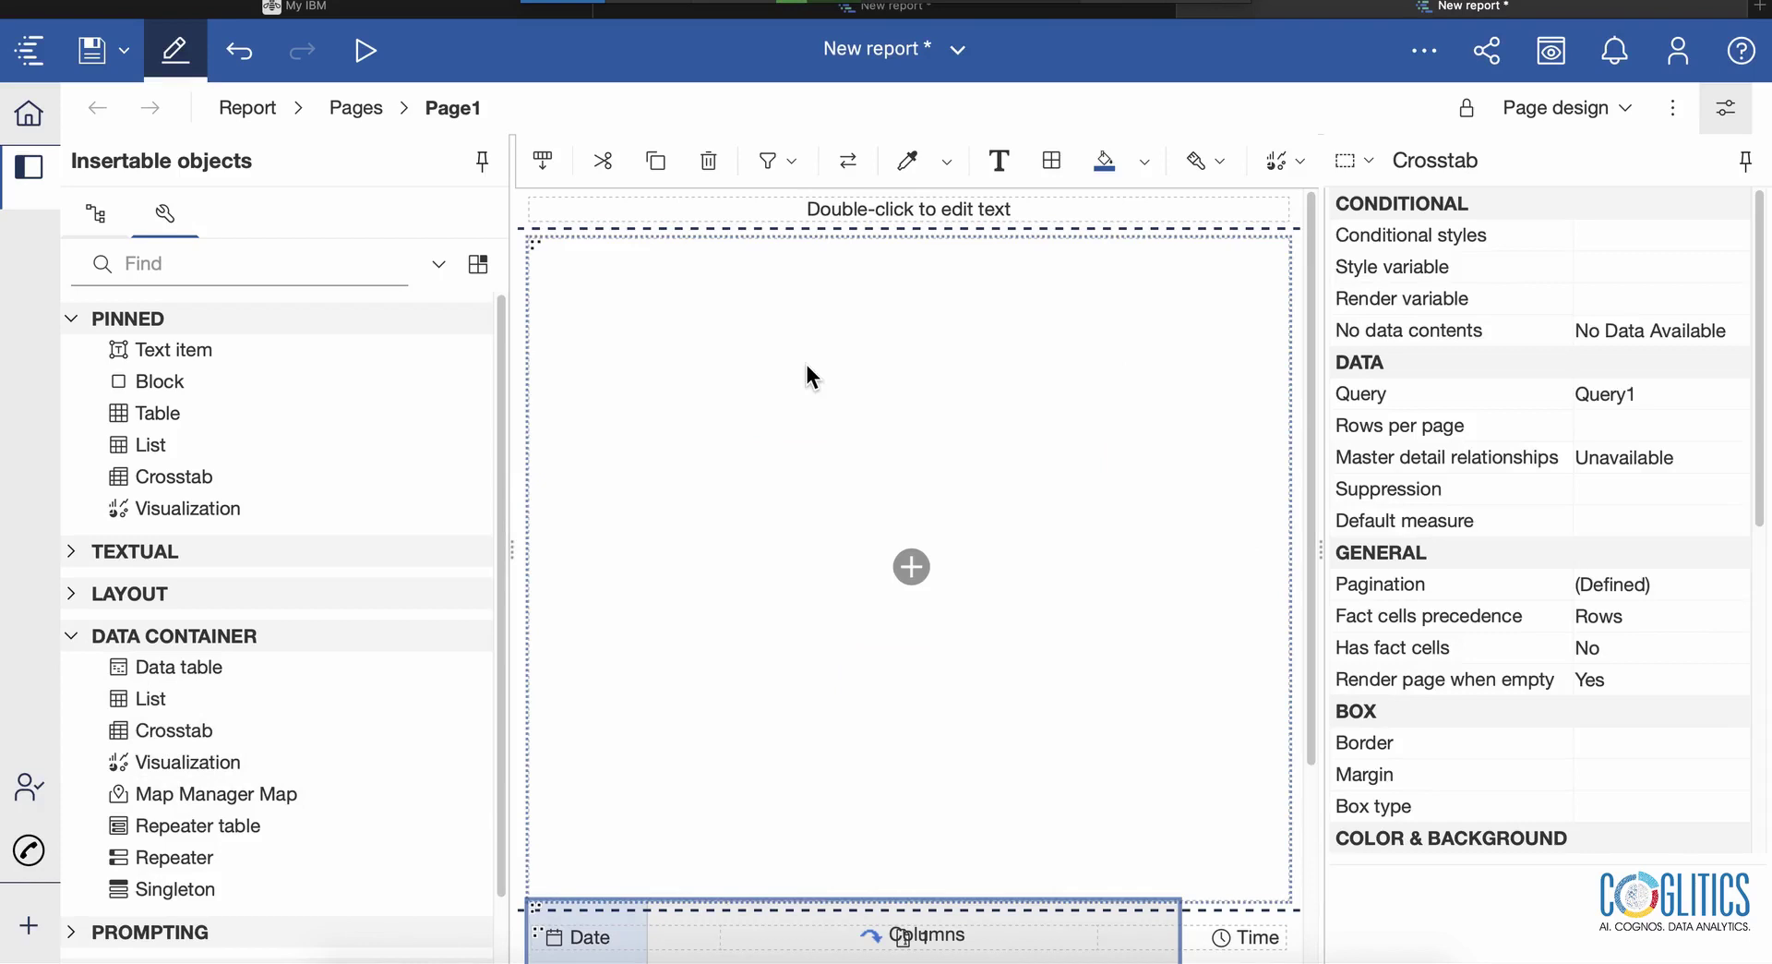
click(1075, 638)
scroll(1077, 635, down, 3)
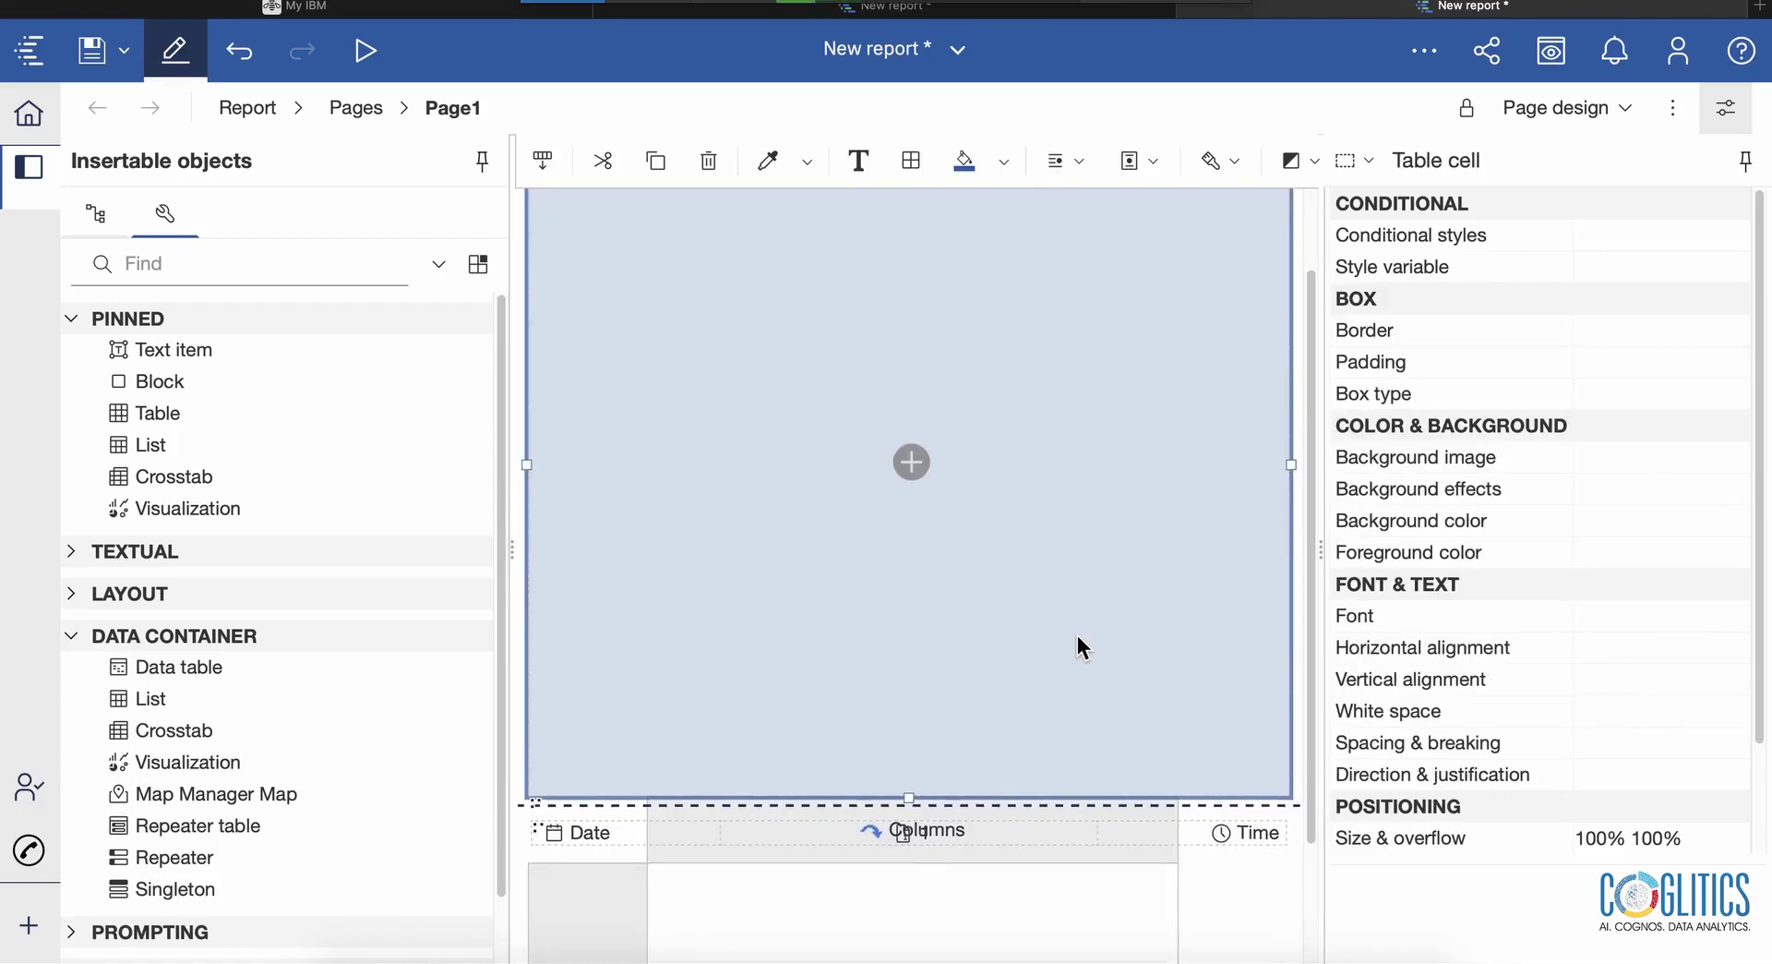
scroll(1078, 635, down, 2)
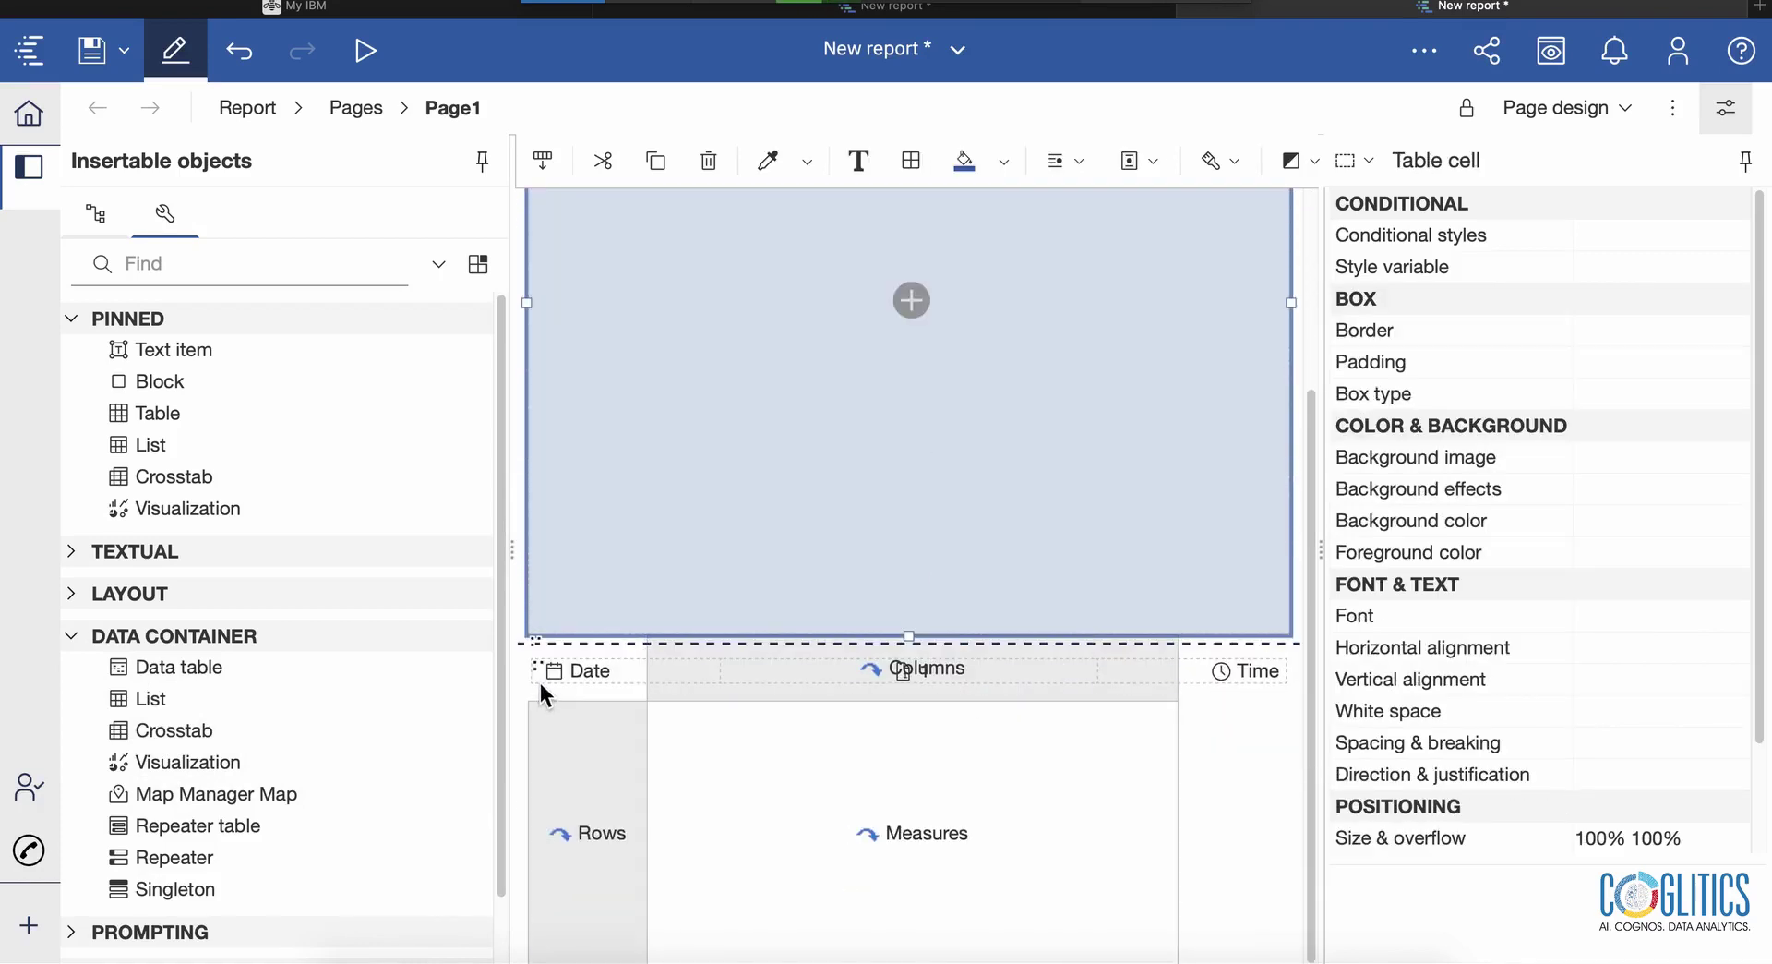
click(571, 762)
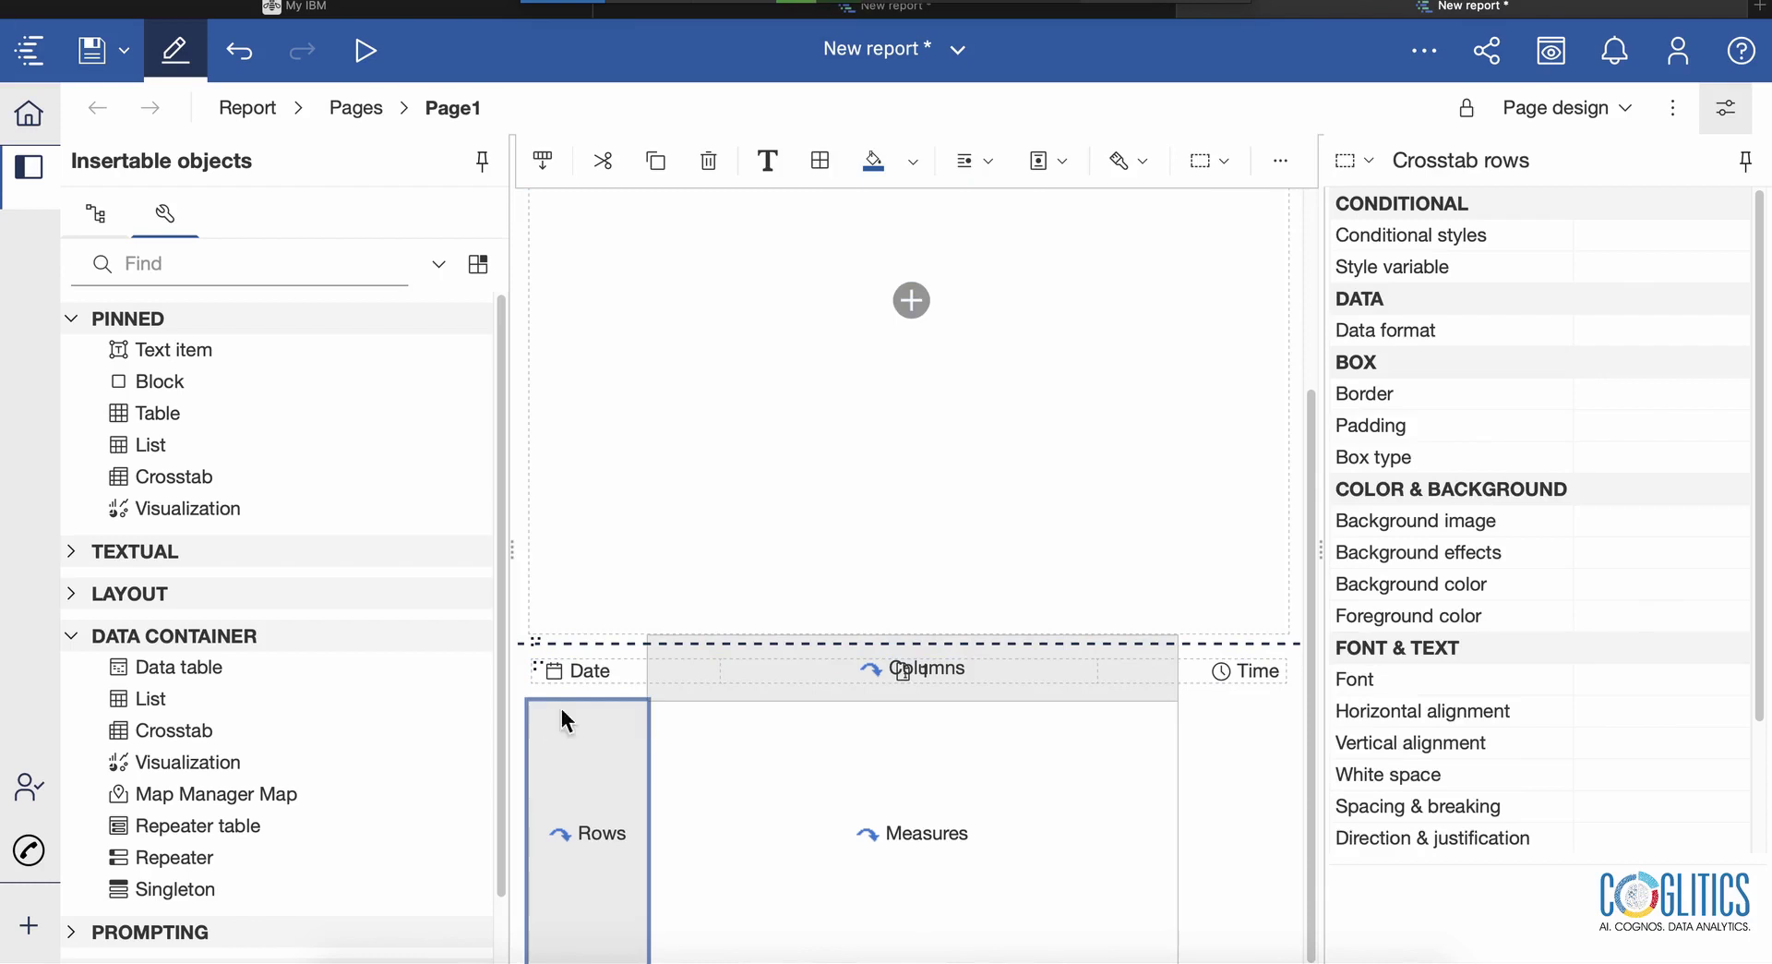
click(1006, 738)
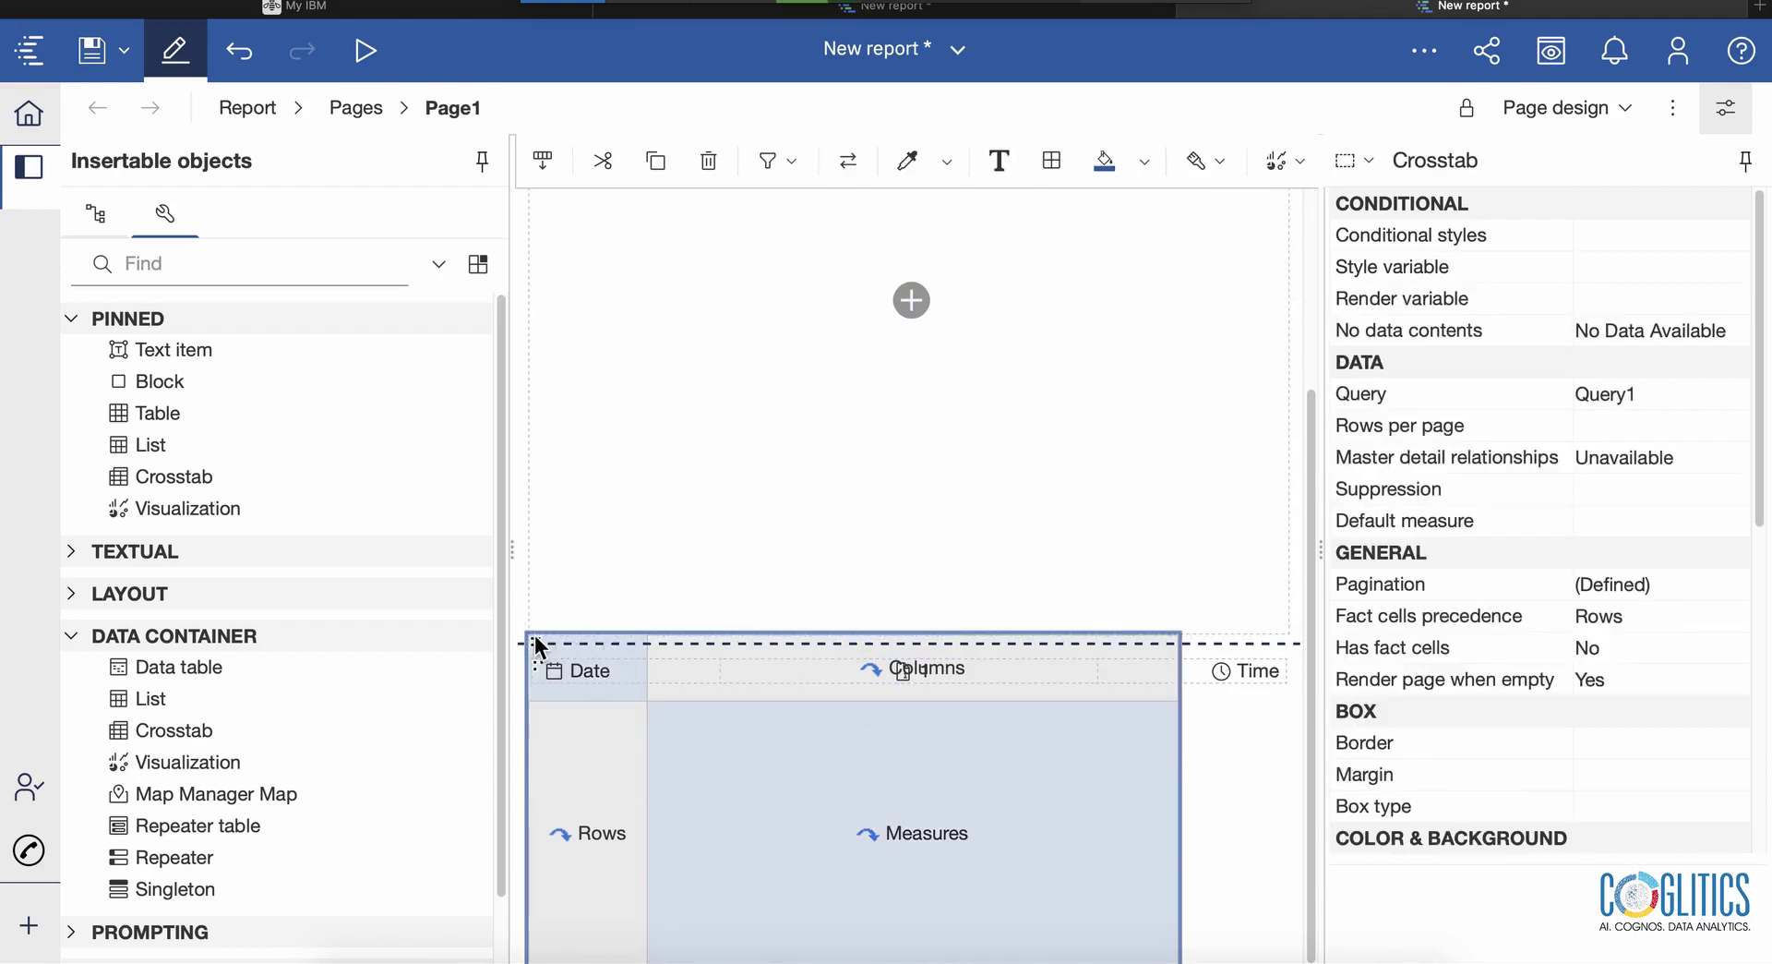
drag(538, 643, 623, 364)
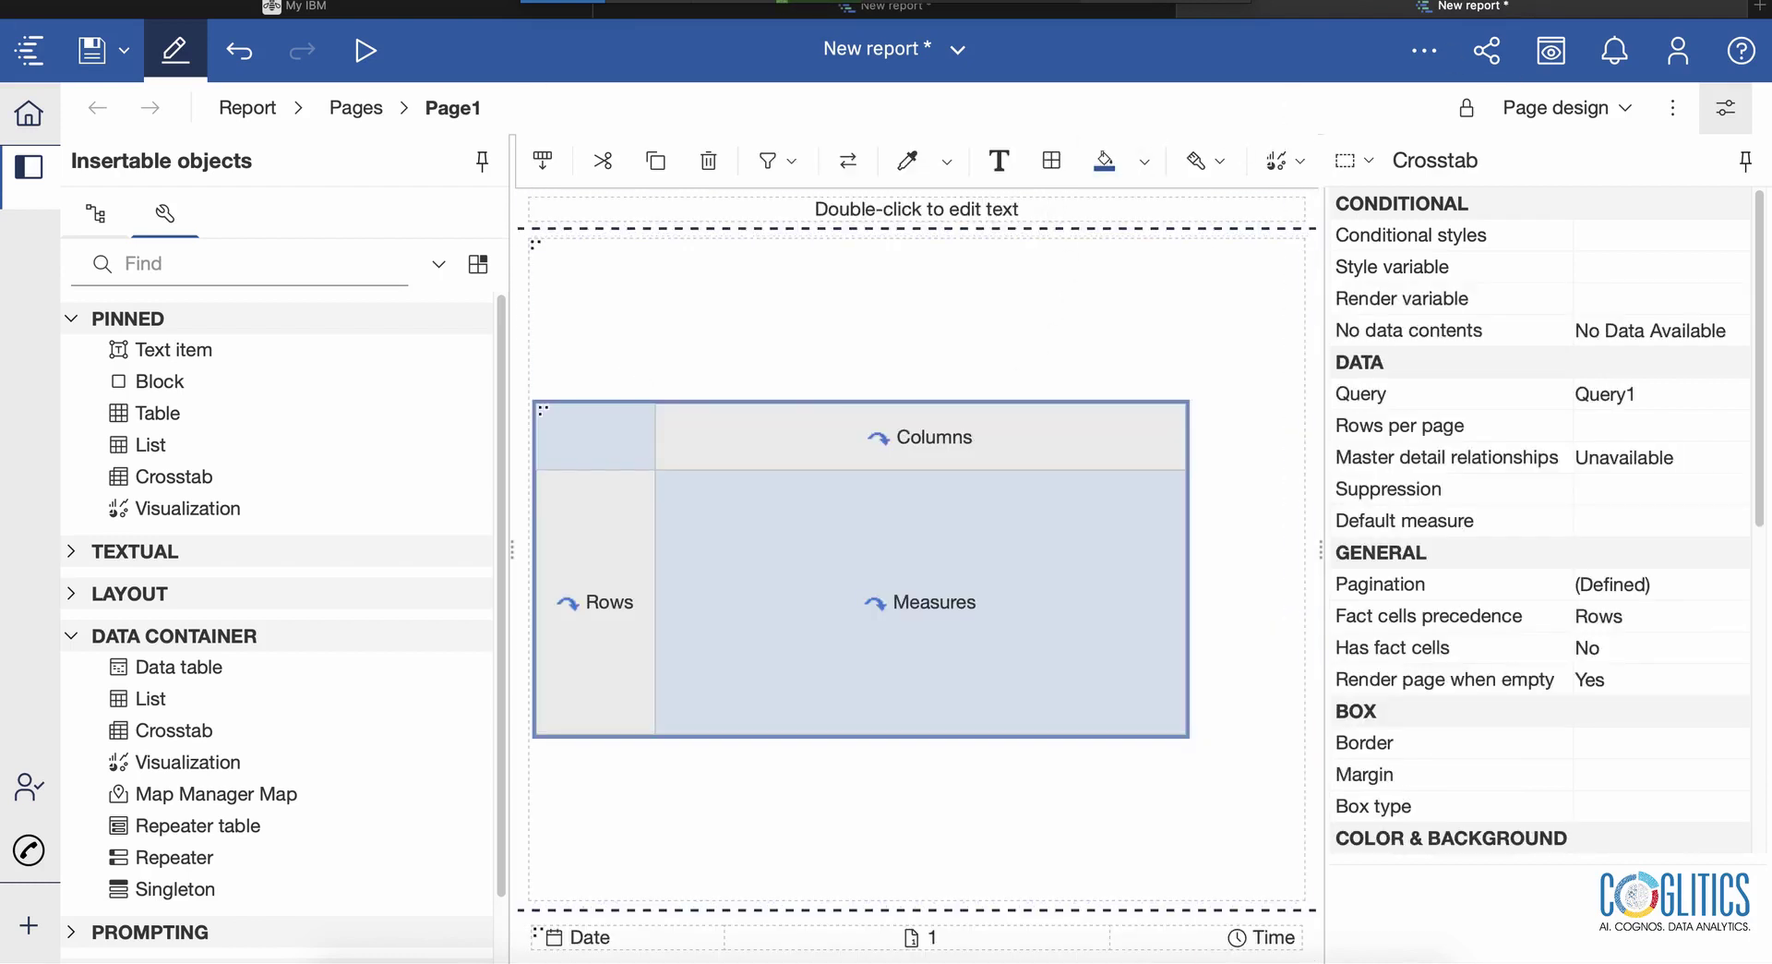
key(super+minus)
key(super+minus)
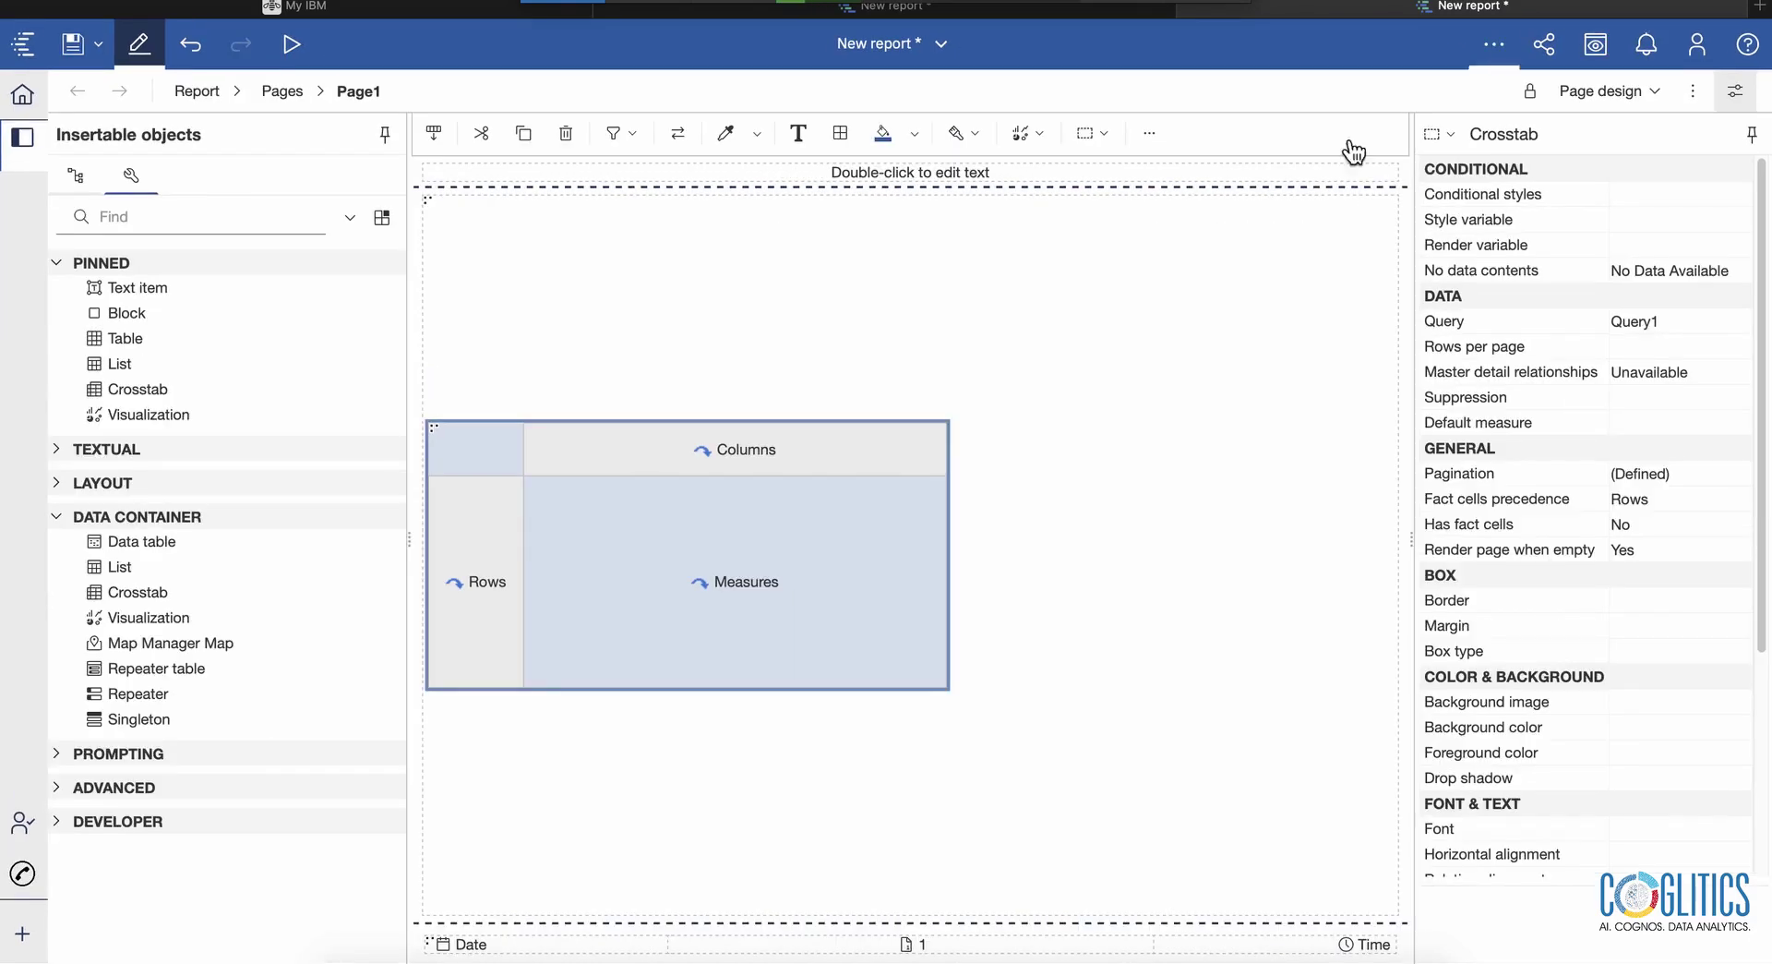
Give the page body cell Top vertical and Center horizontal alignment
click(1196, 349)
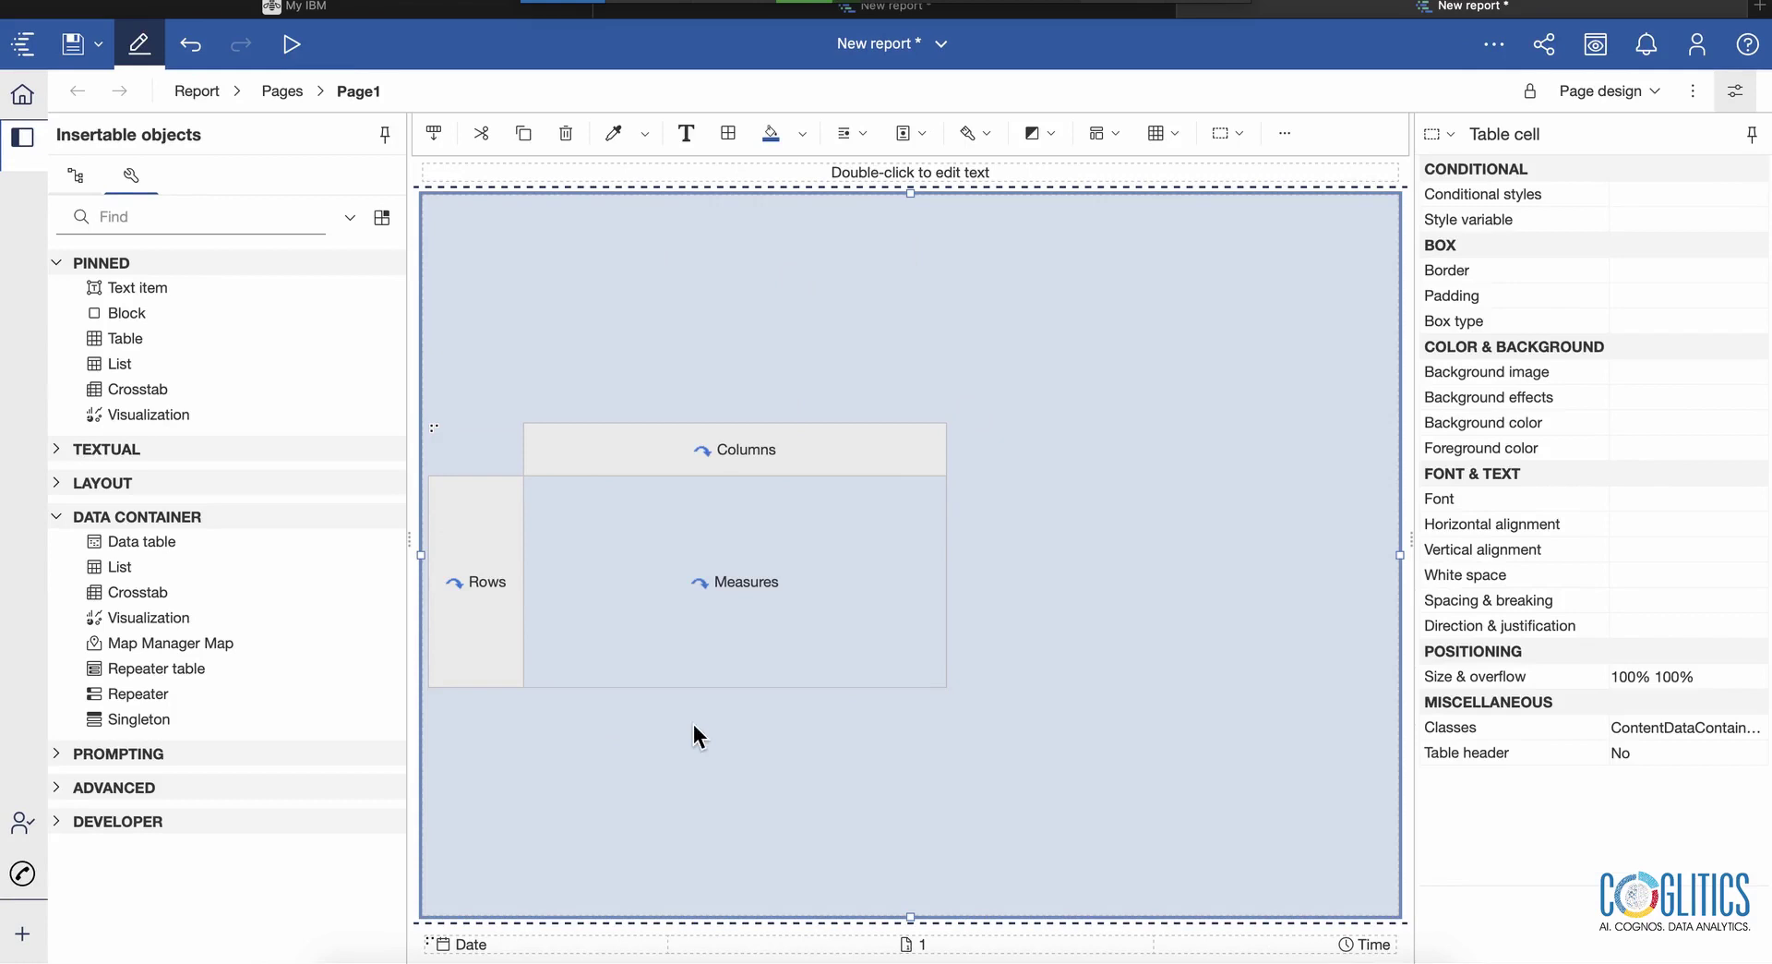
click(923, 134)
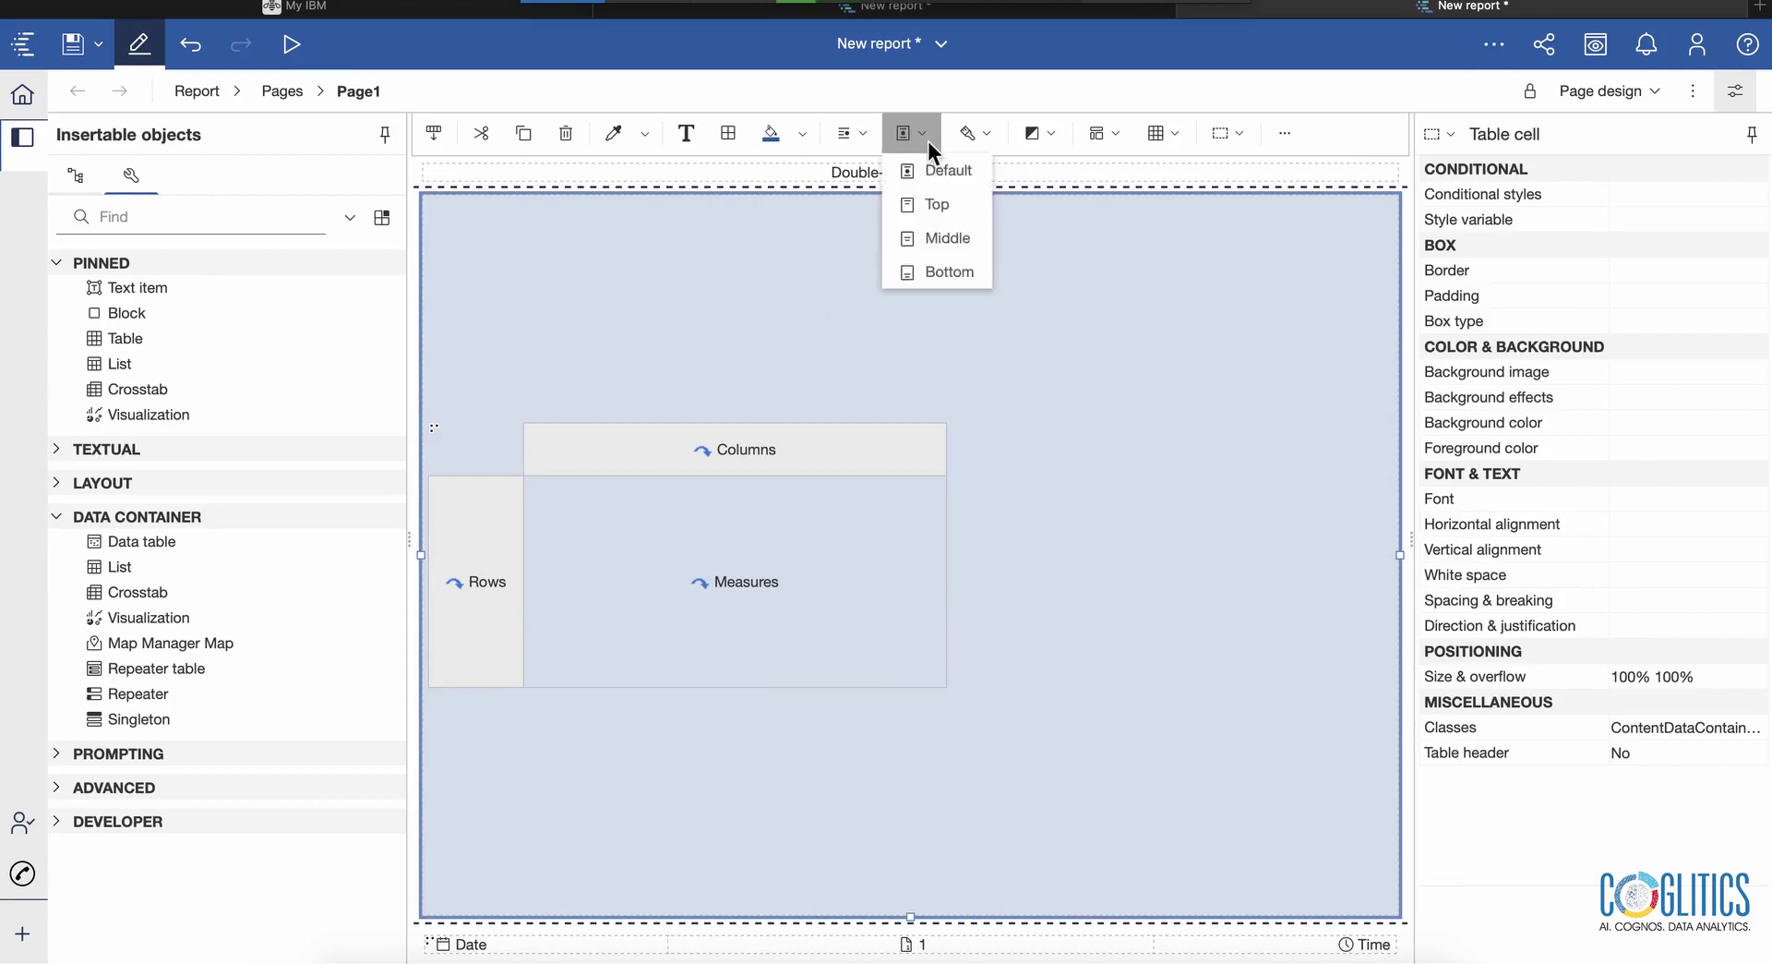
click(943, 203)
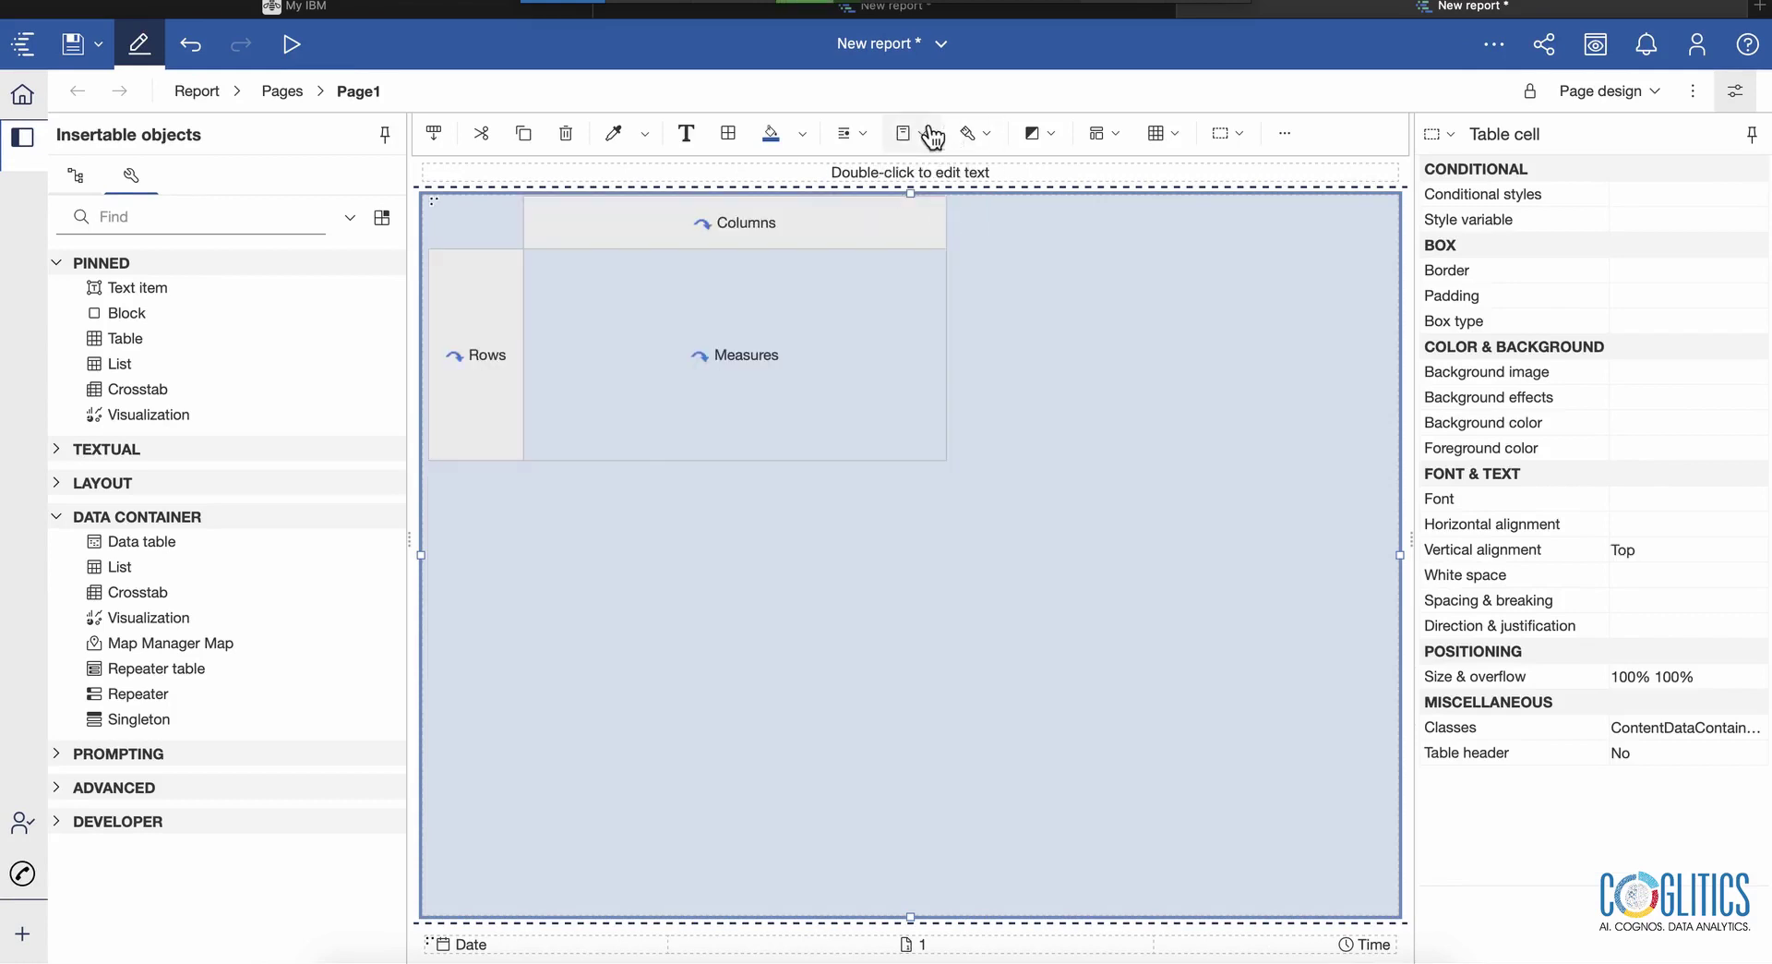
click(844, 133)
click(891, 233)
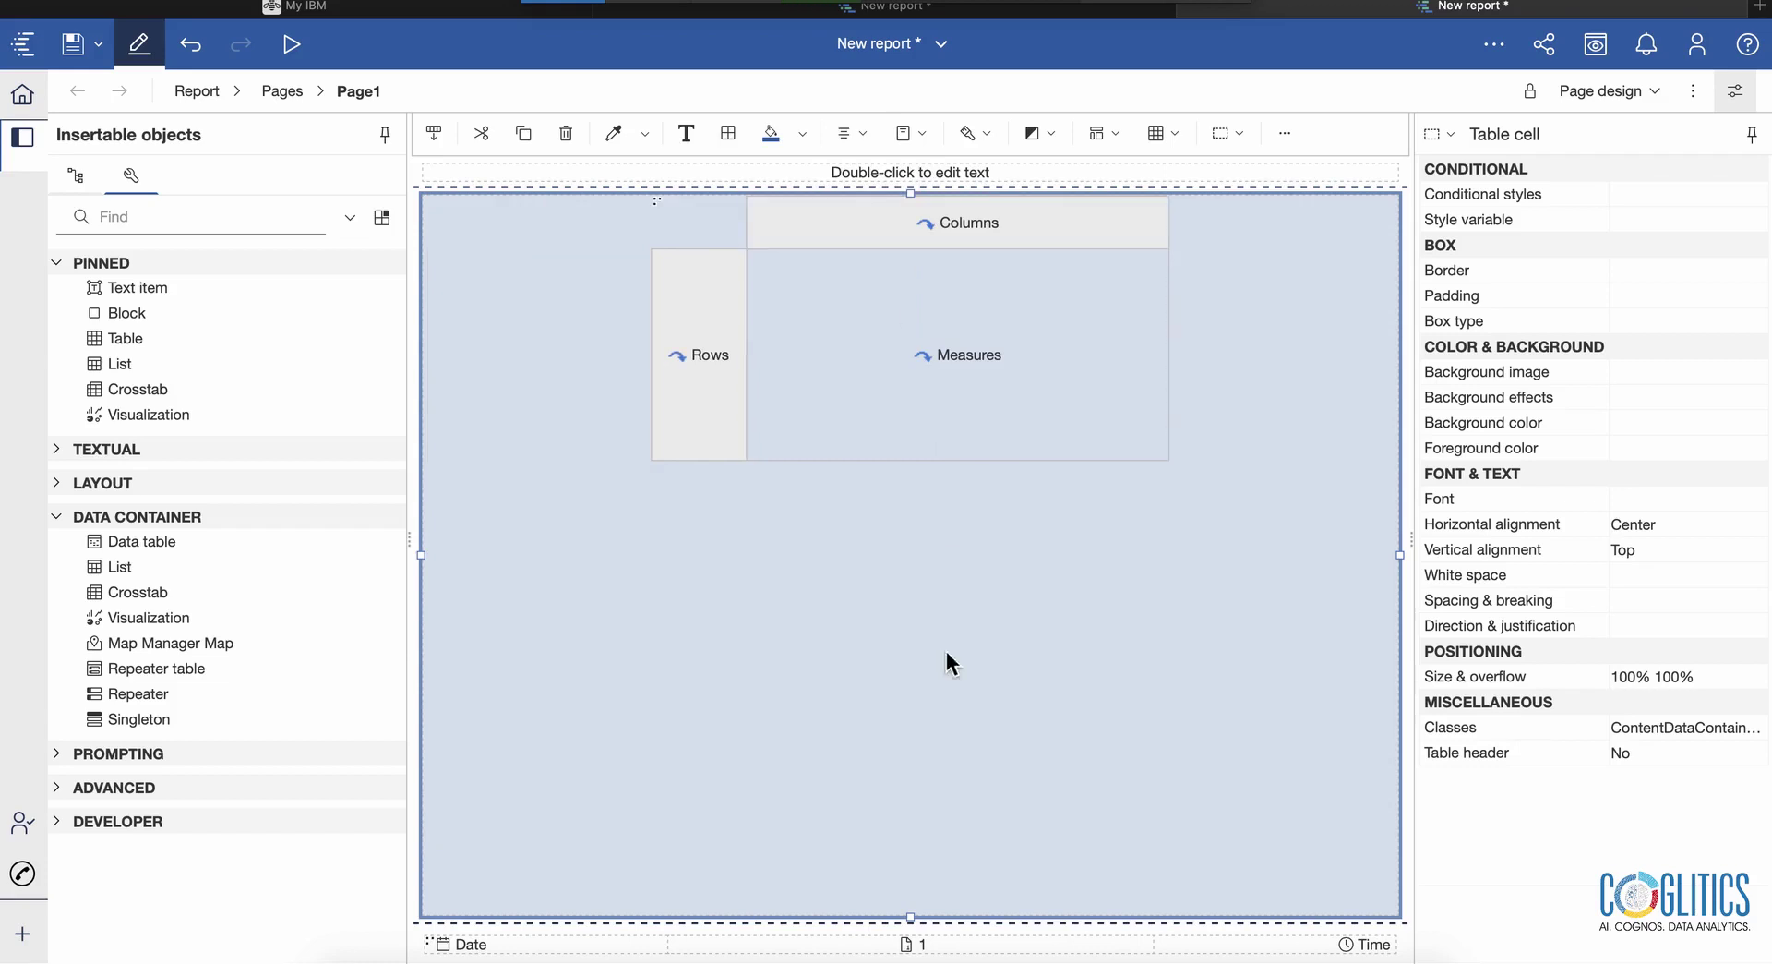
click(655, 198)
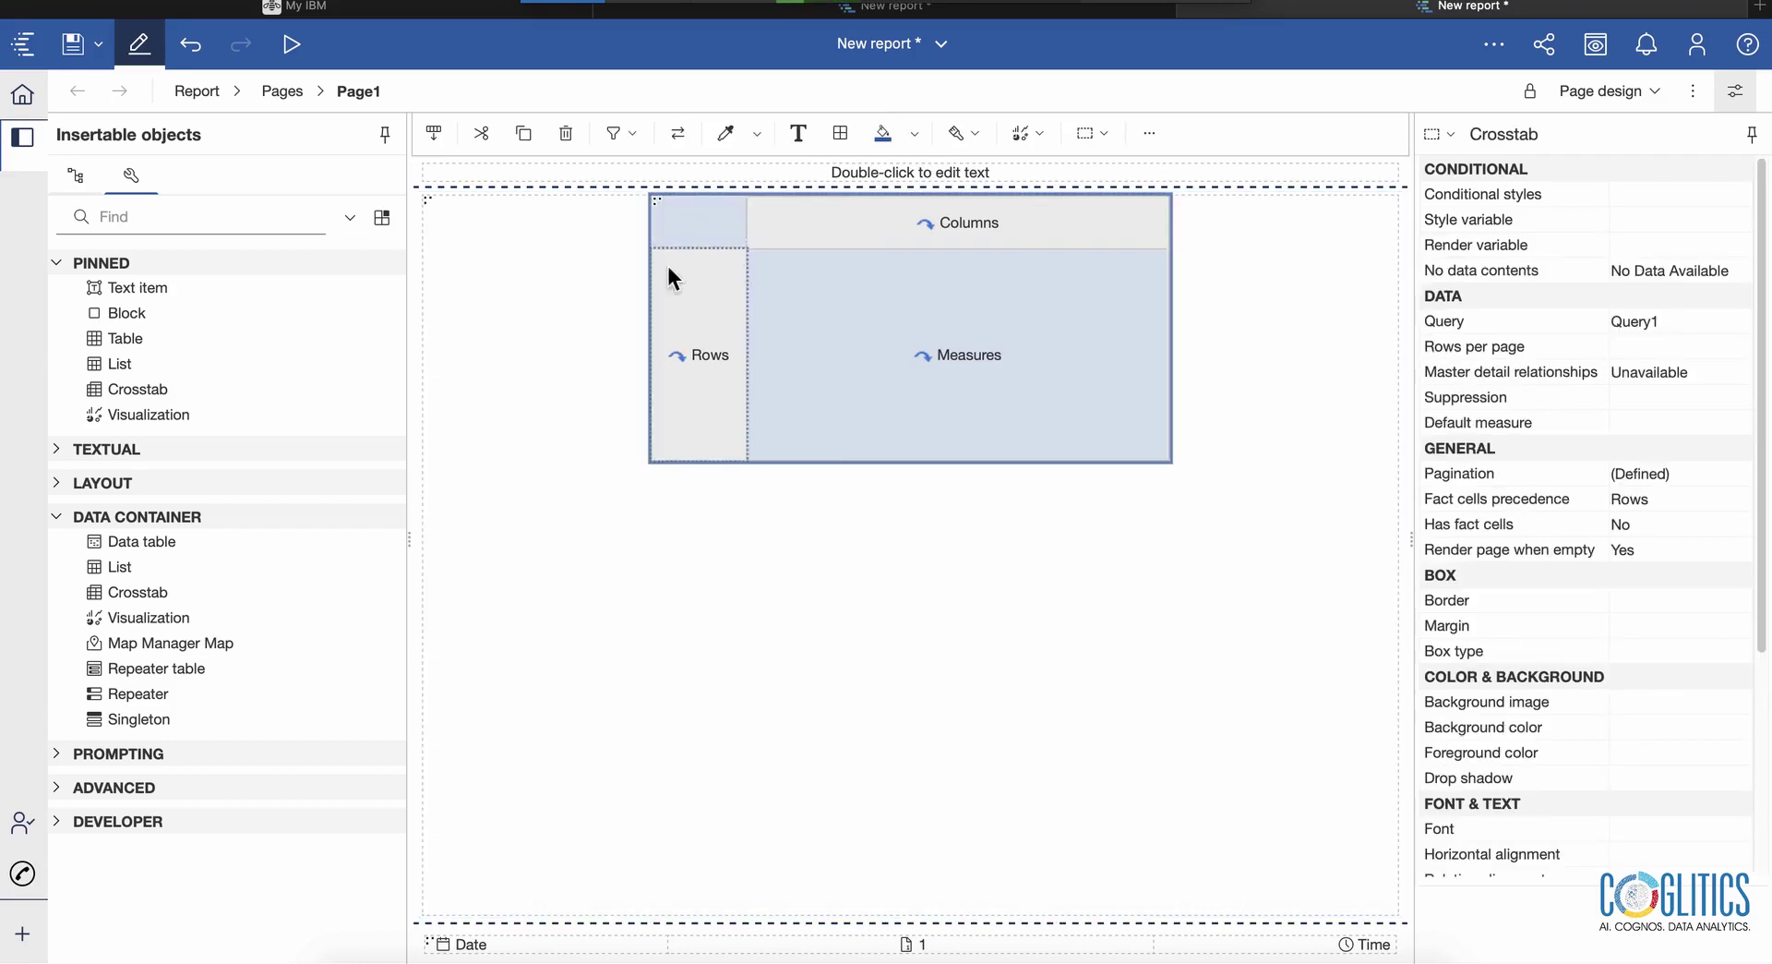
click(76, 177)
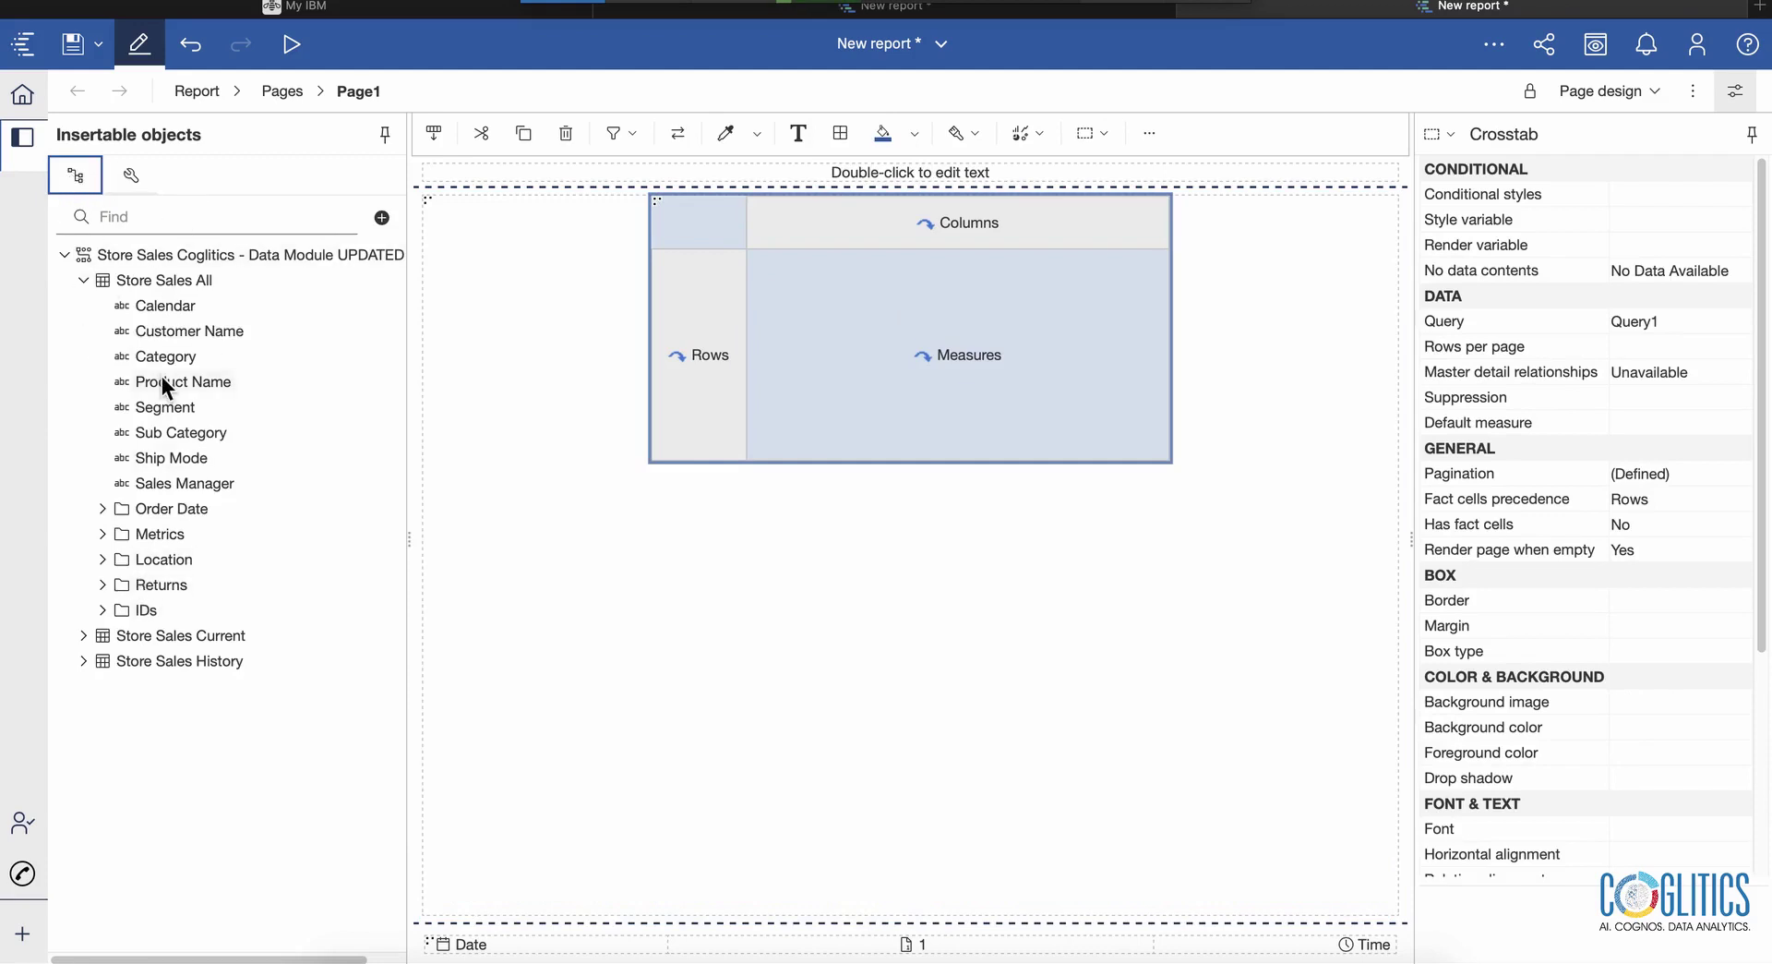
Drag Order Year from the Order Date fields onto the crosstab's columns
click(102, 508)
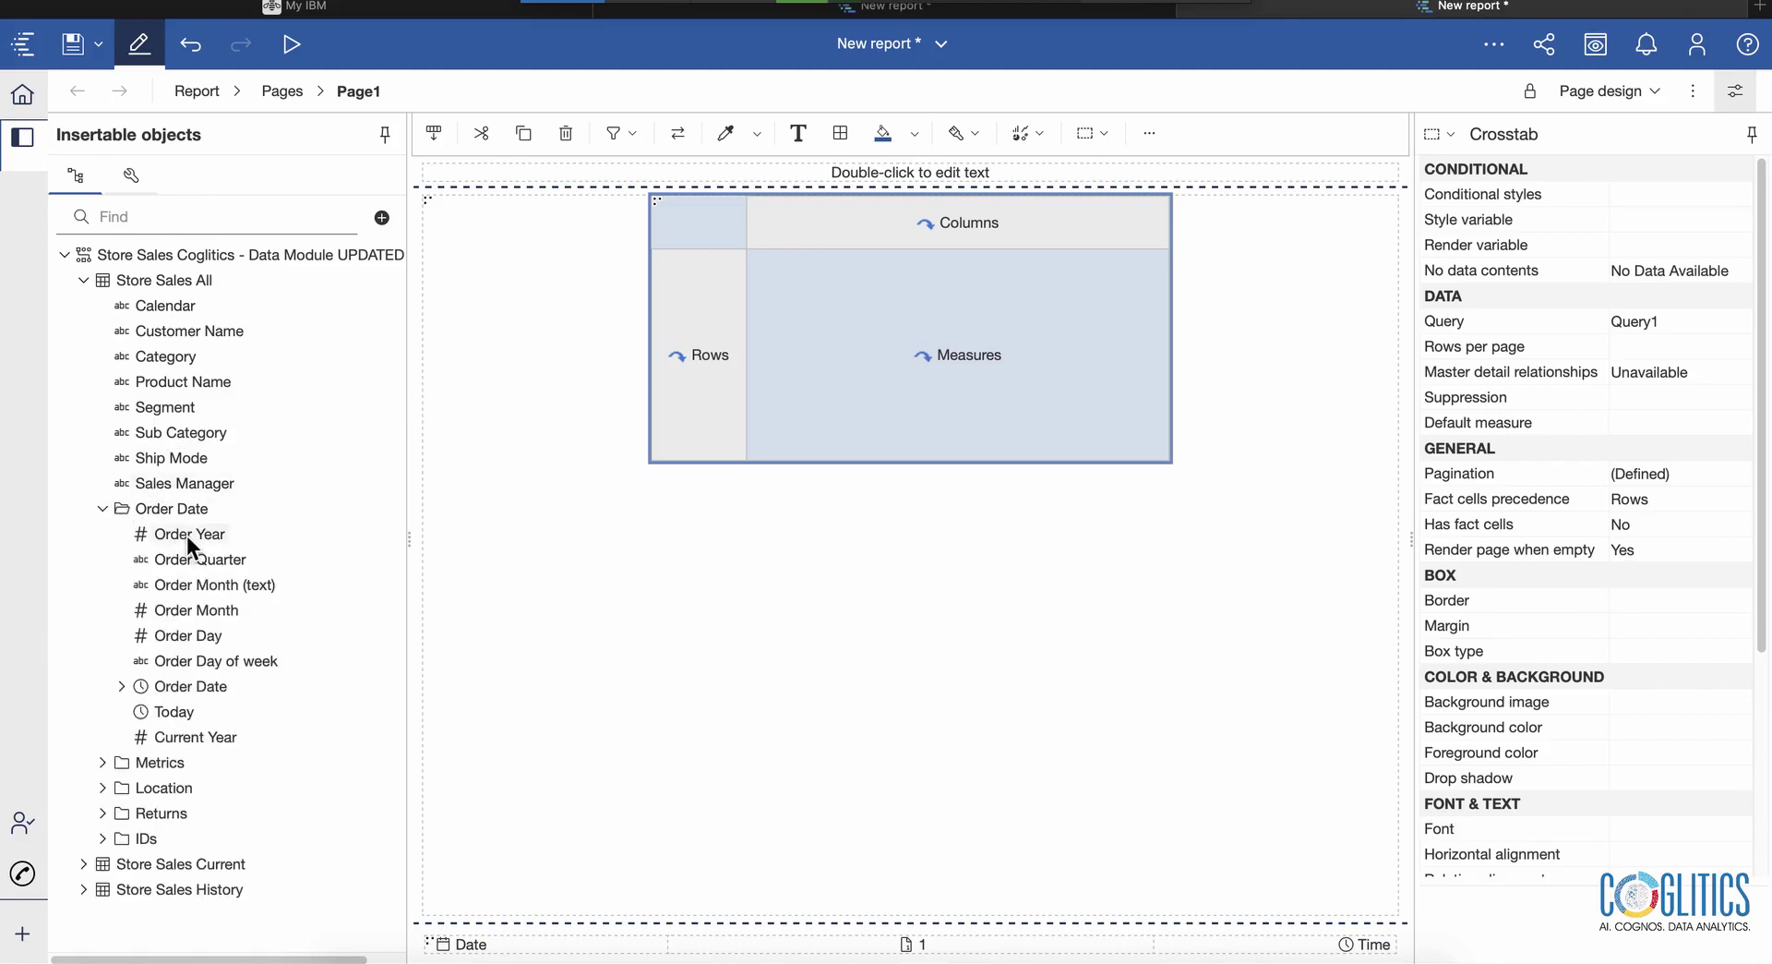
drag(188, 535, 908, 223)
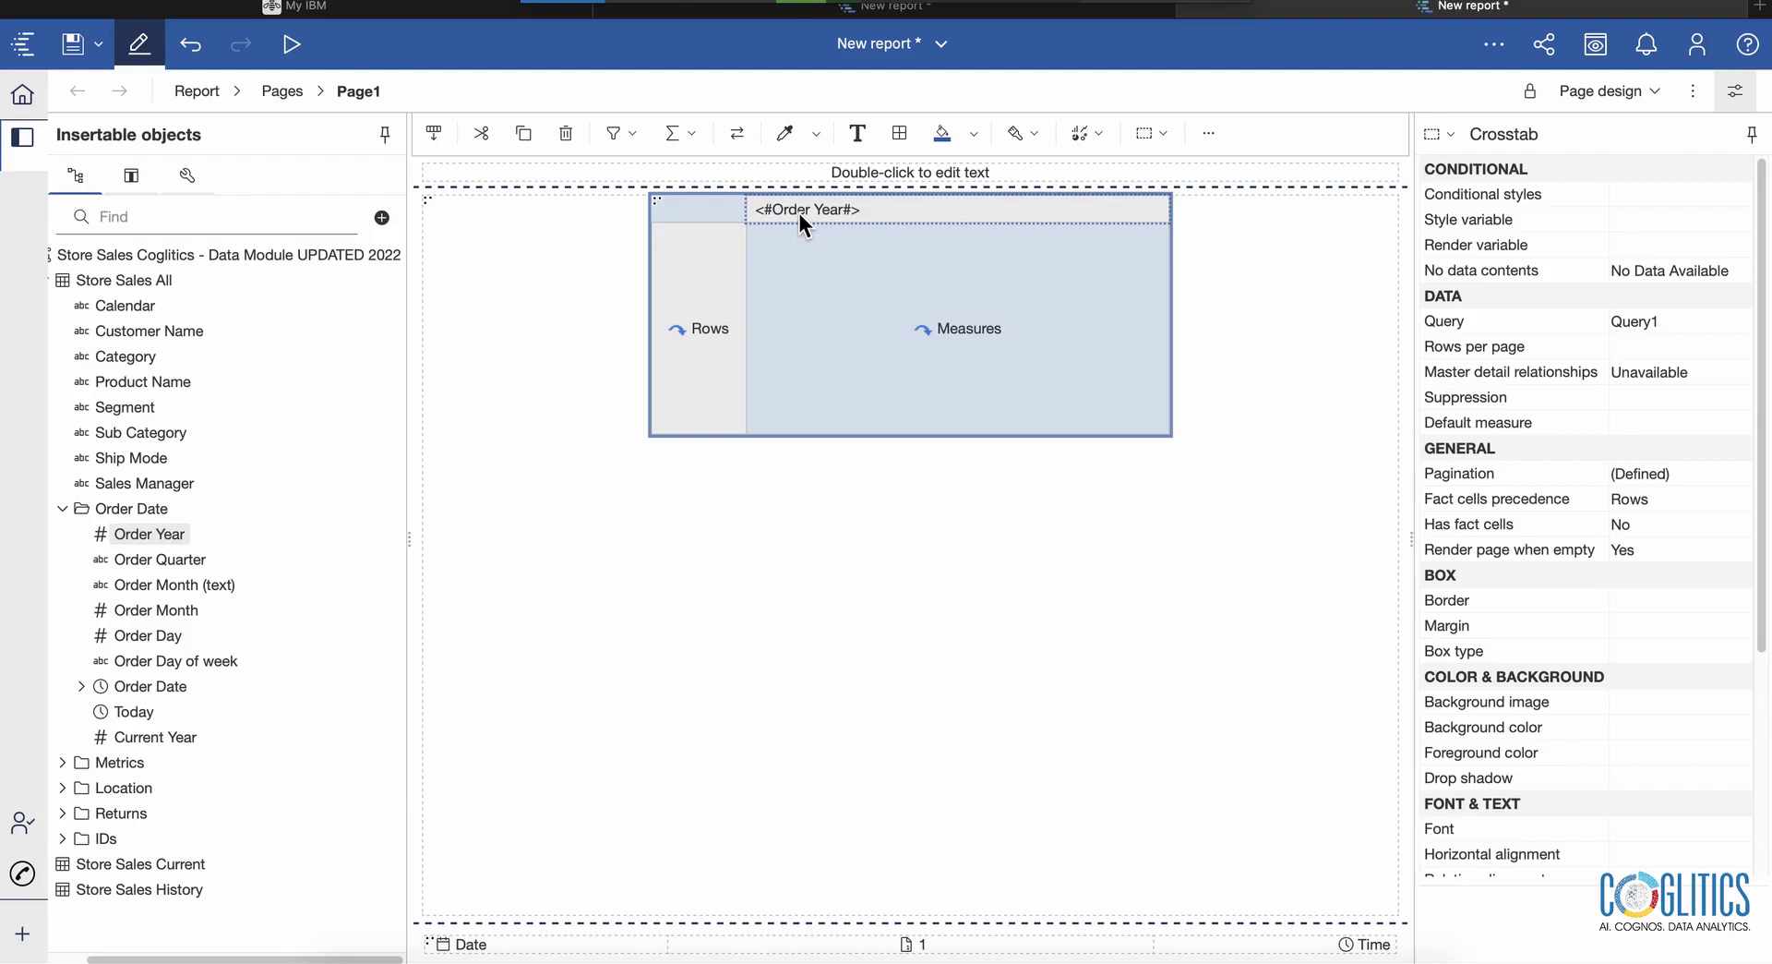
Switch to Page preview and sort the Order Year columns descending, 2022 to 2019
click(1653, 91)
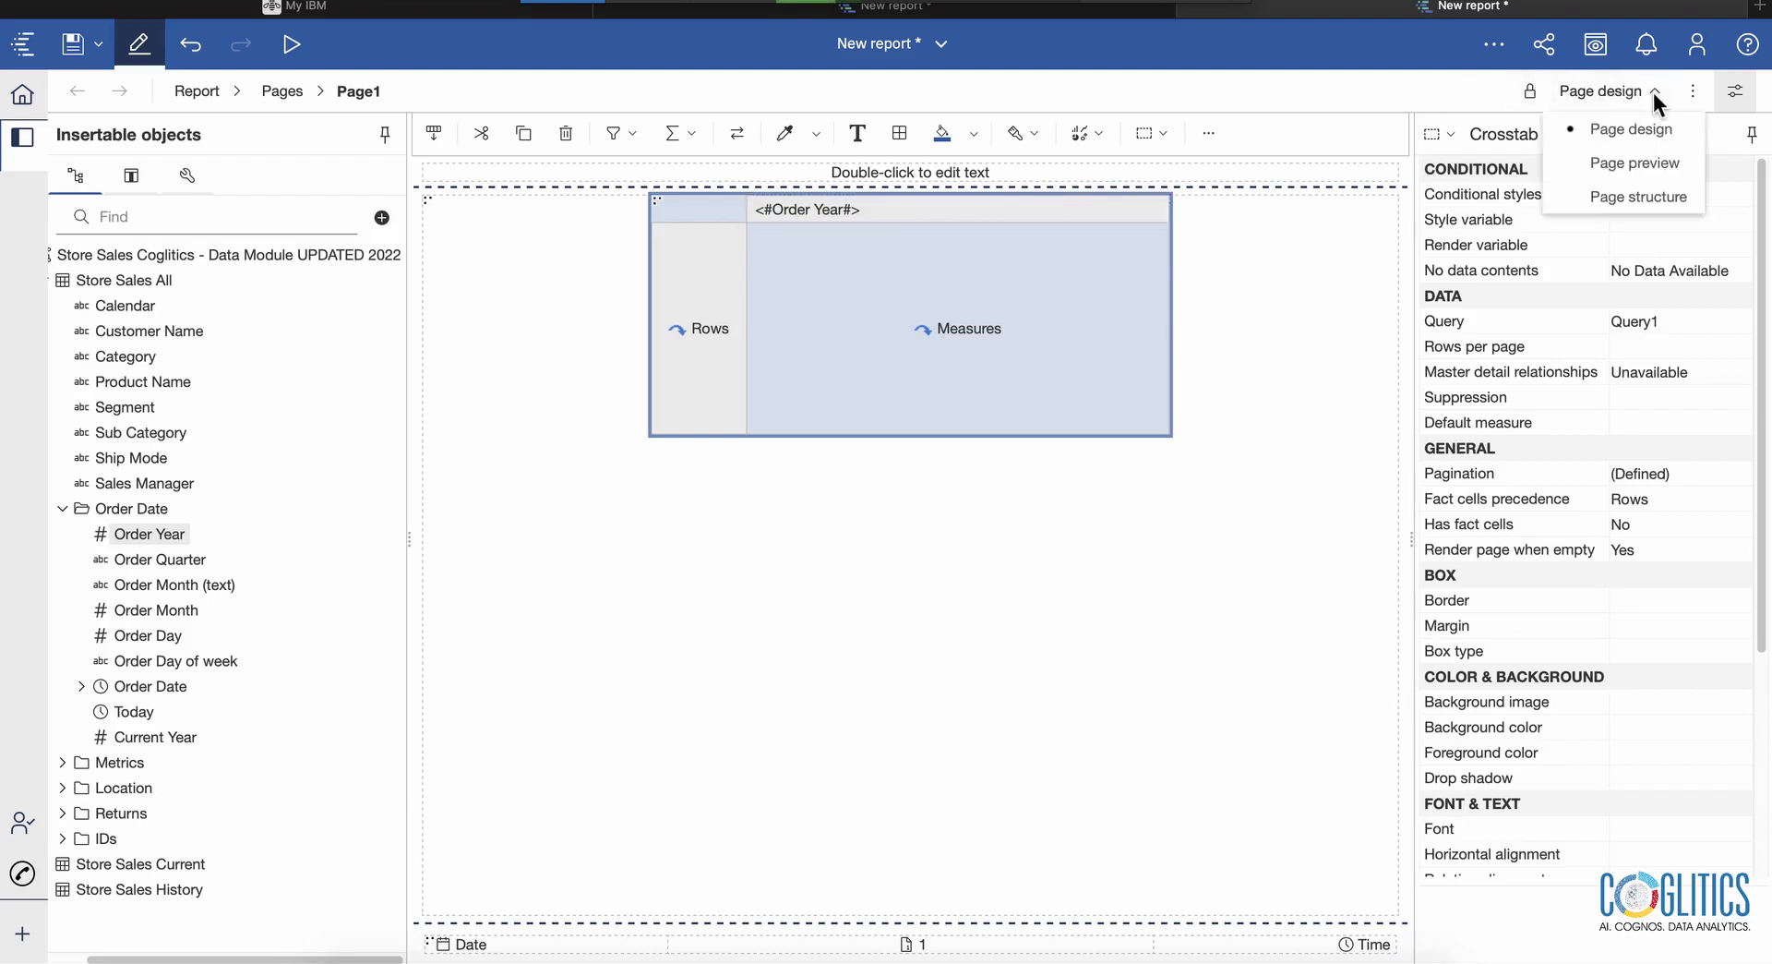
click(1647, 165)
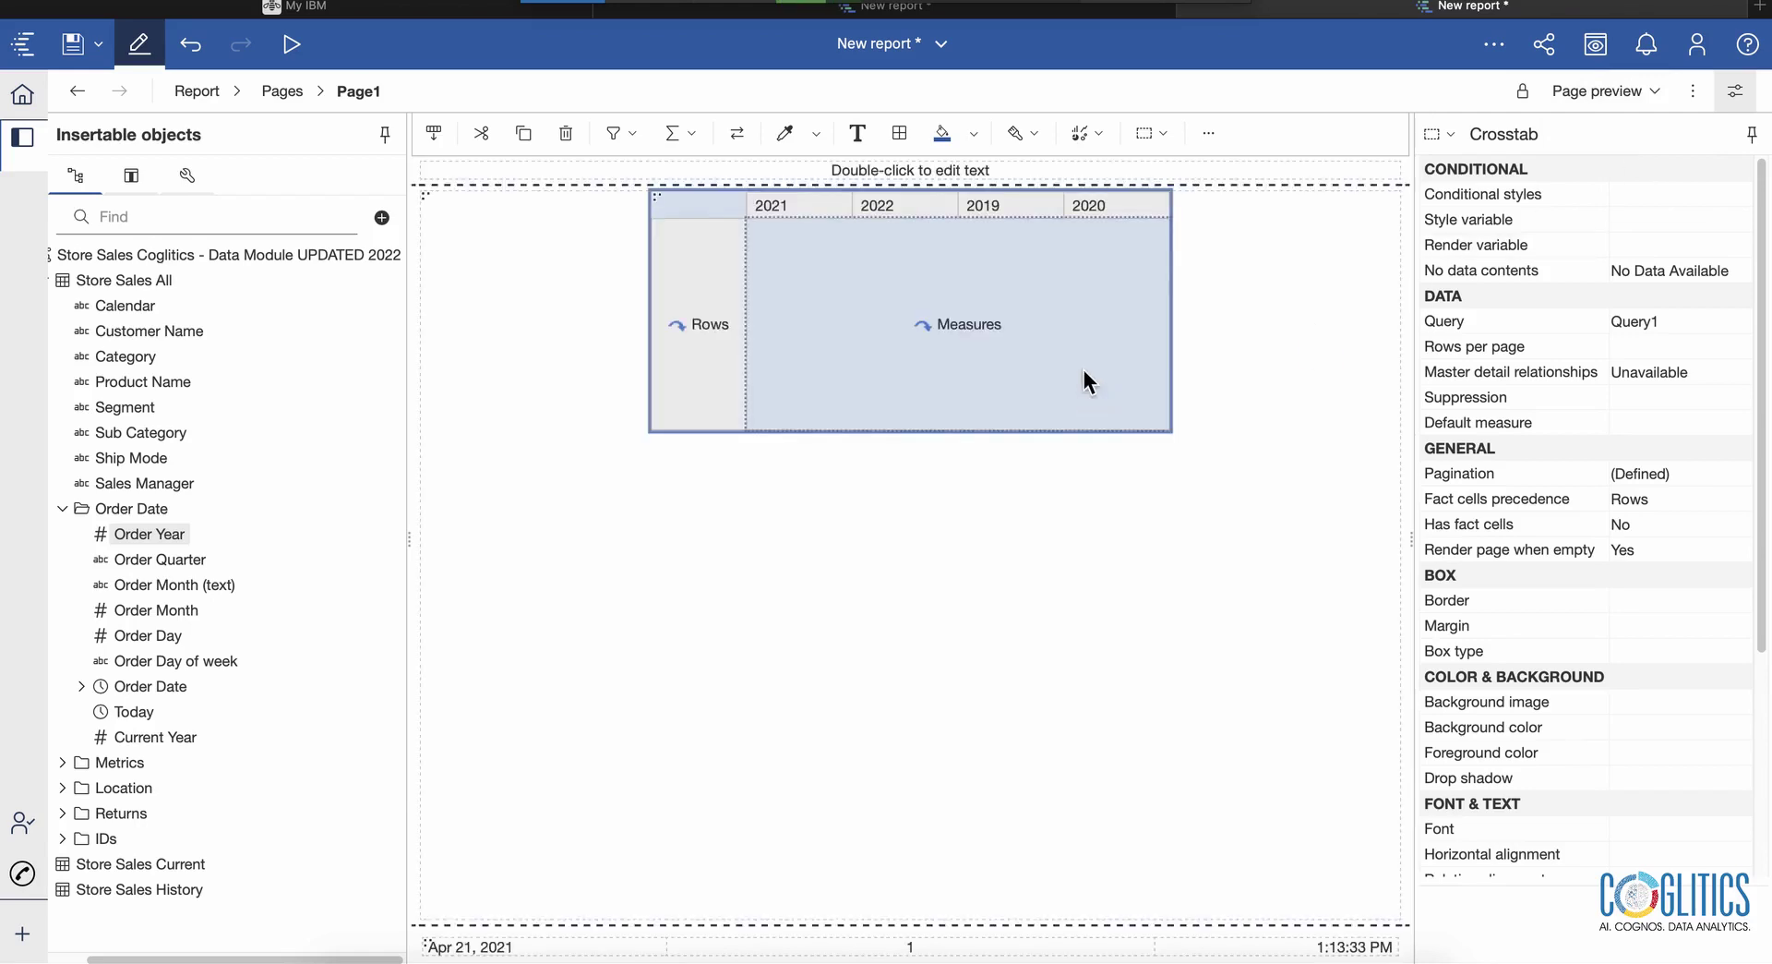
click(799, 201)
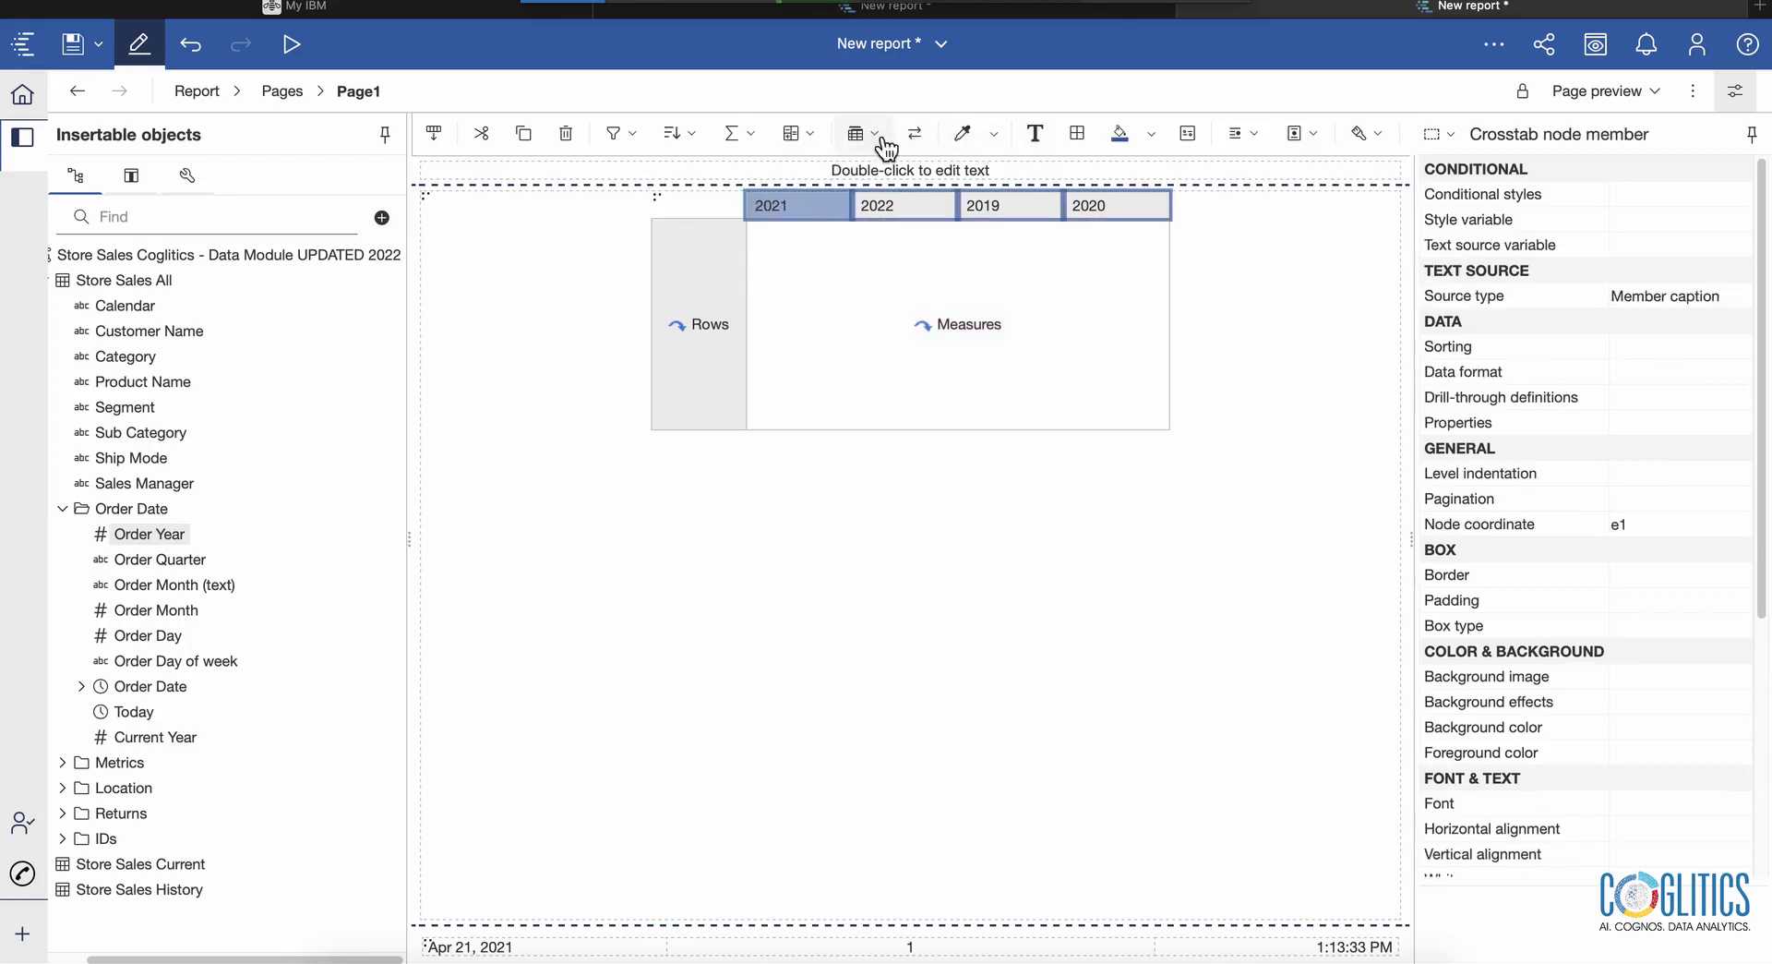
click(685, 135)
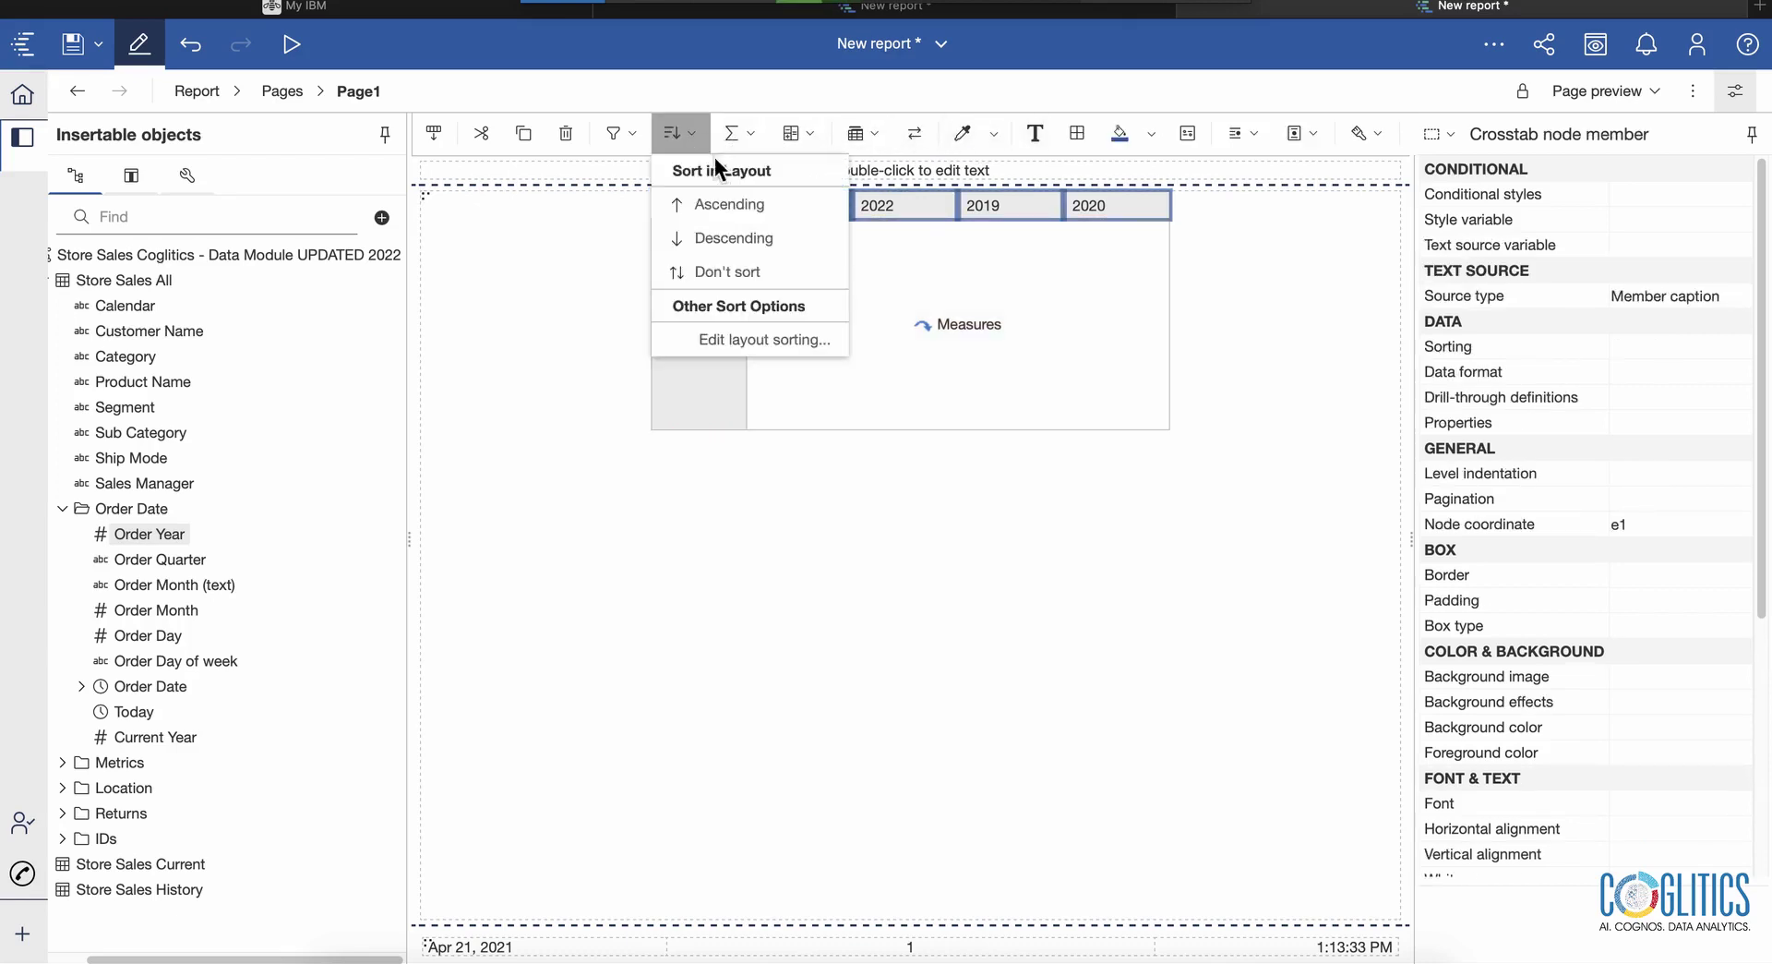
click(727, 239)
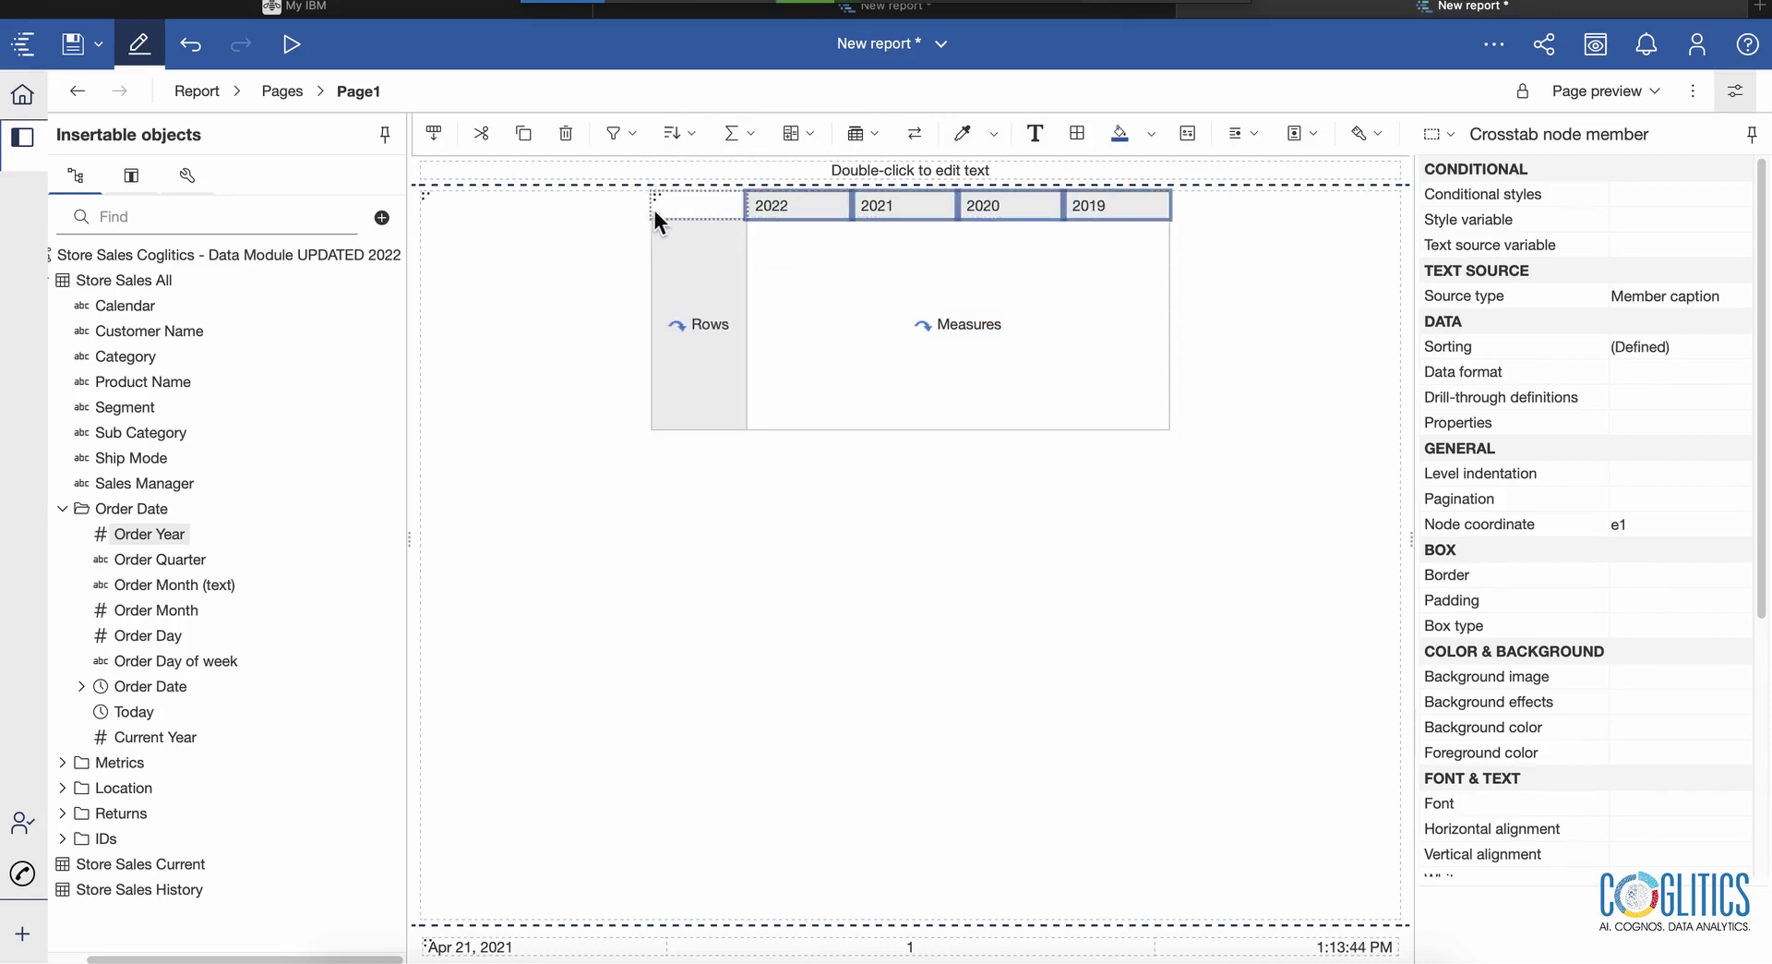
Change the report title to 'Create Crosstab in 5 Minutes' and bring up its Font dialog
double_click(897, 172)
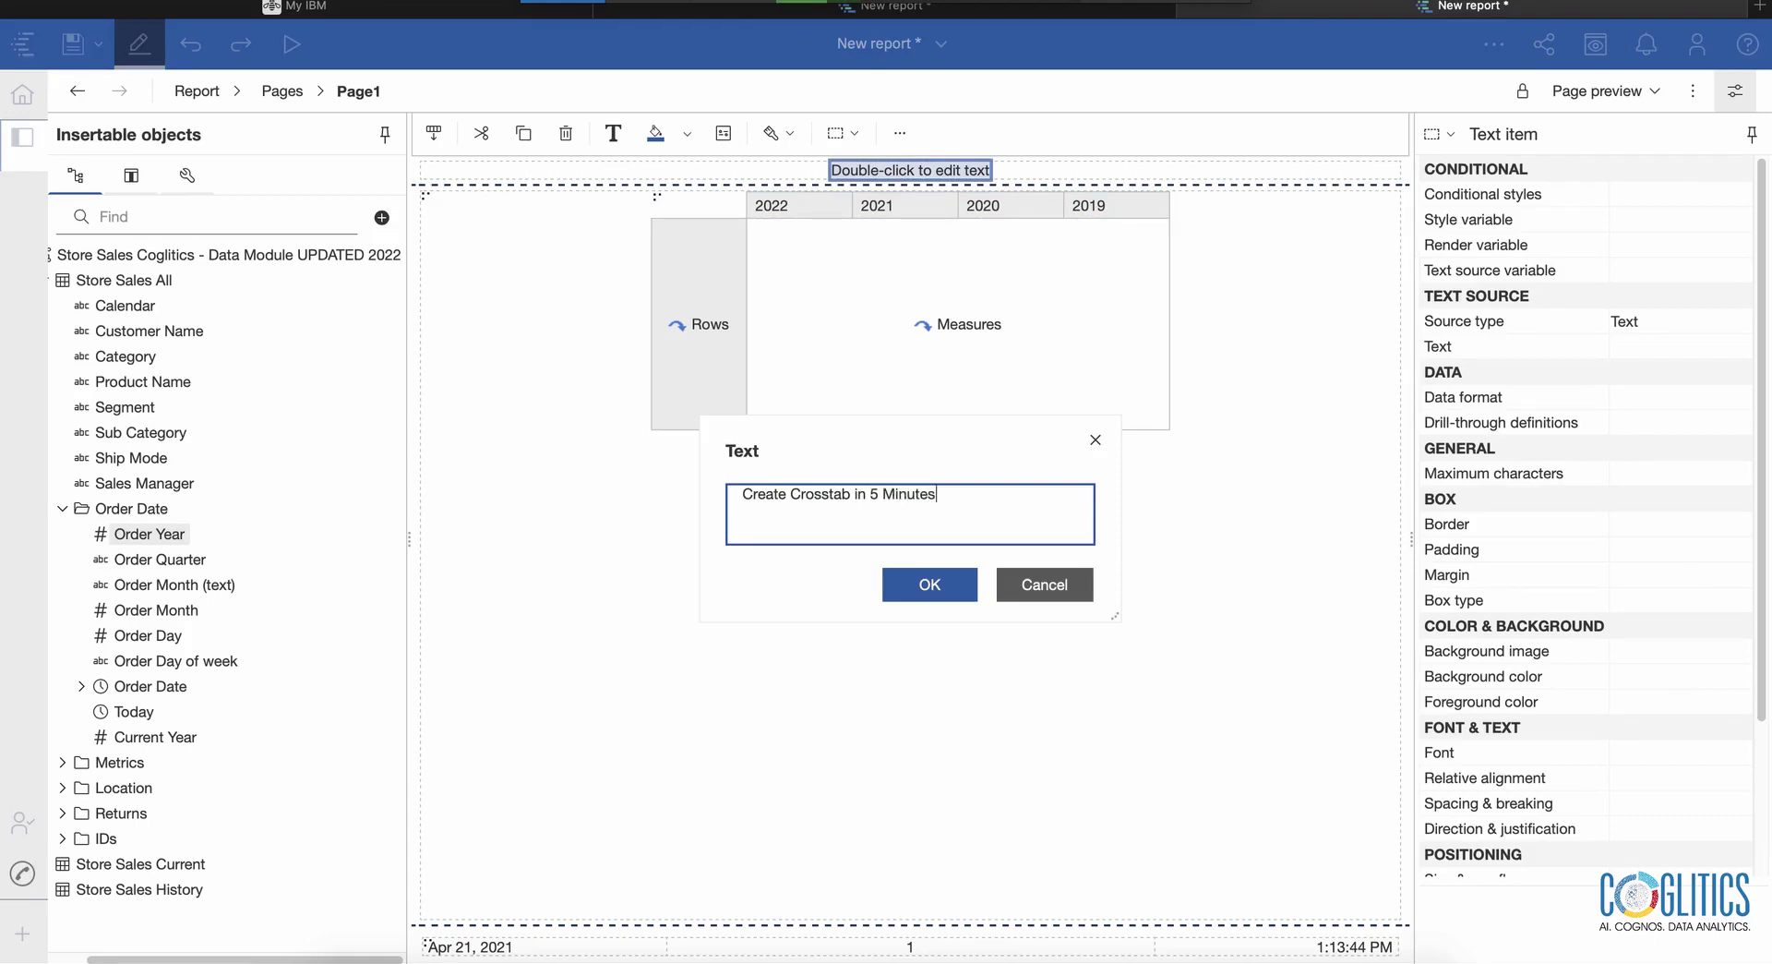
click(960, 602)
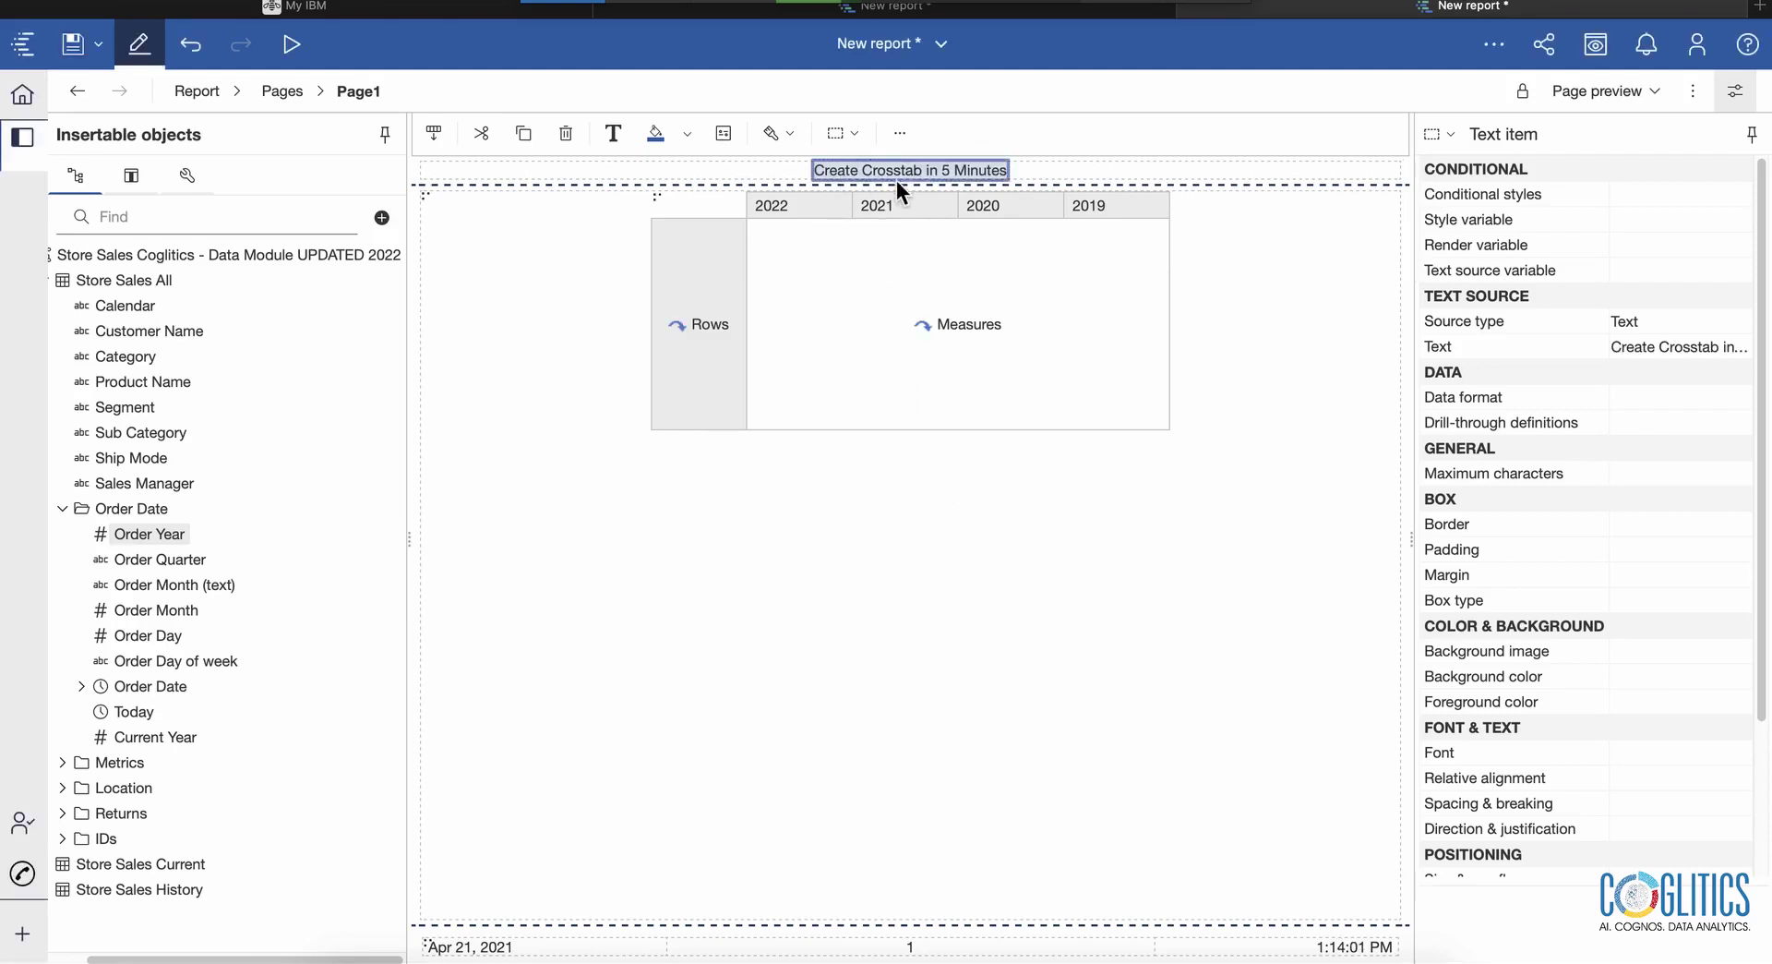
click(620, 139)
drag(850, 406, 849, 450)
Pick the Impact font family and 20pt size for the title and apply
scroll(849, 451, down, 5)
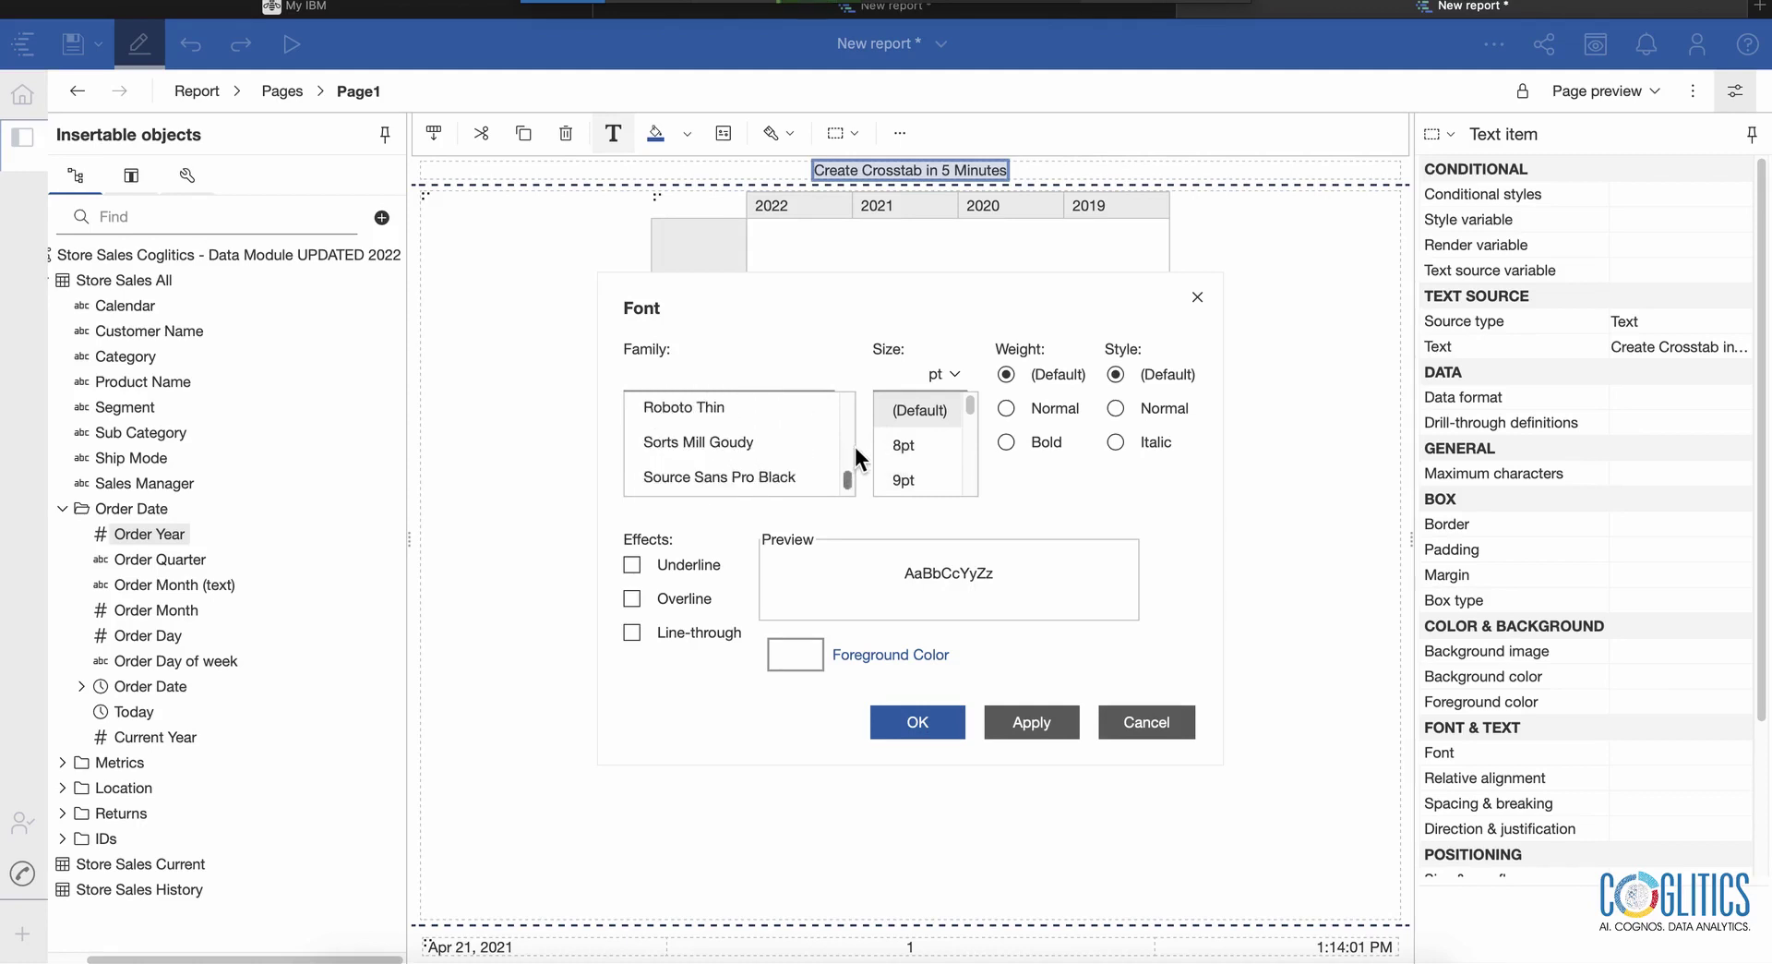
scroll(855, 447, up, 2)
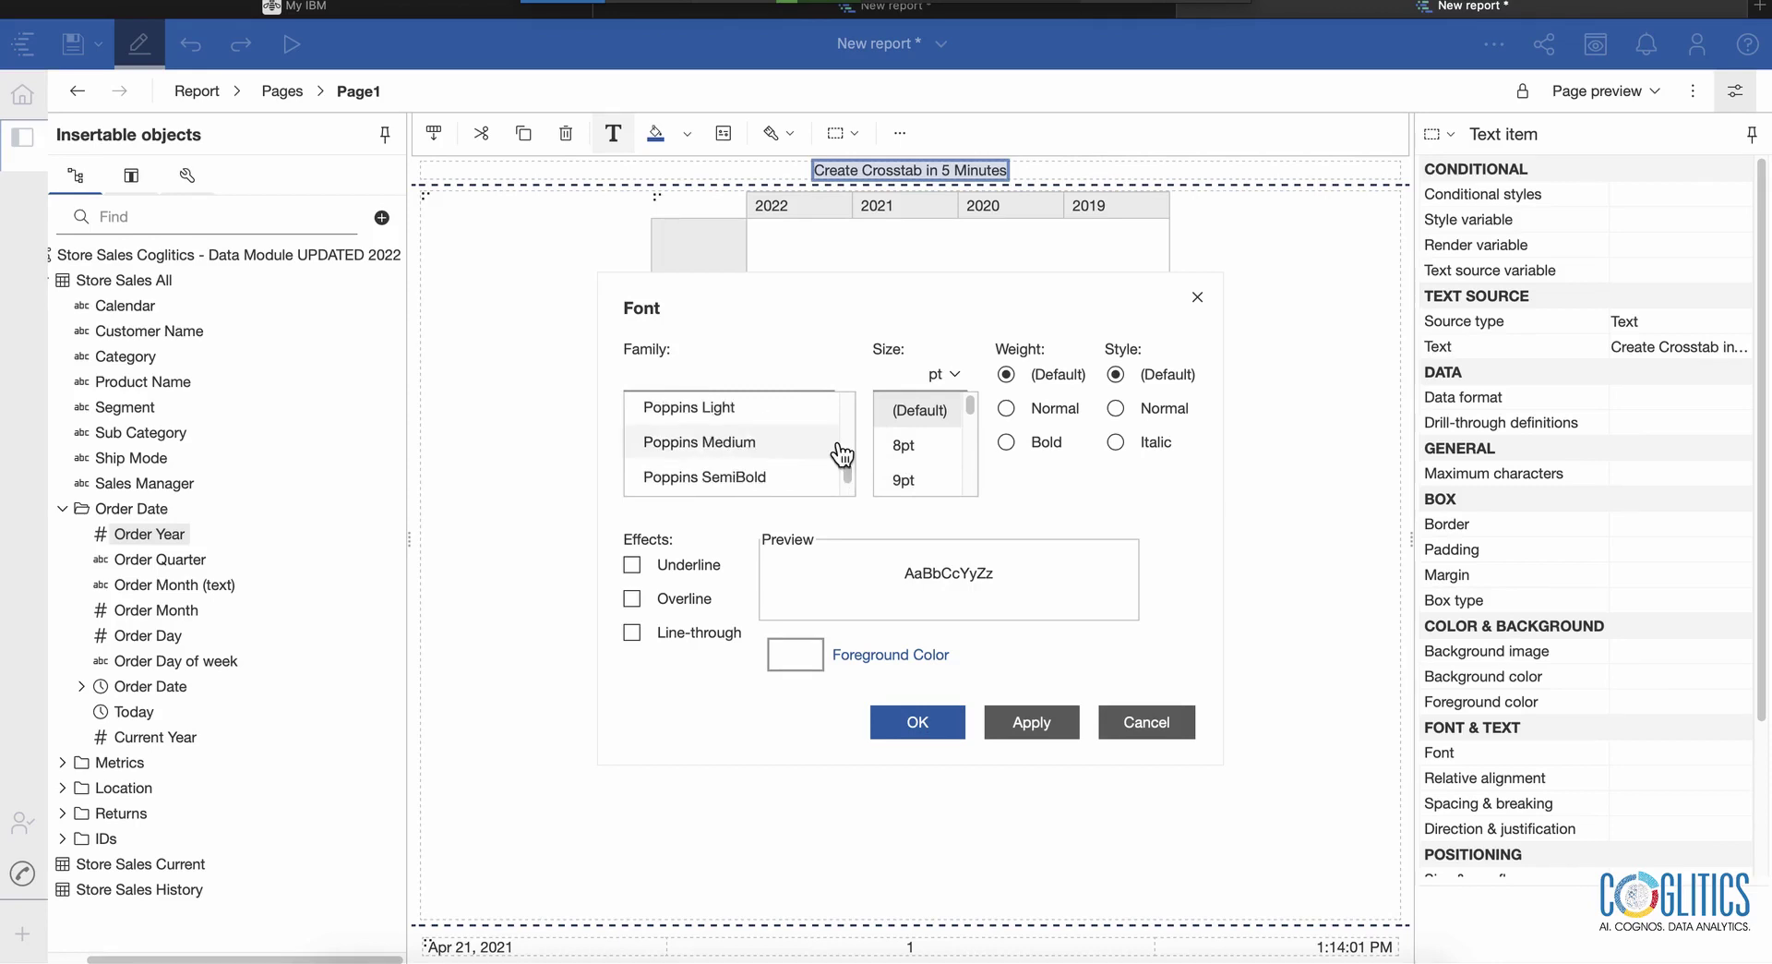
scroll(845, 432, up, 4)
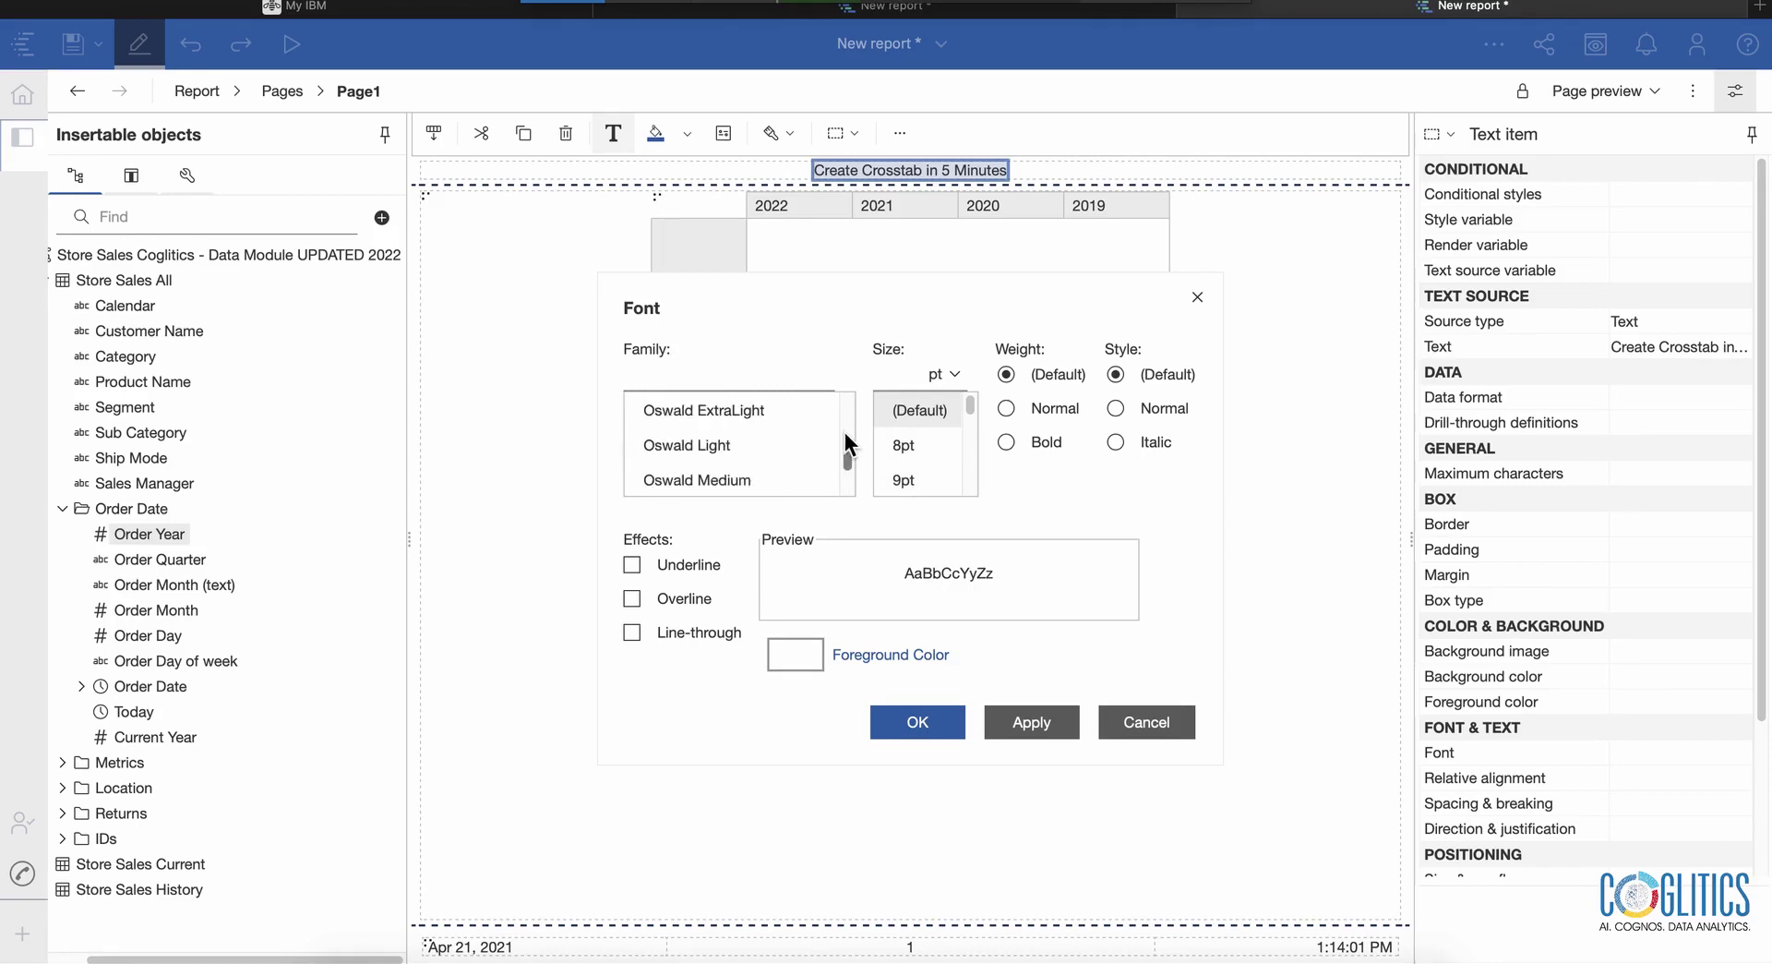
scroll(845, 432, up, 5)
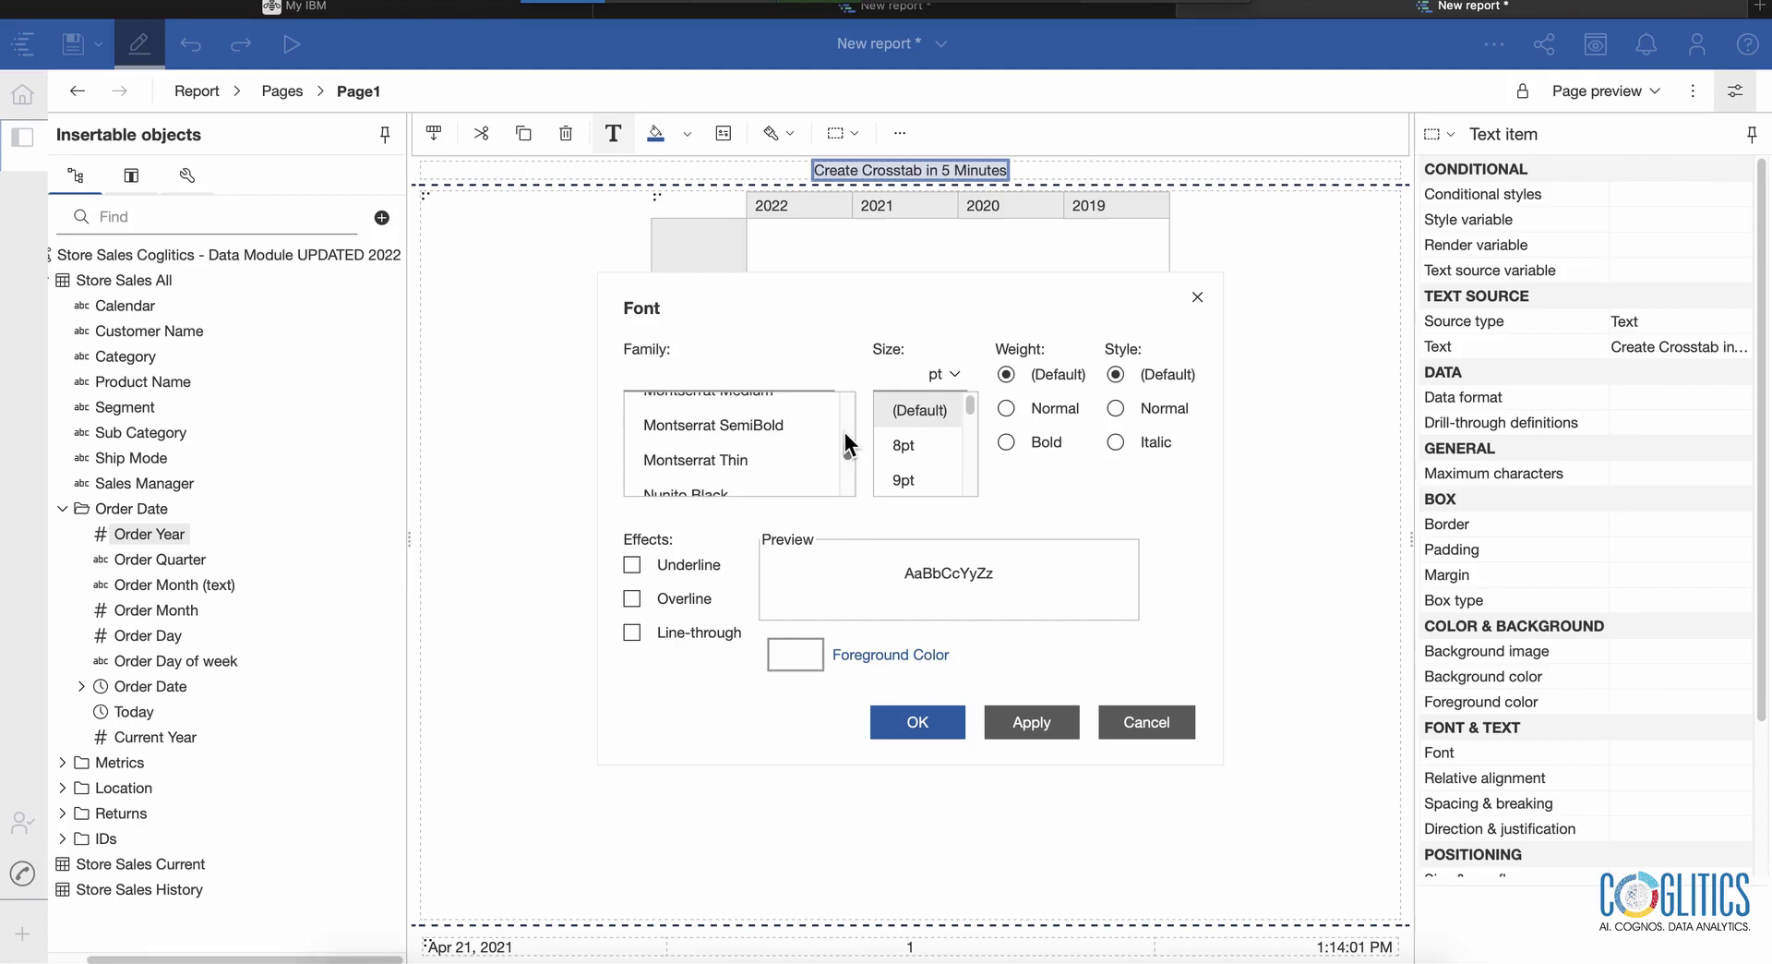
scroll(849, 447, up, 6)
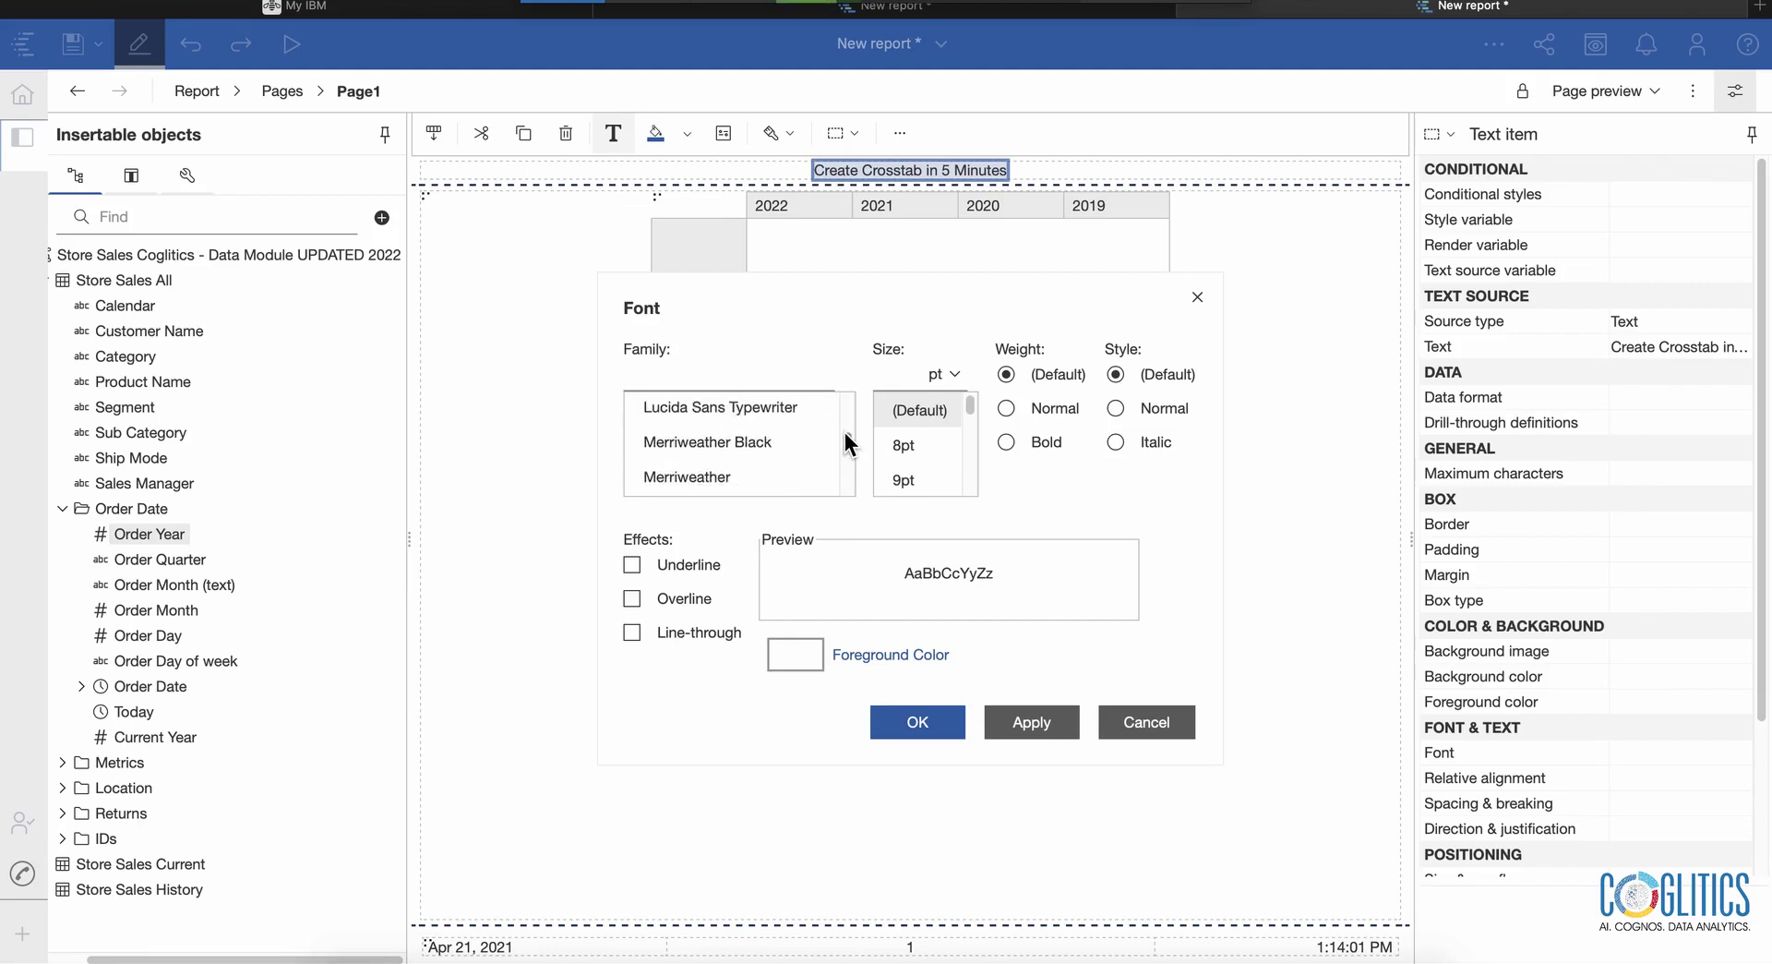
scroll(847, 439, up, 8)
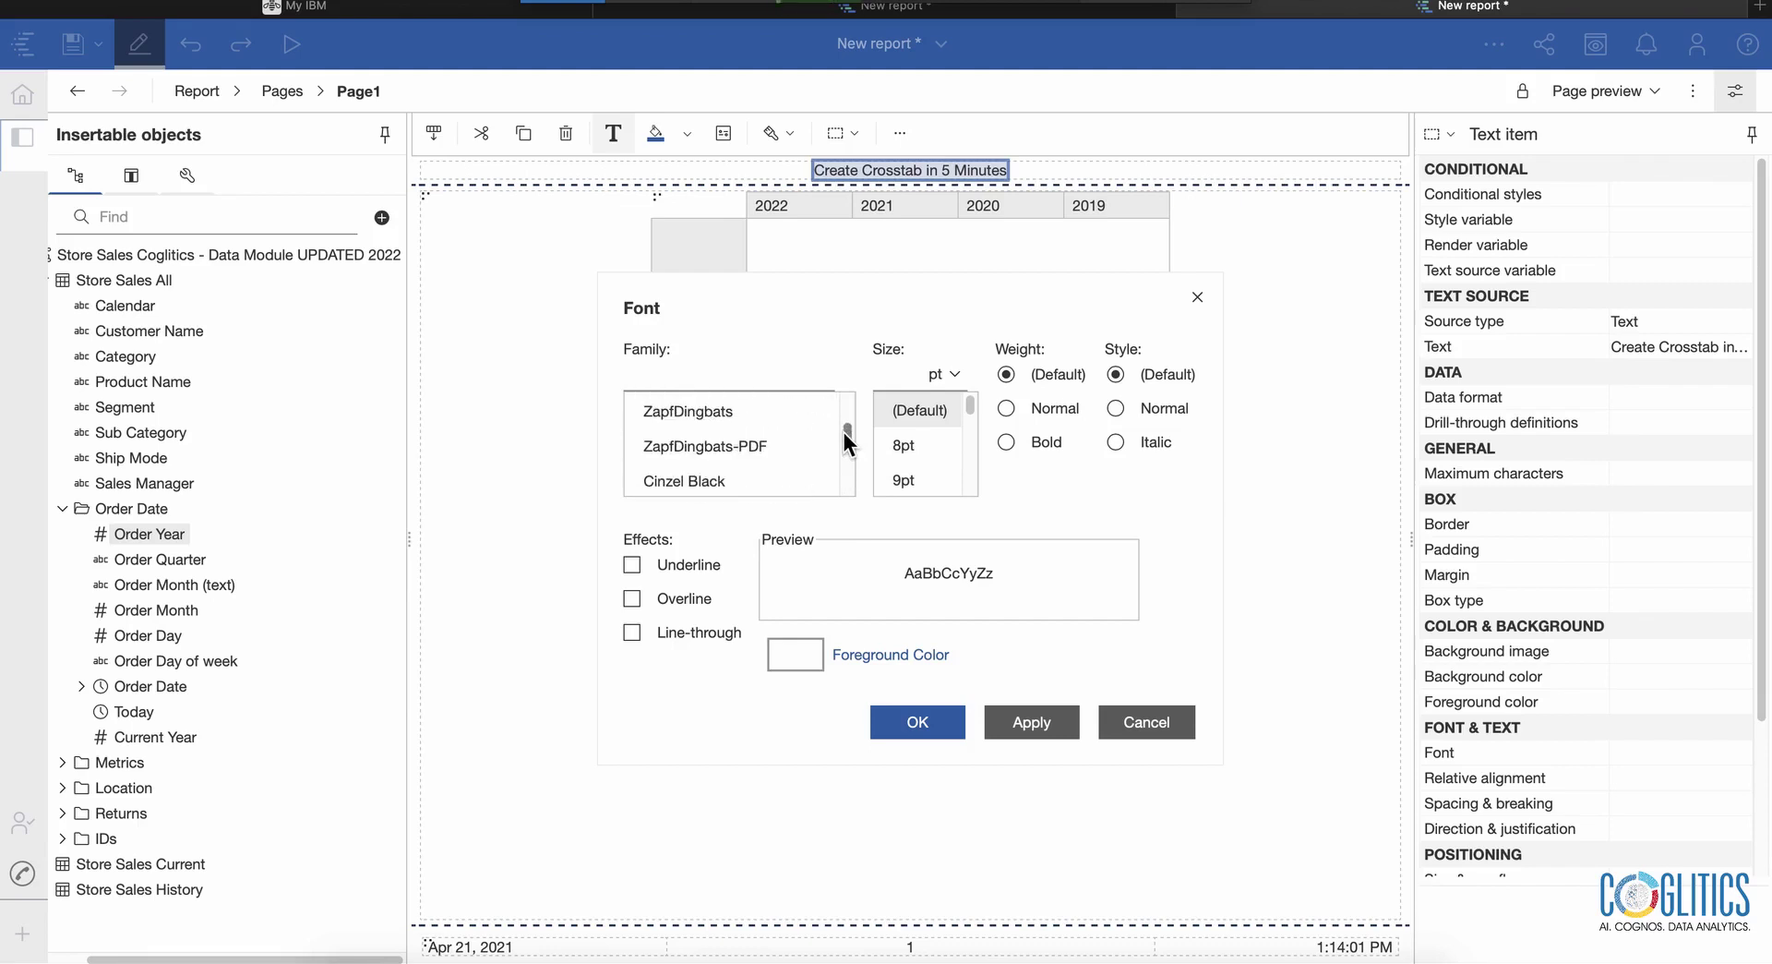
scroll(843, 432, up, 6)
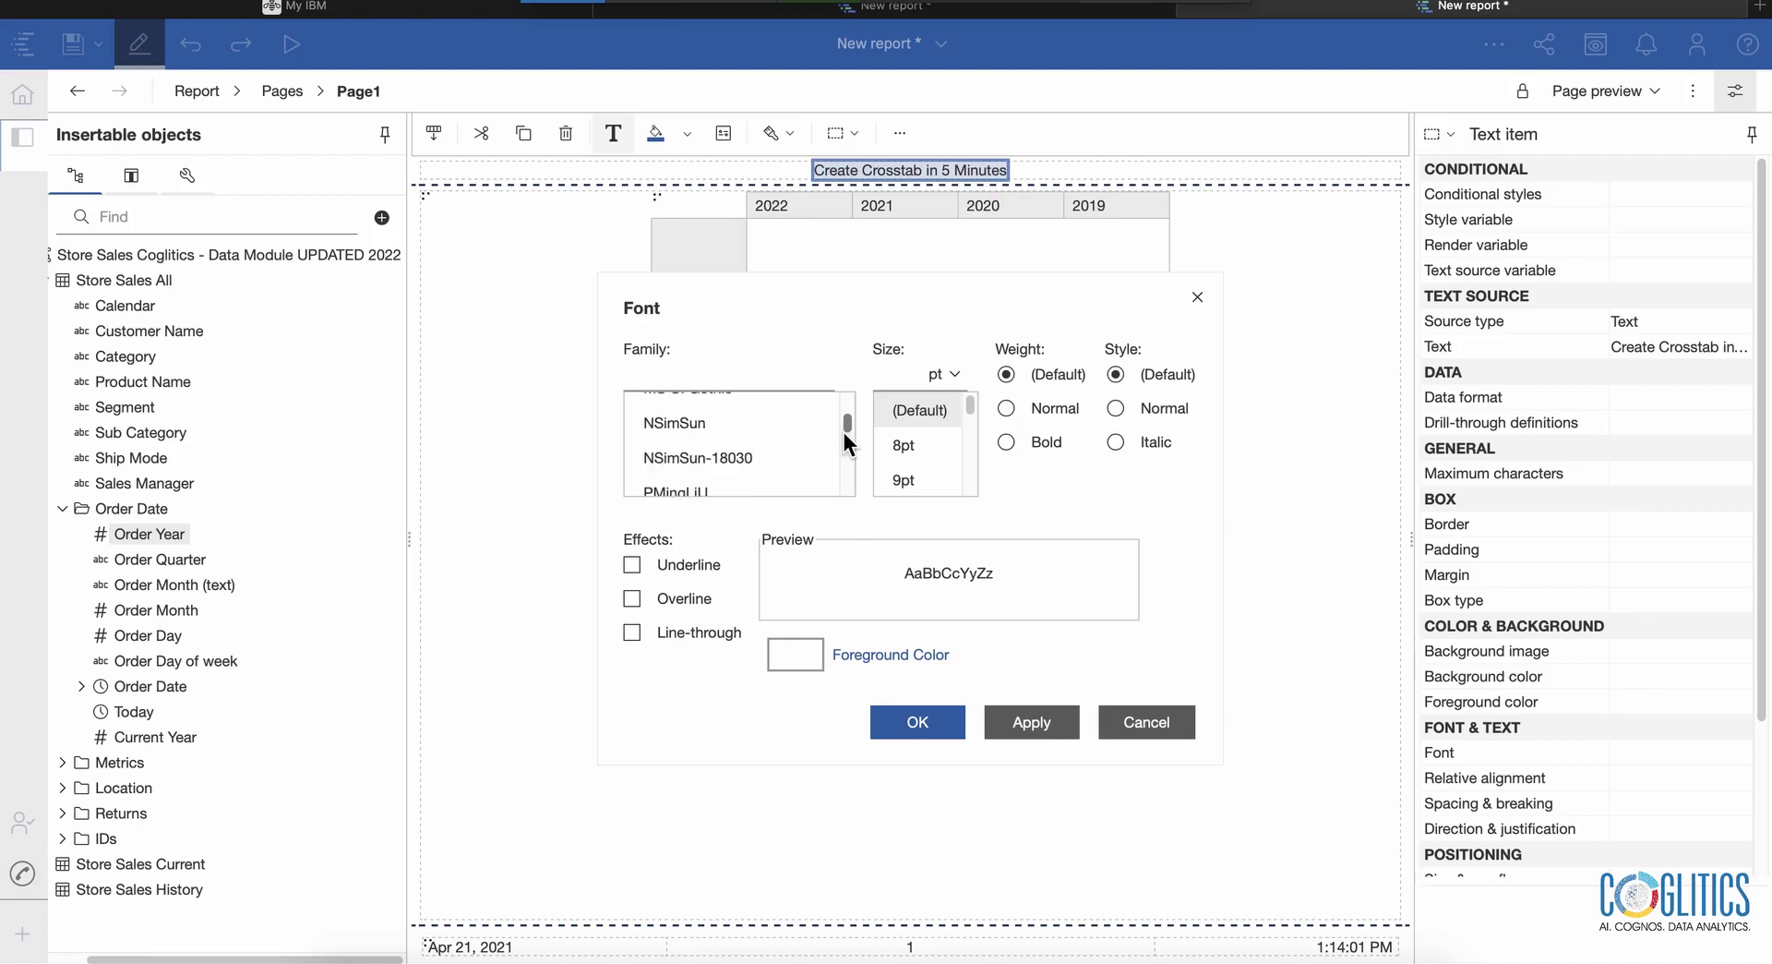
scroll(844, 432, up, 5)
scroll(844, 432, down, 2)
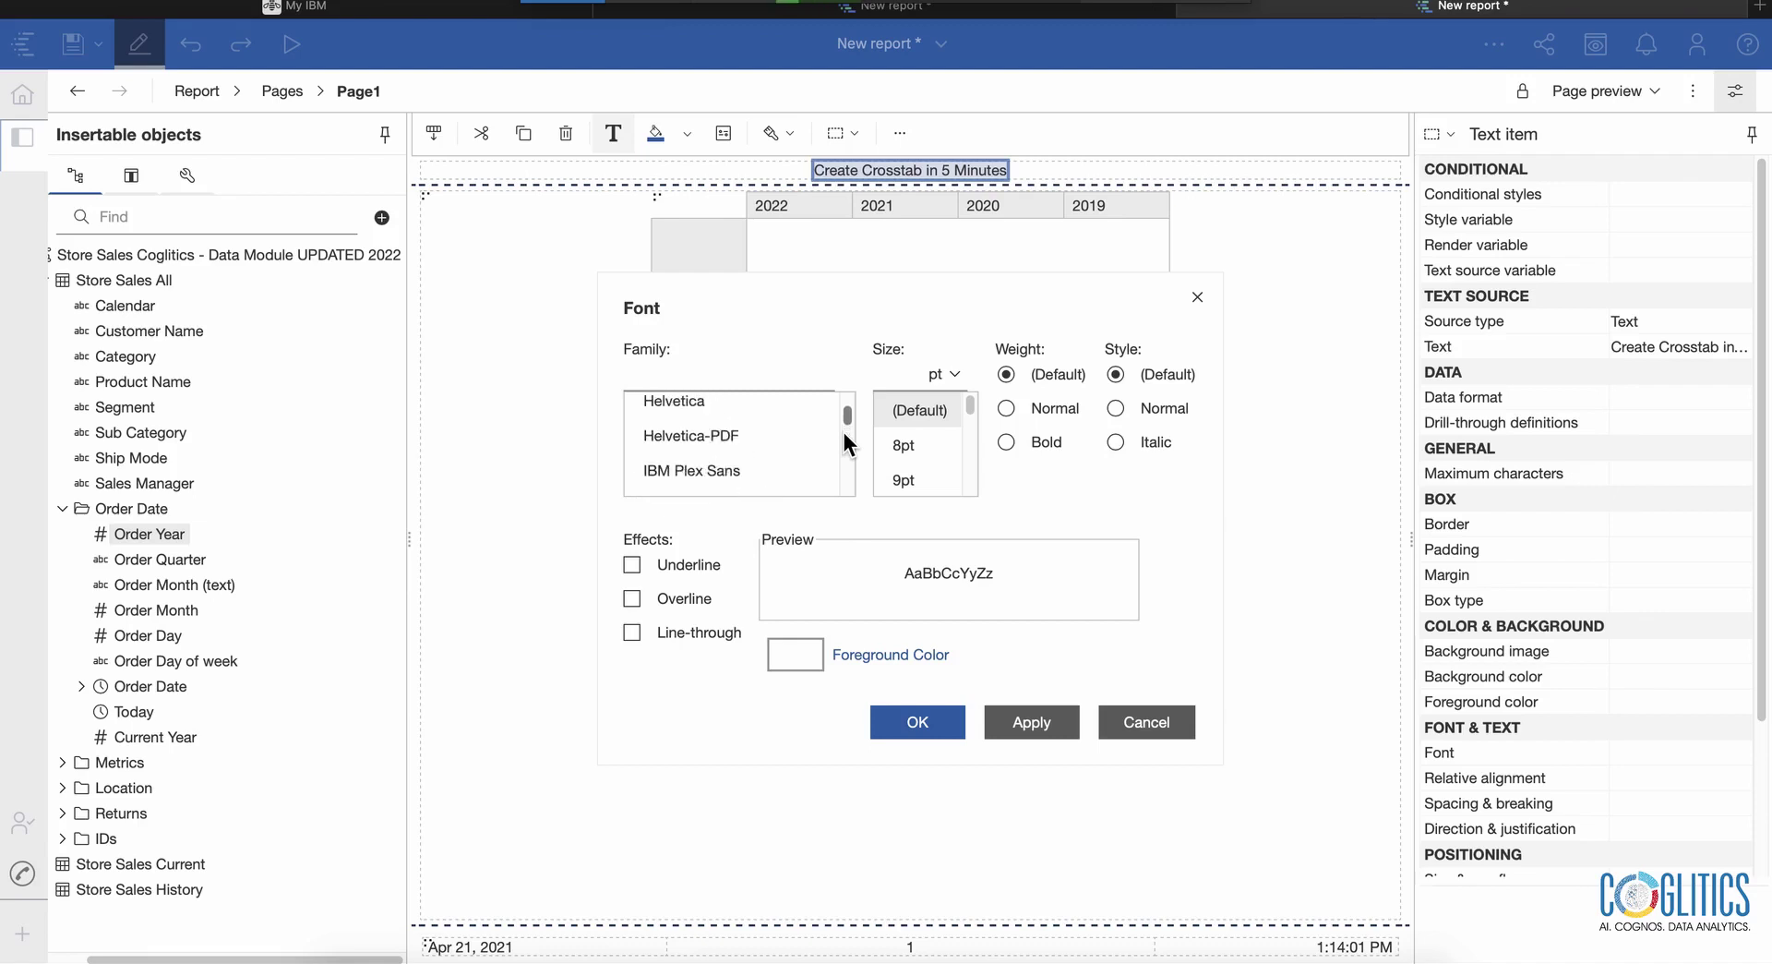
click(652, 476)
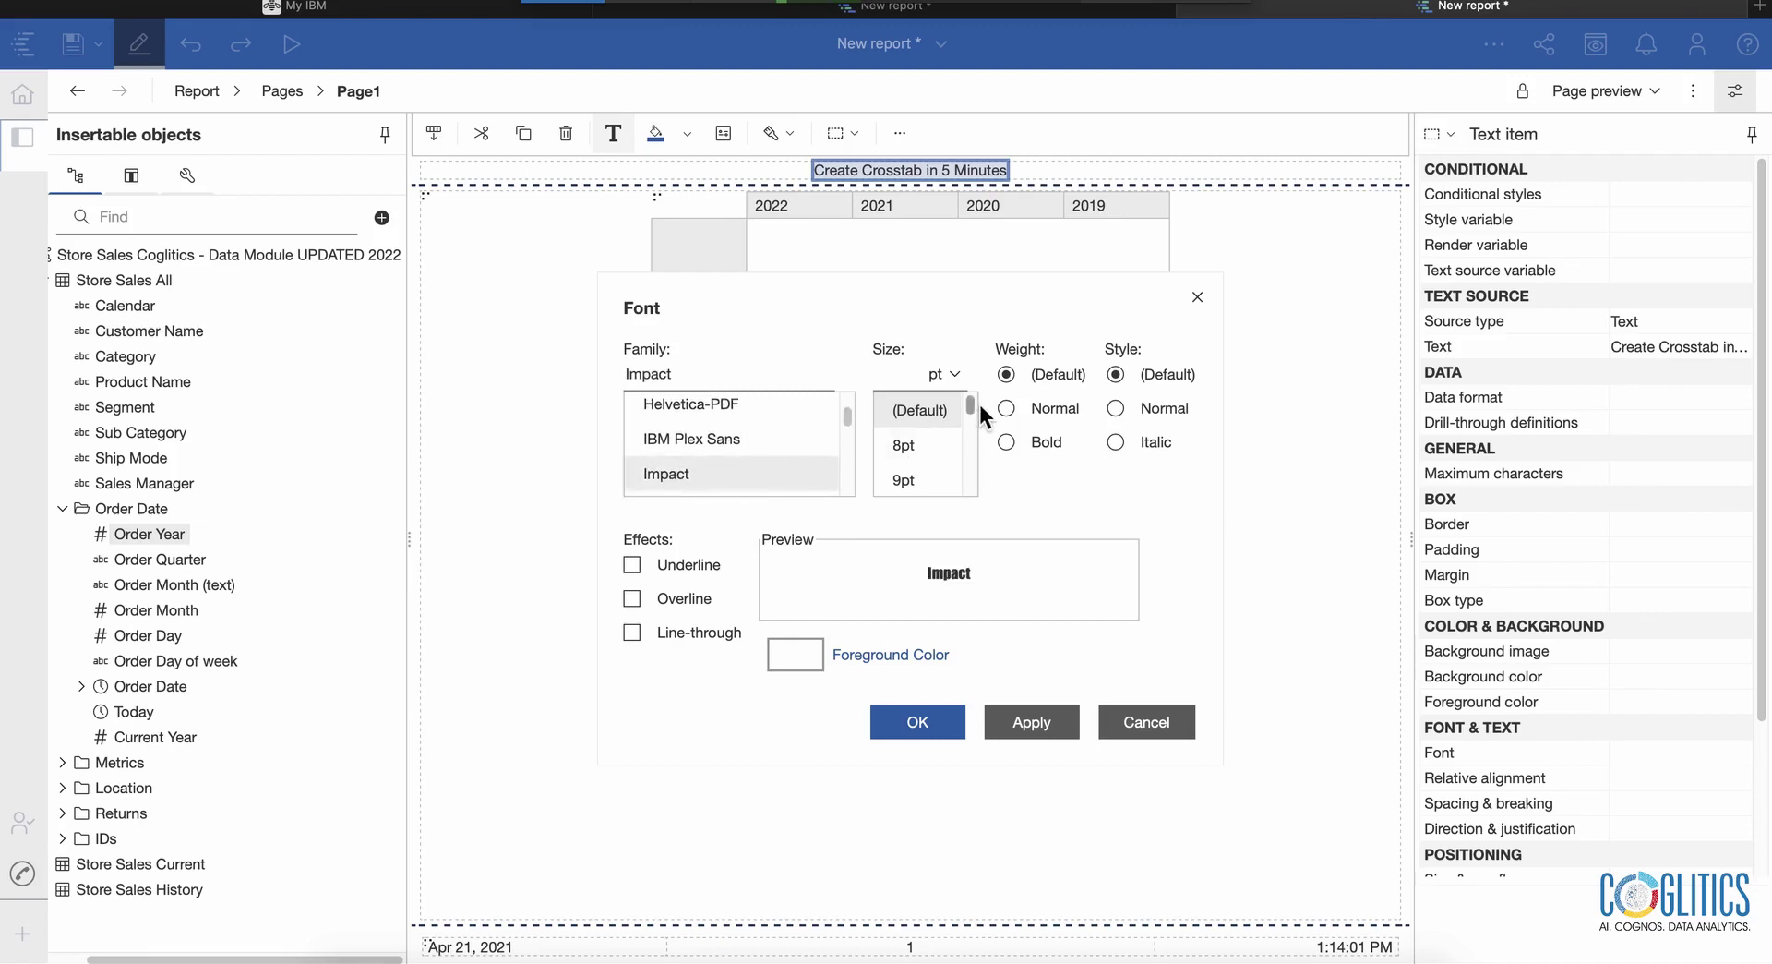
scroll(972, 406, down, 1)
drag(972, 406, 971, 451)
click(913, 462)
click(1031, 722)
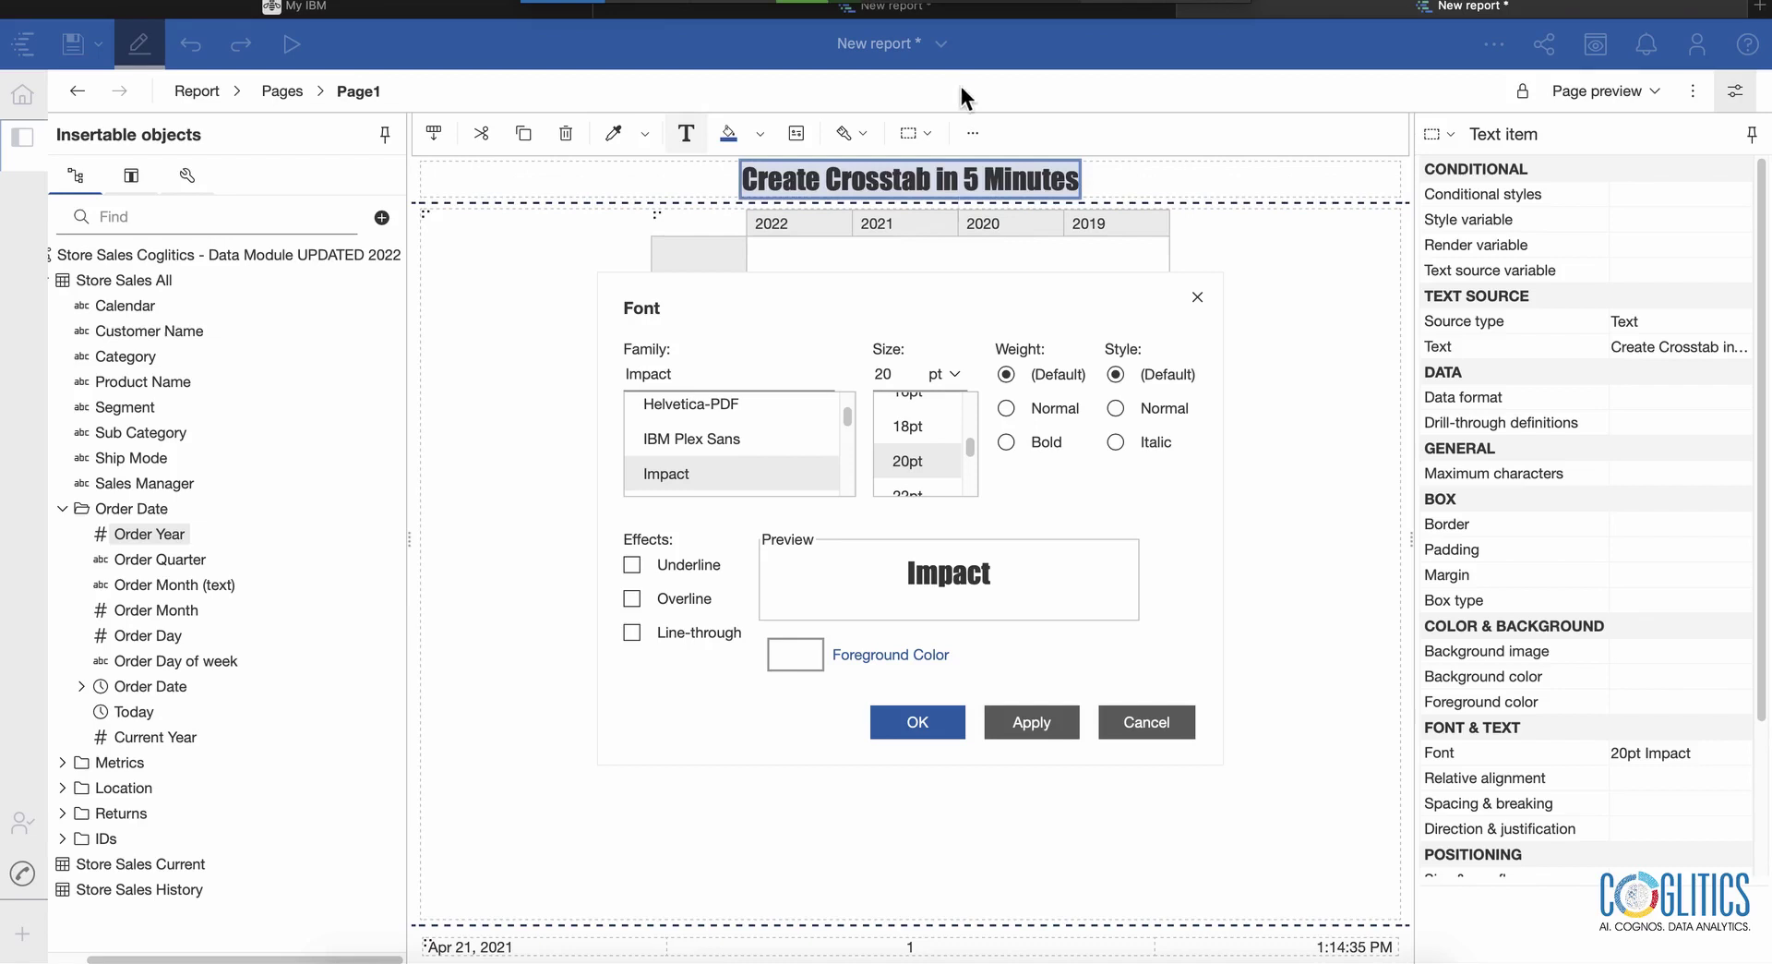
Place Segment on the crosstab rows with Category nested beside it
click(919, 723)
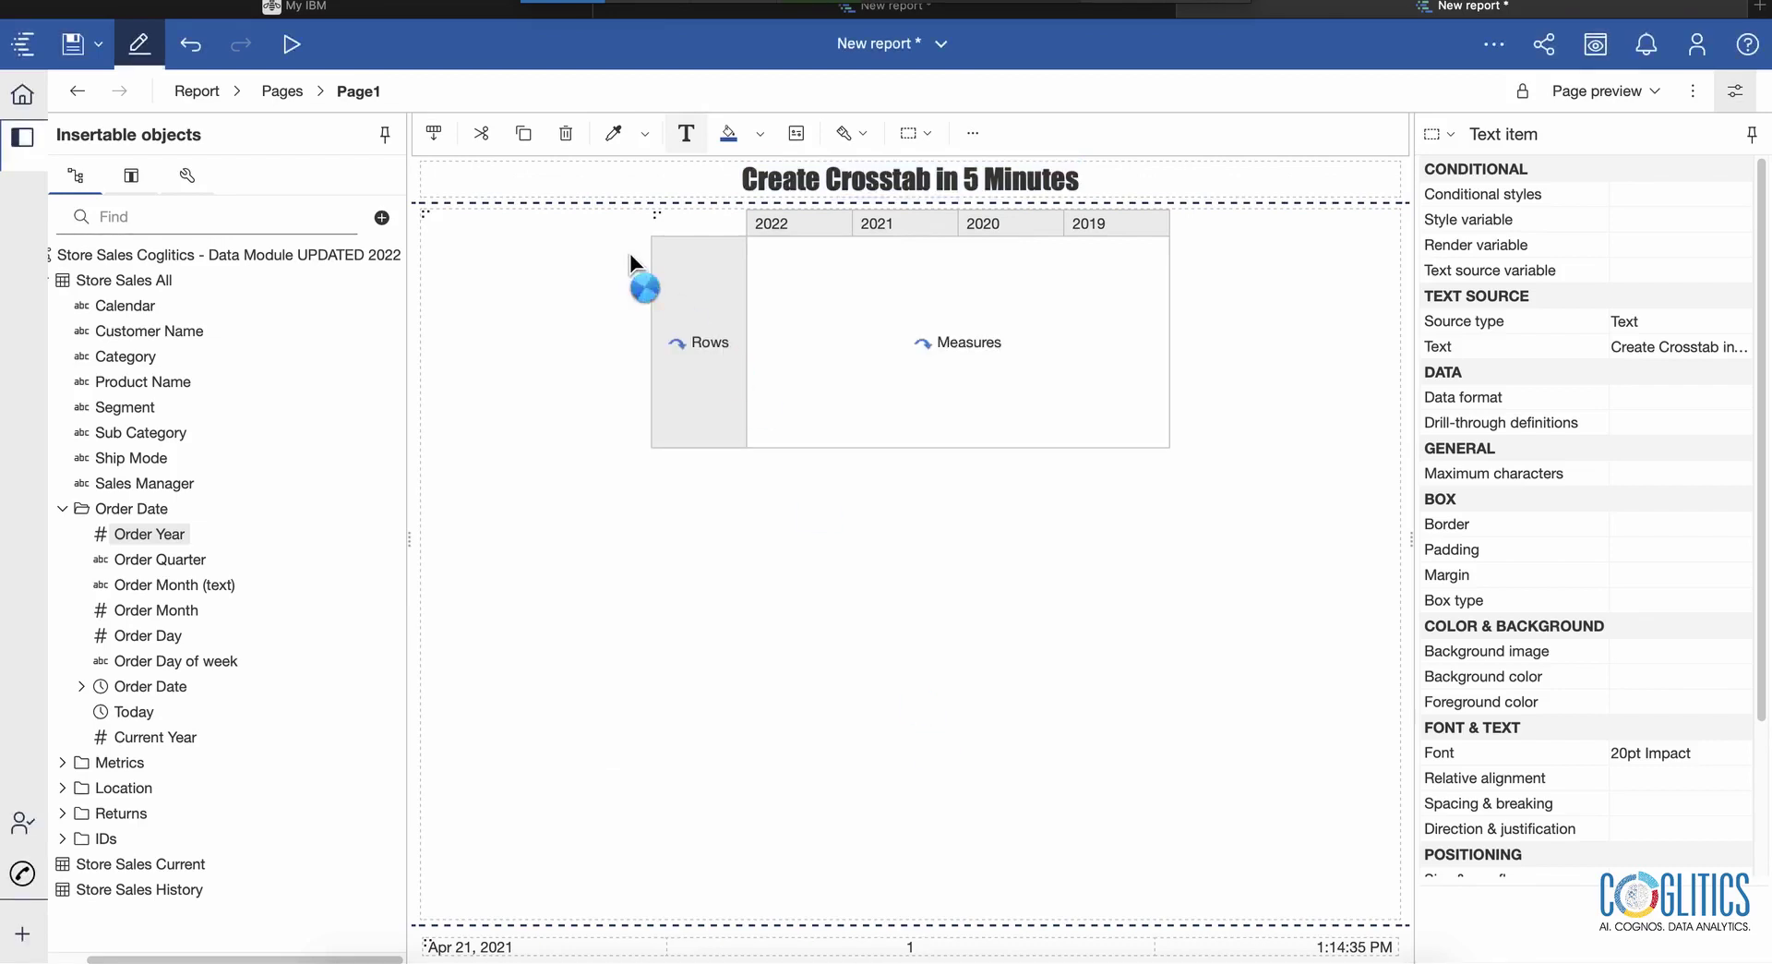
click(692, 277)
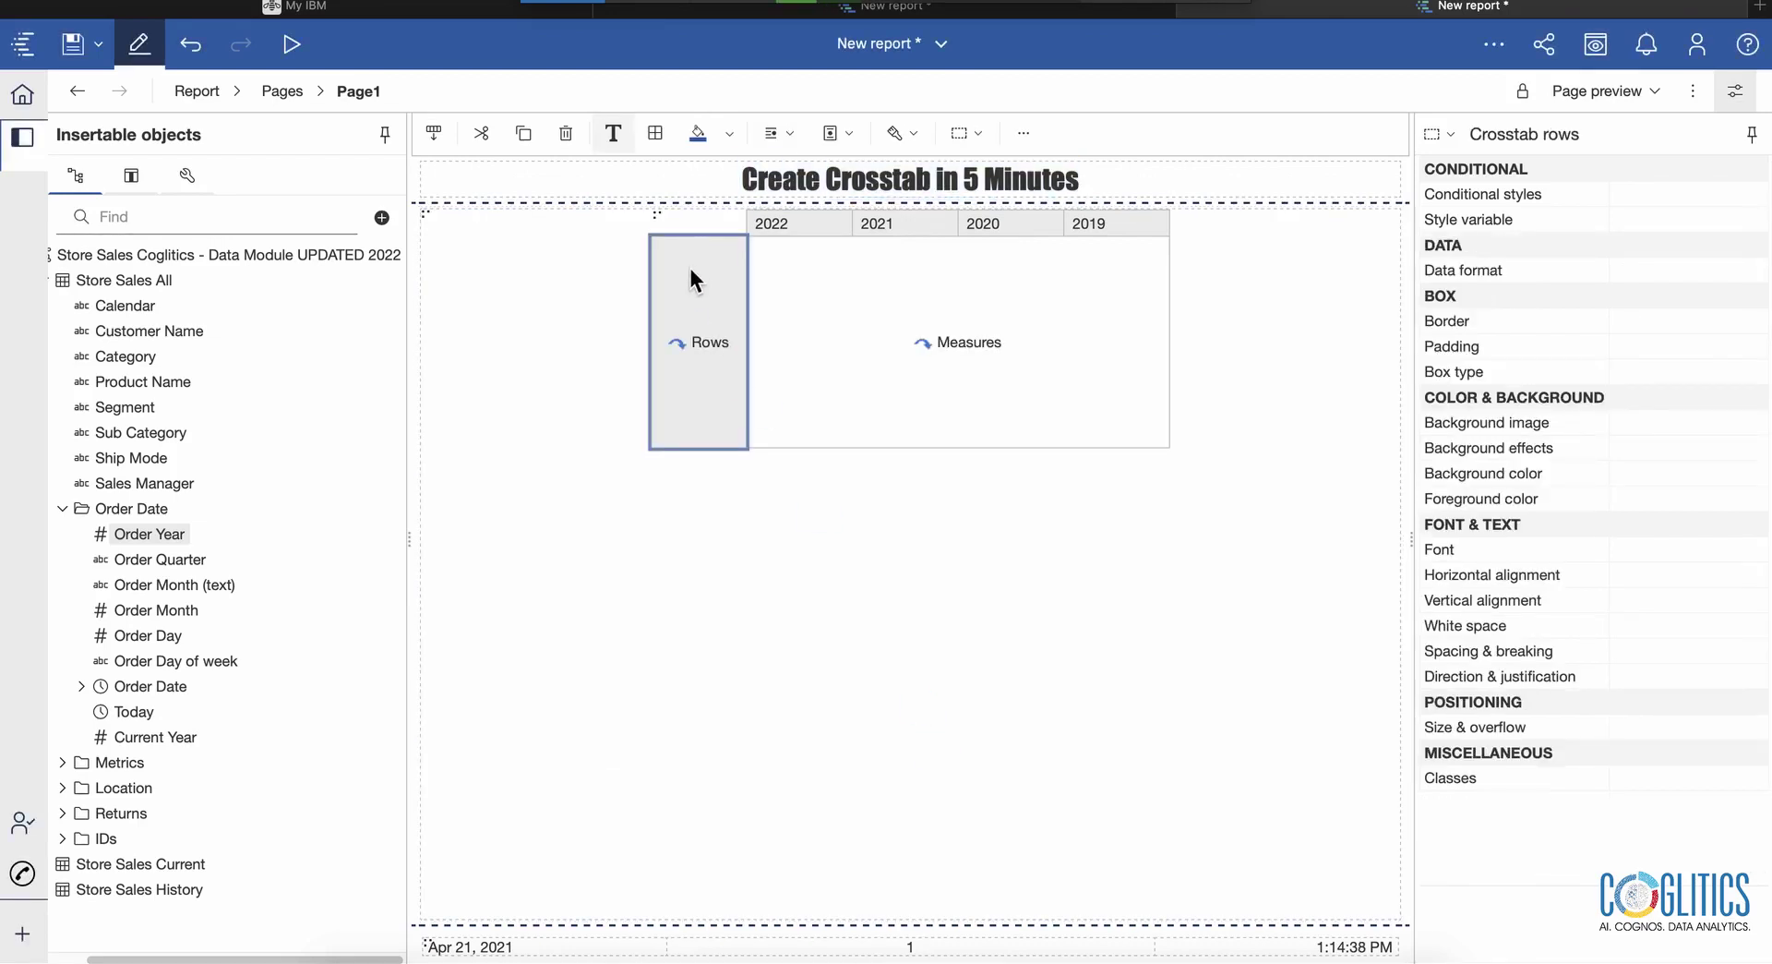
drag(136, 408, 699, 347)
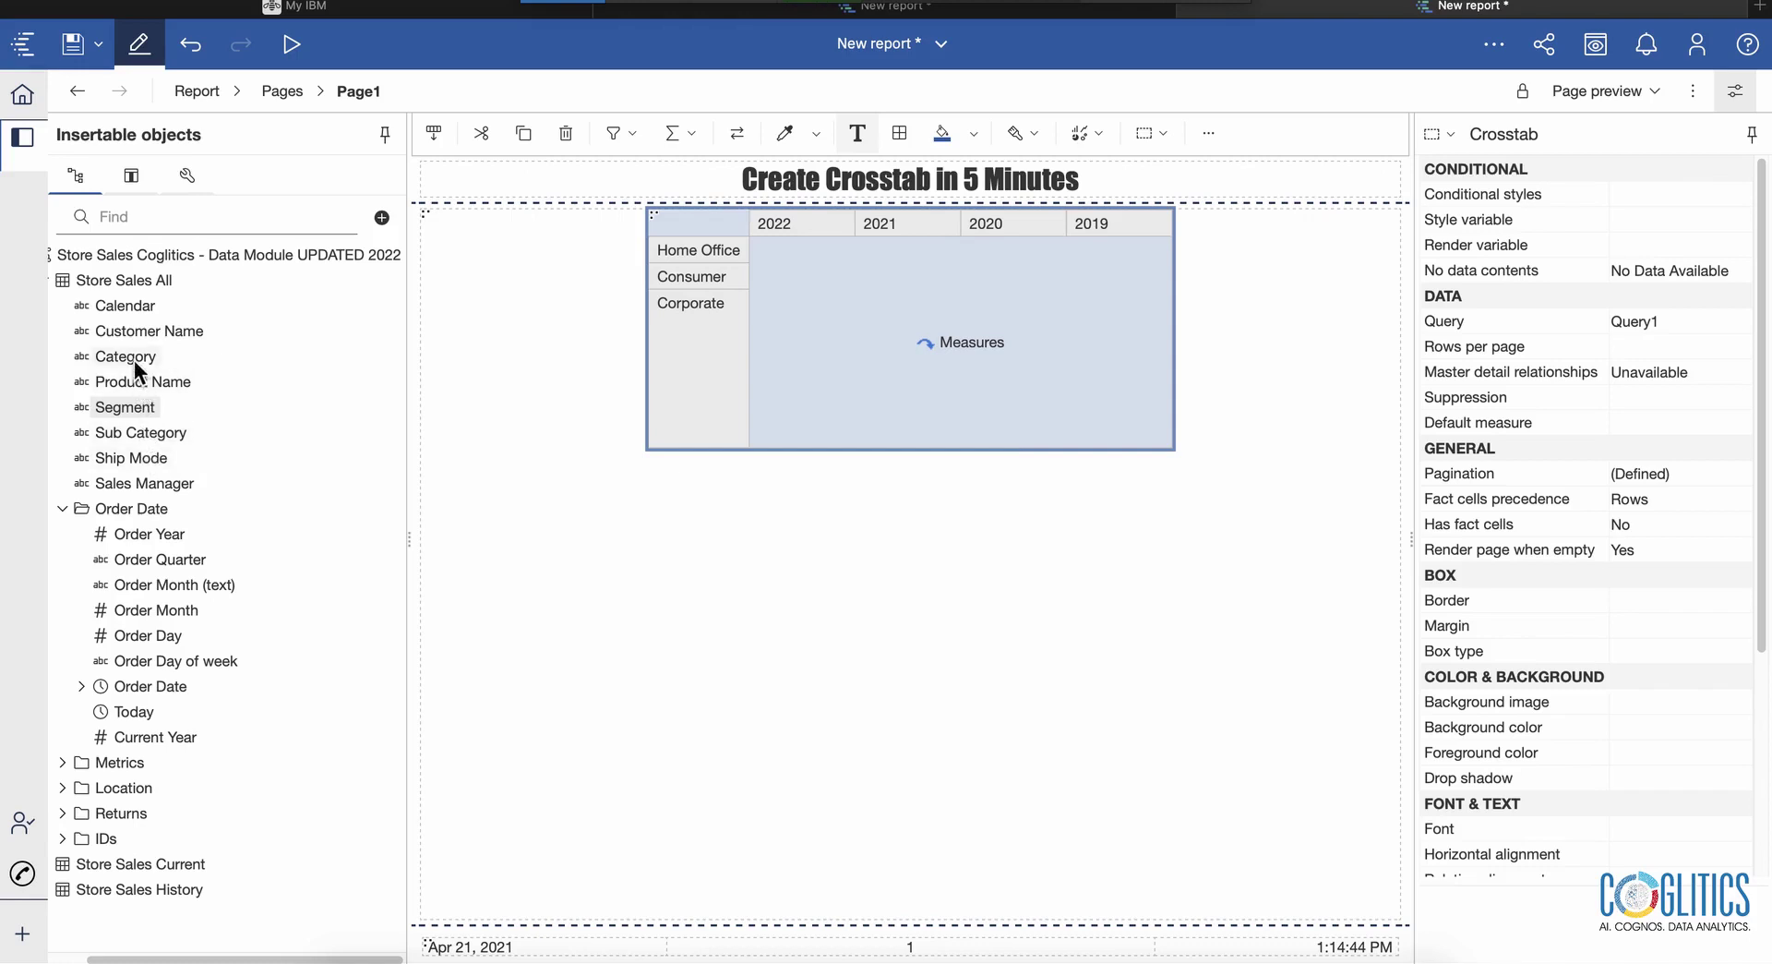
drag(135, 360, 729, 312)
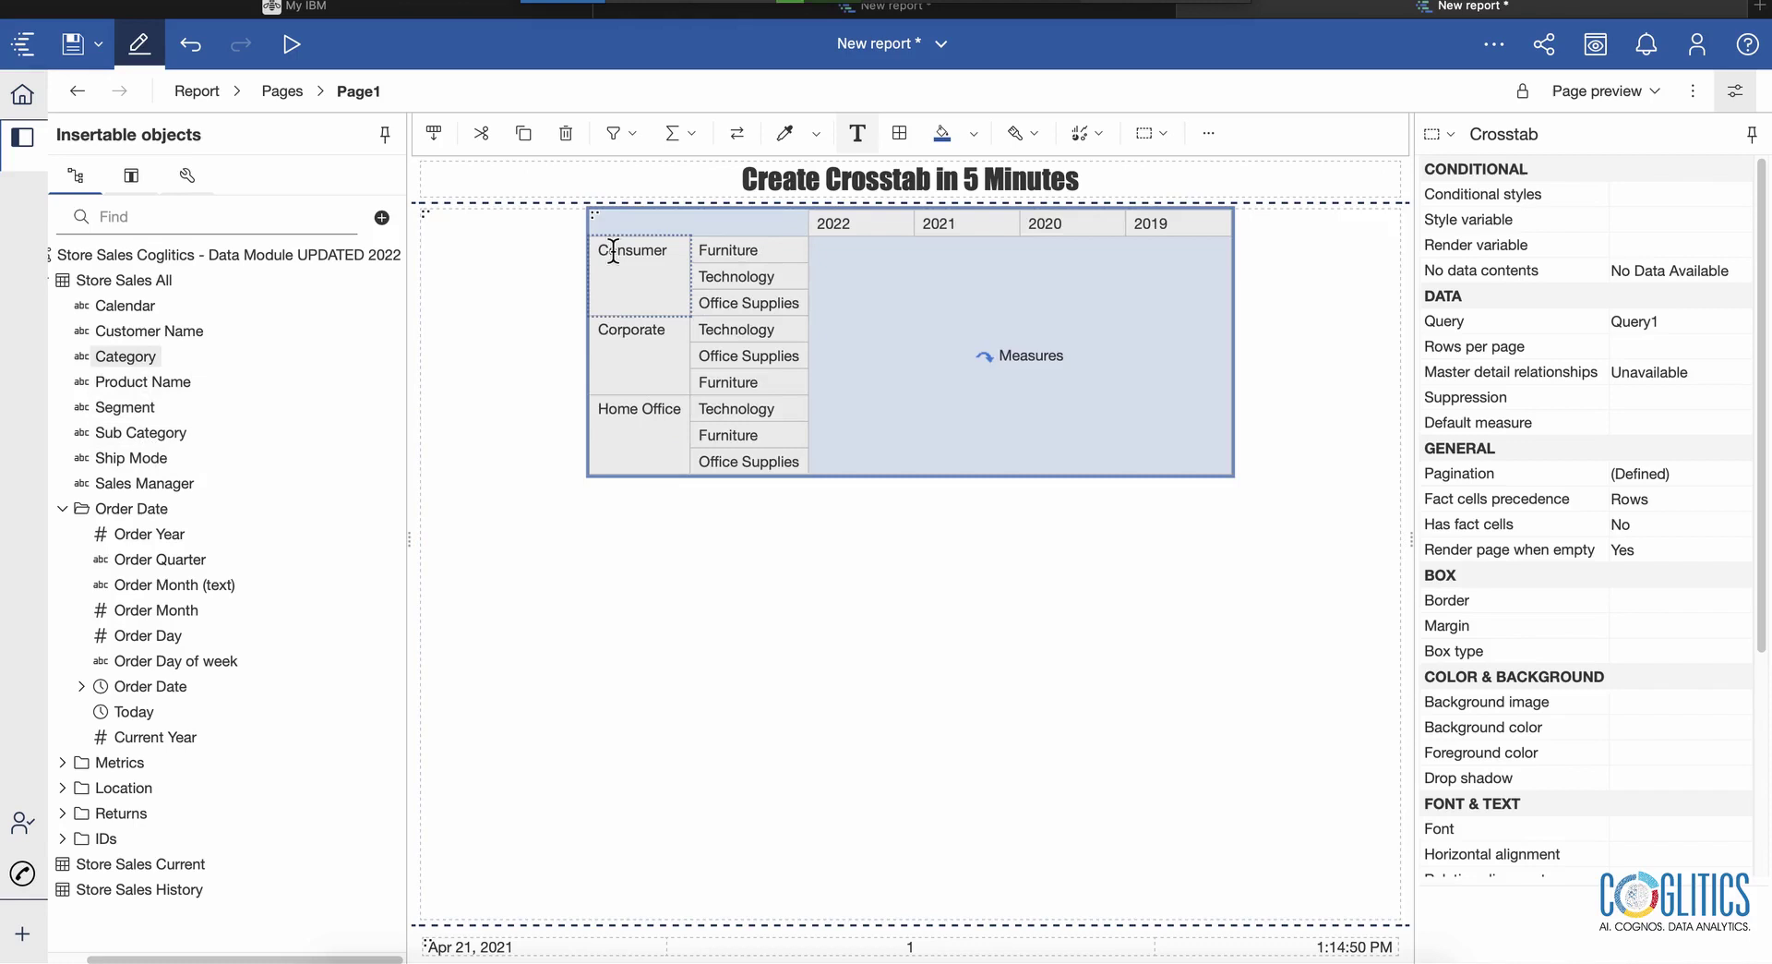
Add Profit and Sales from the Metrics folder as the crosstab measures
click(62, 763)
scroll(307, 740, down, 1)
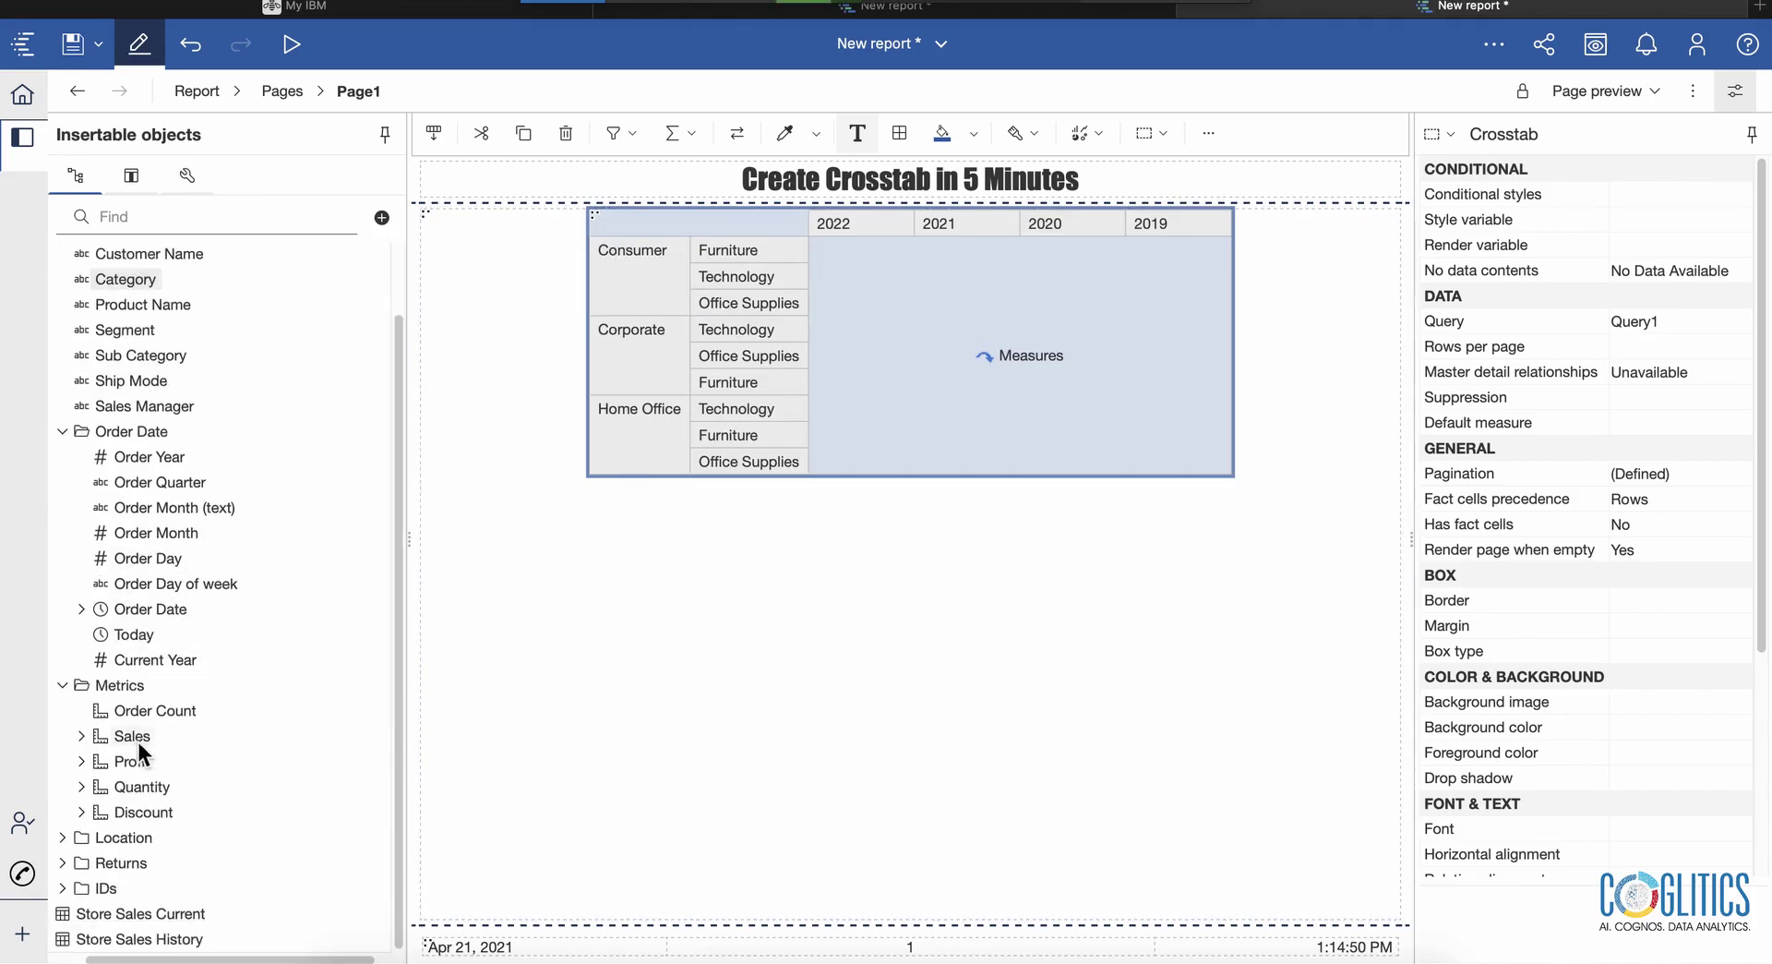
drag(129, 761, 877, 236)
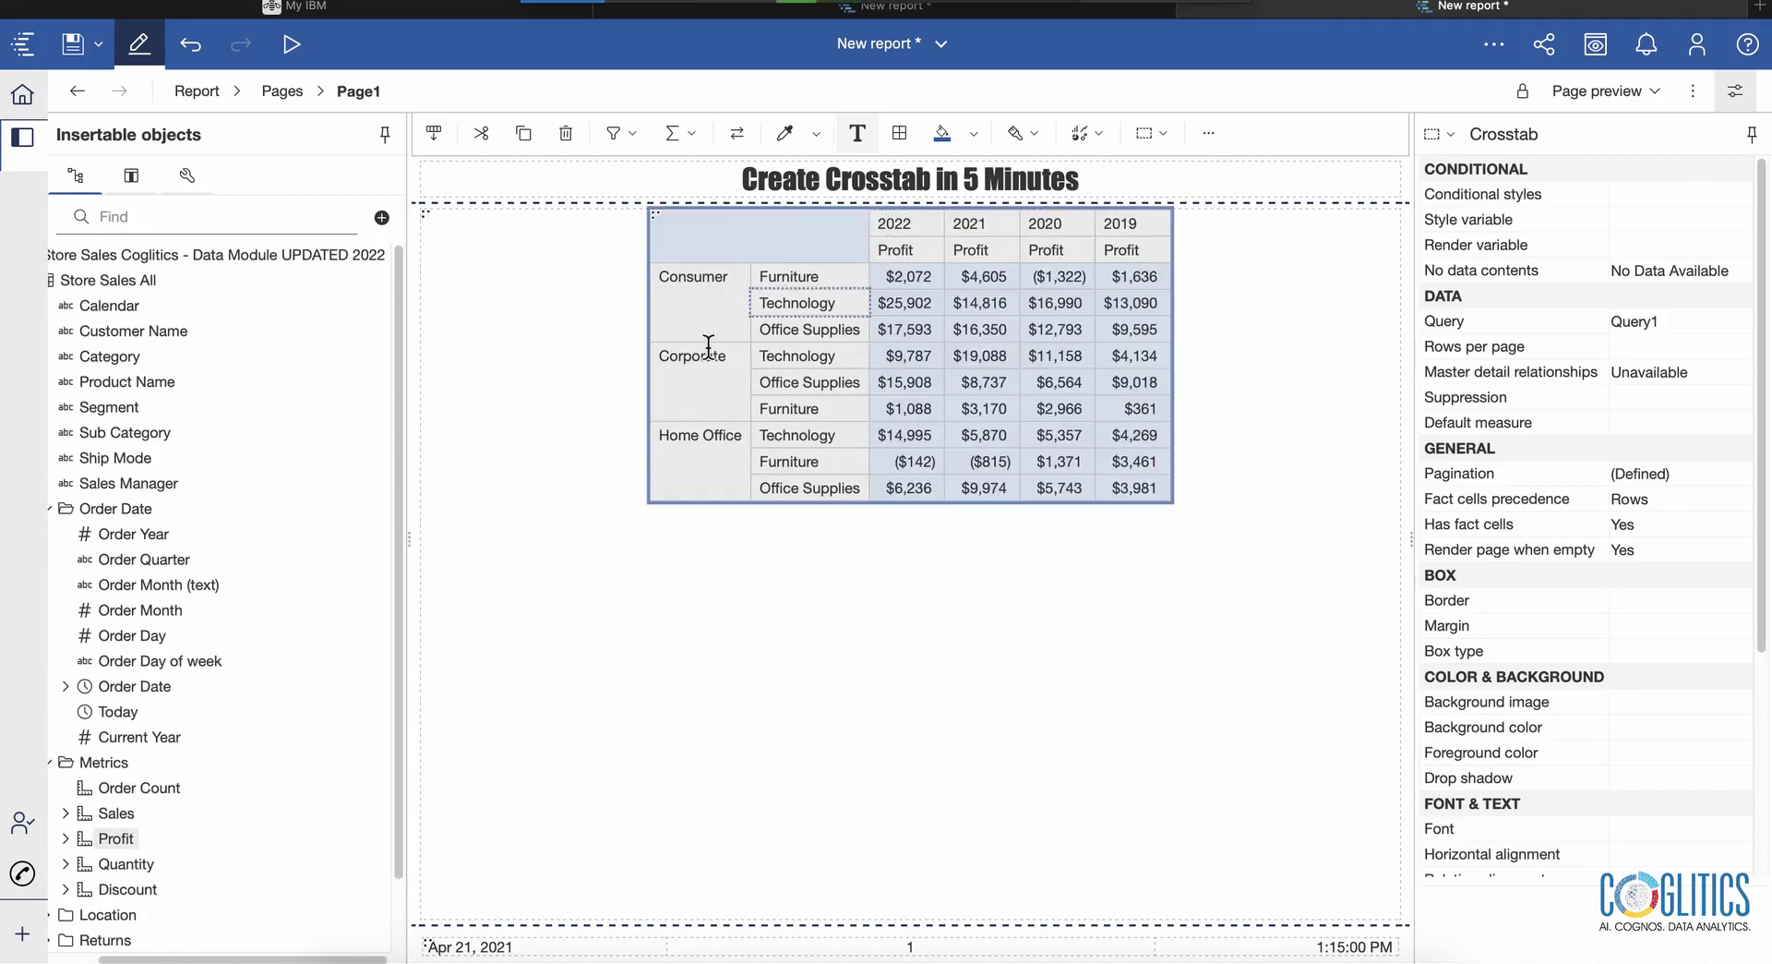
drag(115, 812, 937, 266)
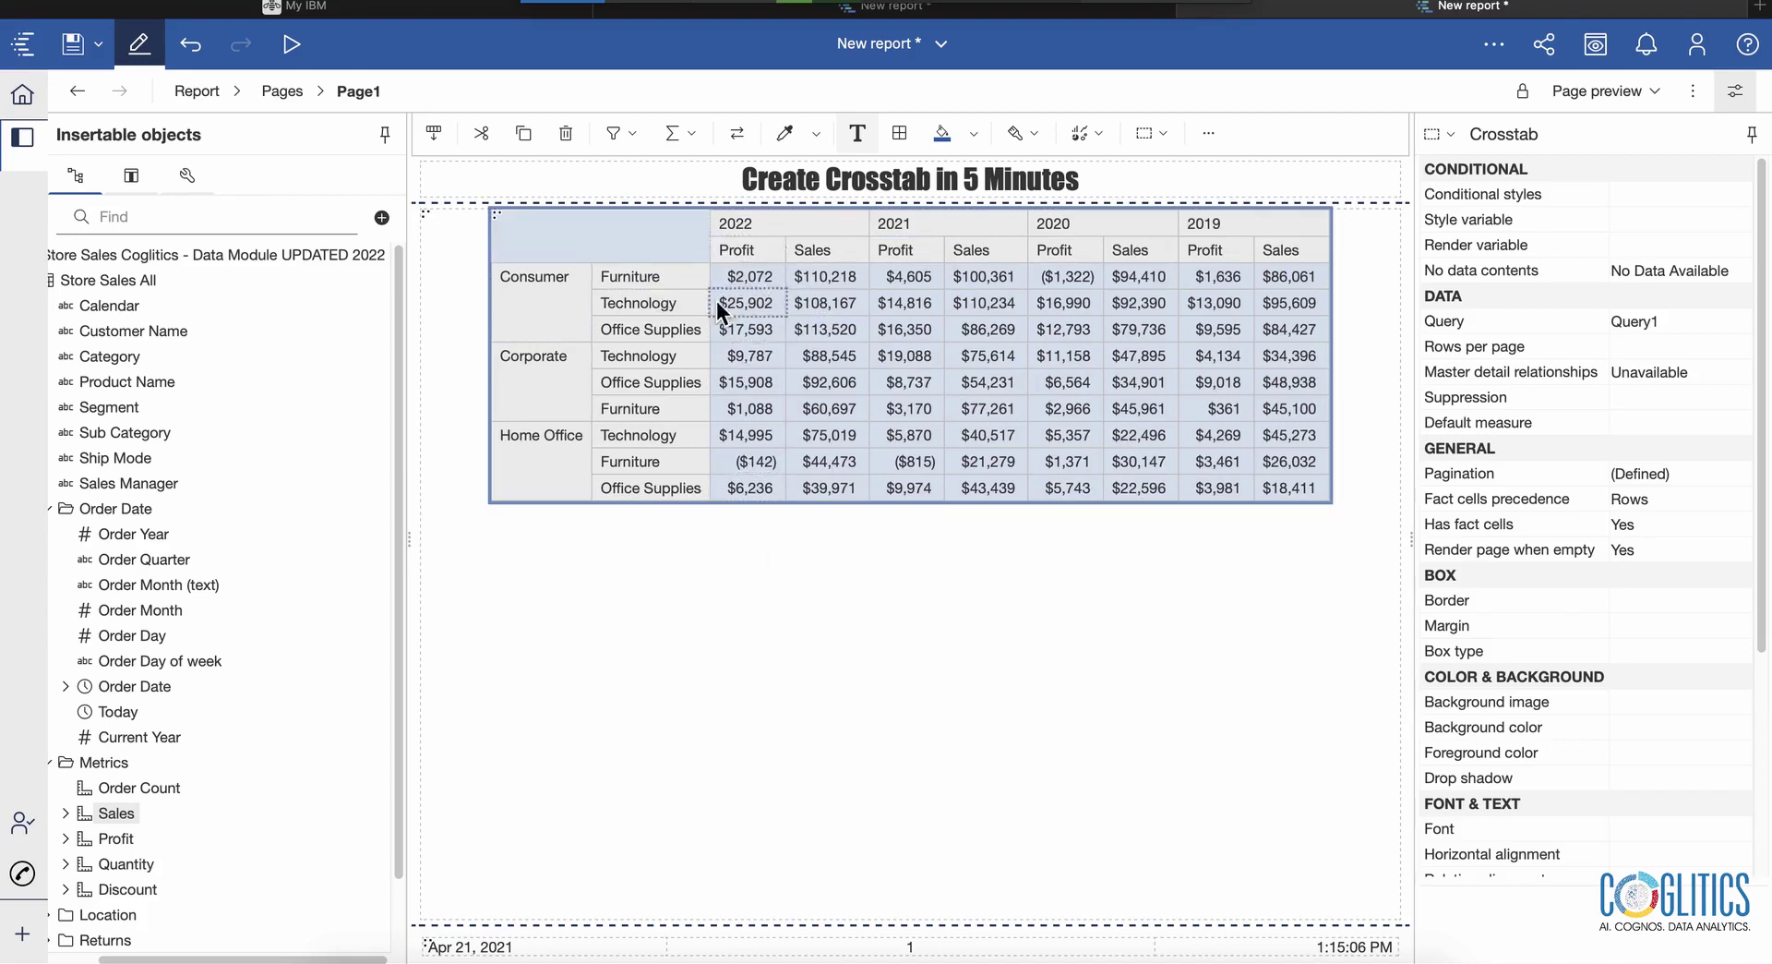
Add a Total row under each segment's categories
click(559, 300)
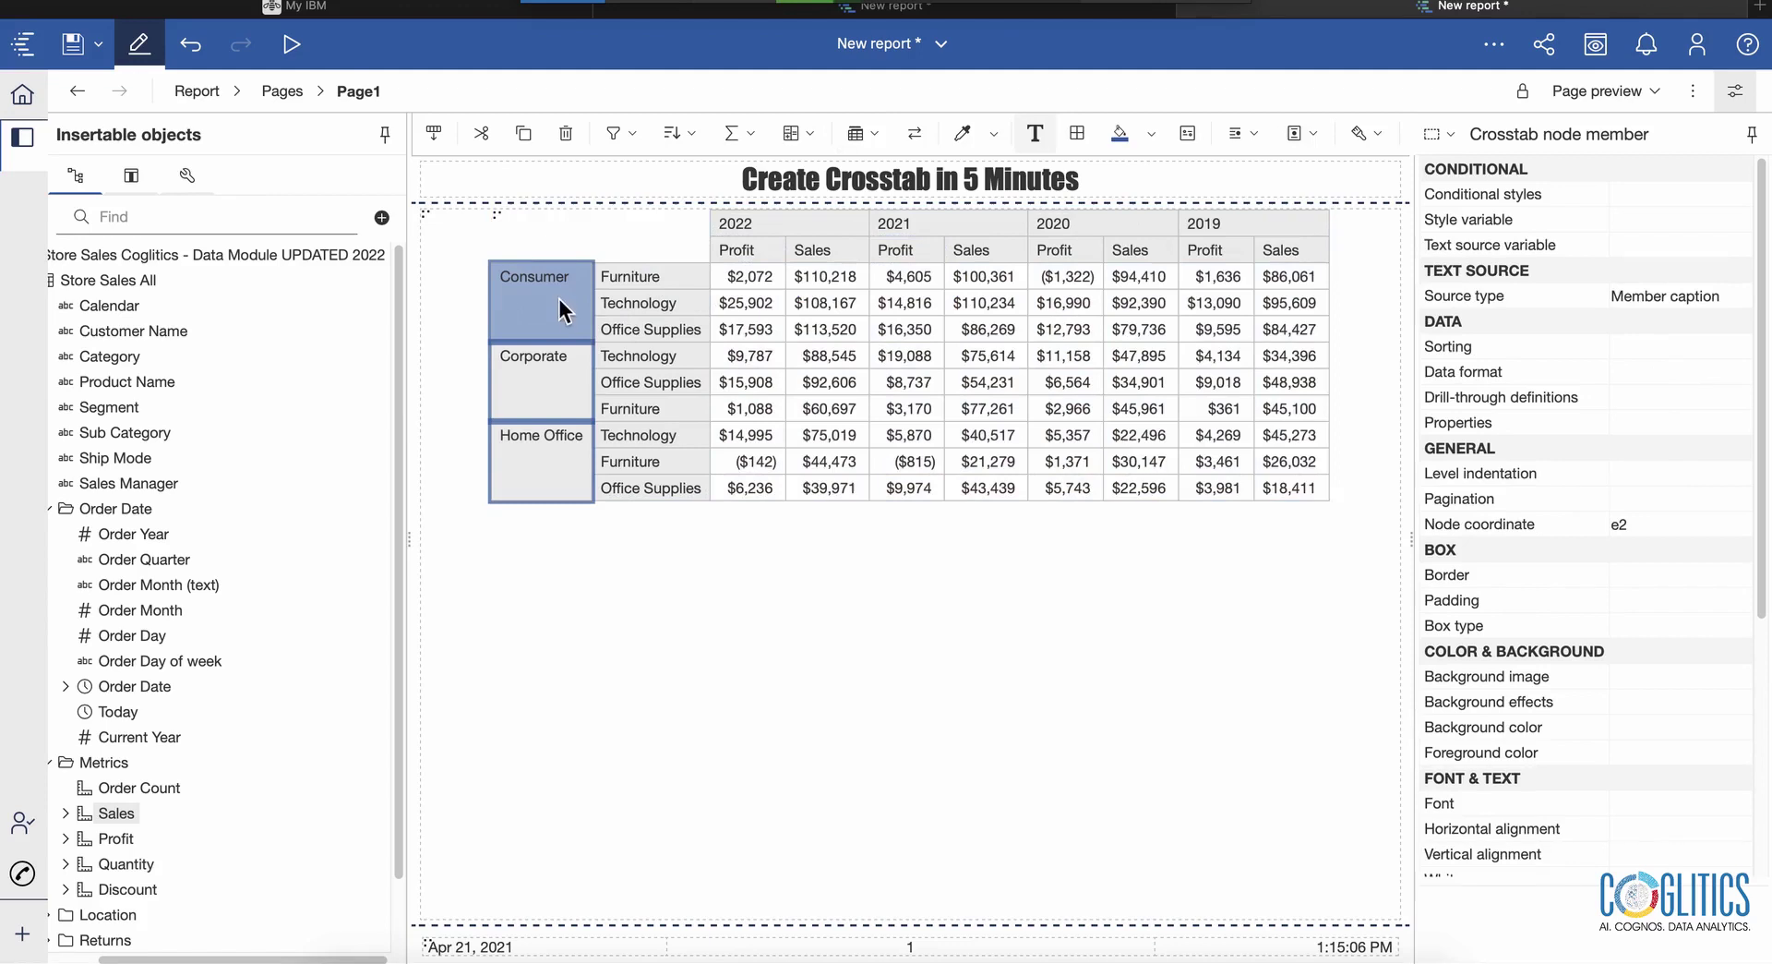
click(666, 276)
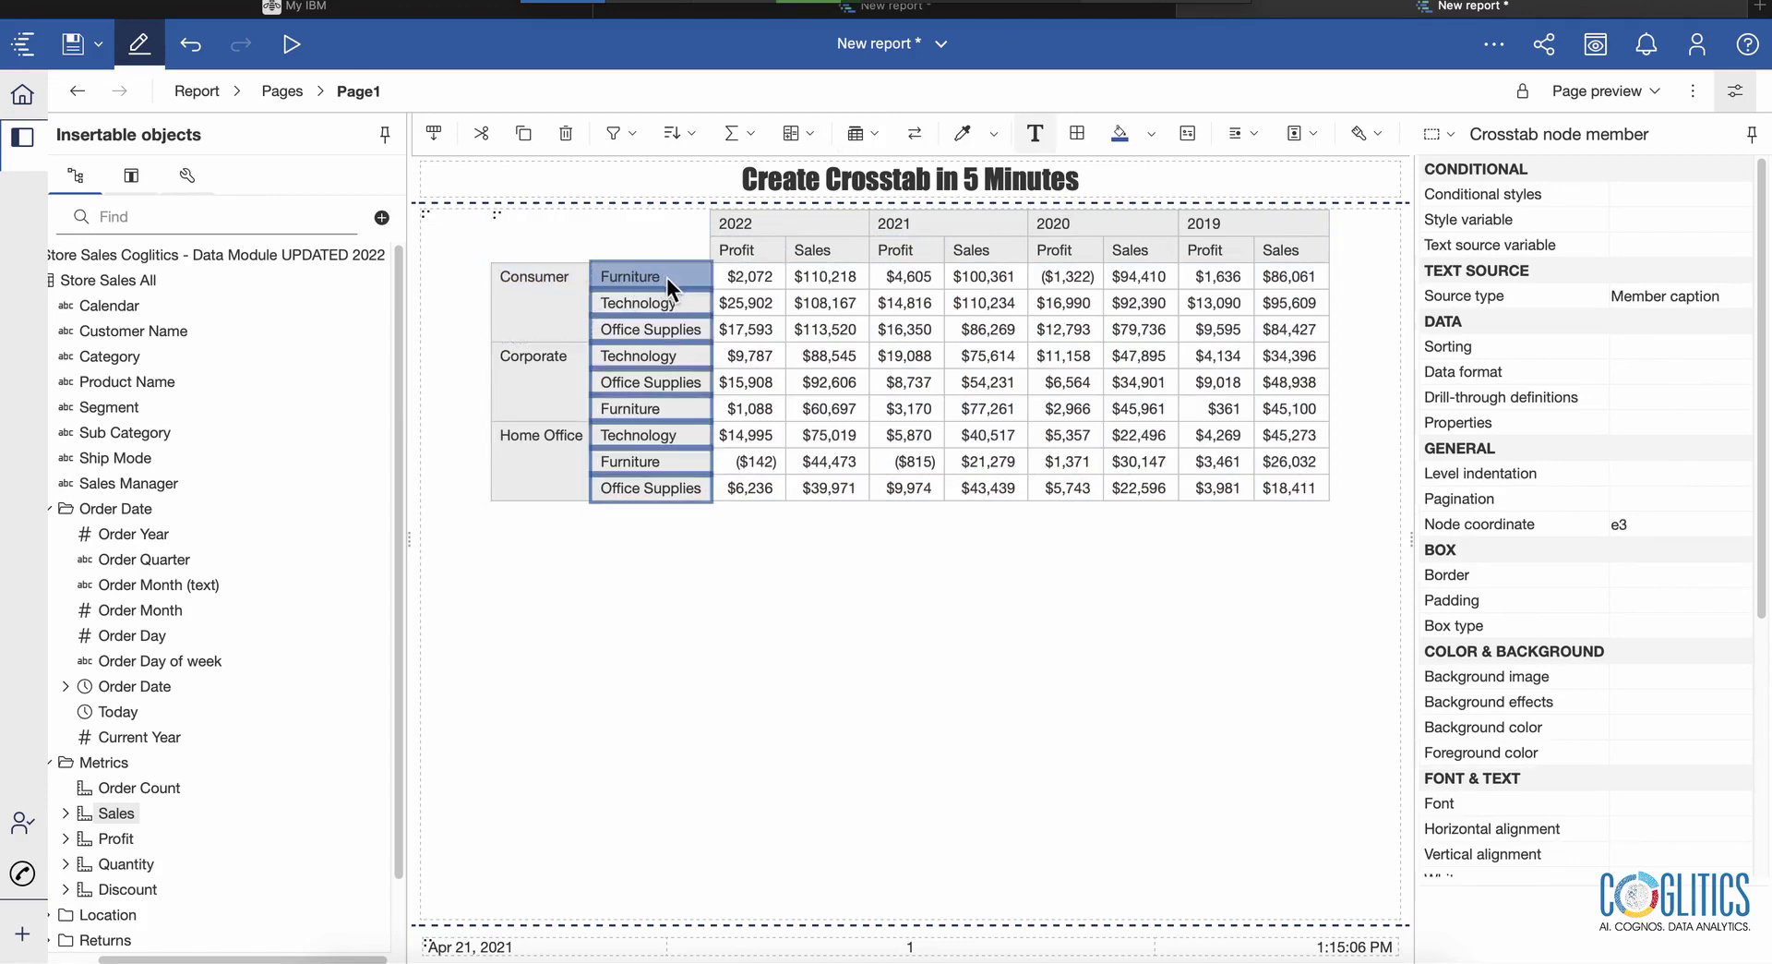
click(758, 138)
click(787, 206)
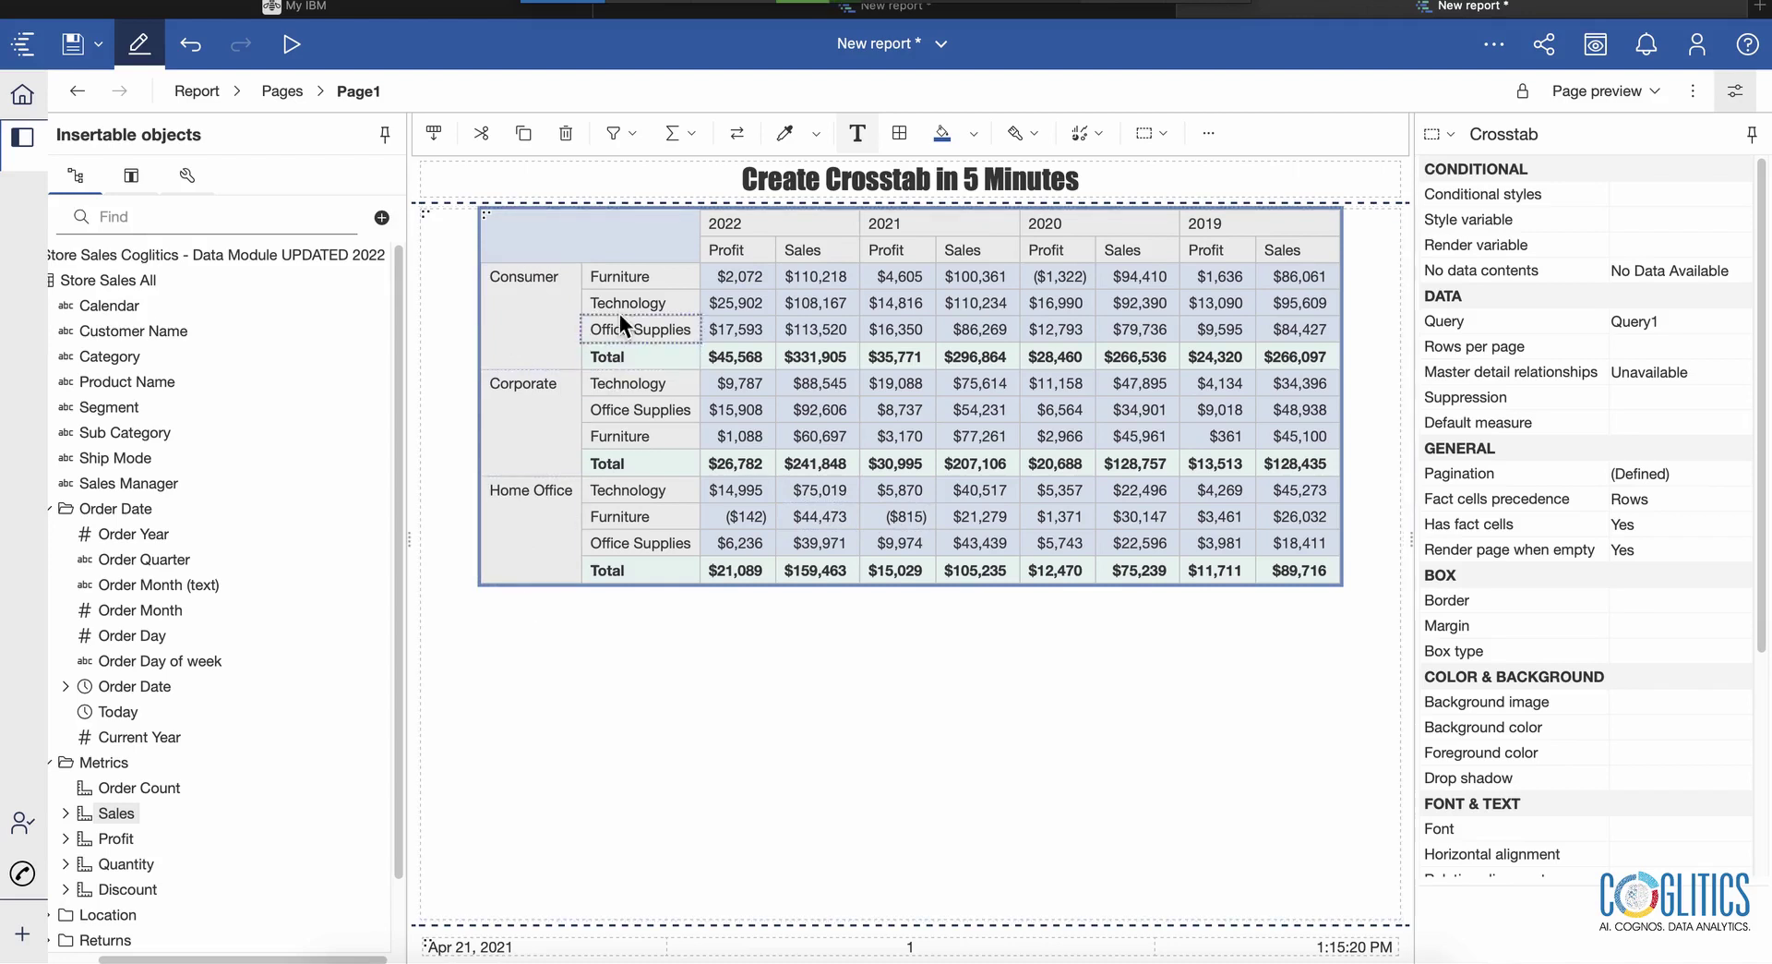
Add a grand Total row summarizing all segments
click(528, 334)
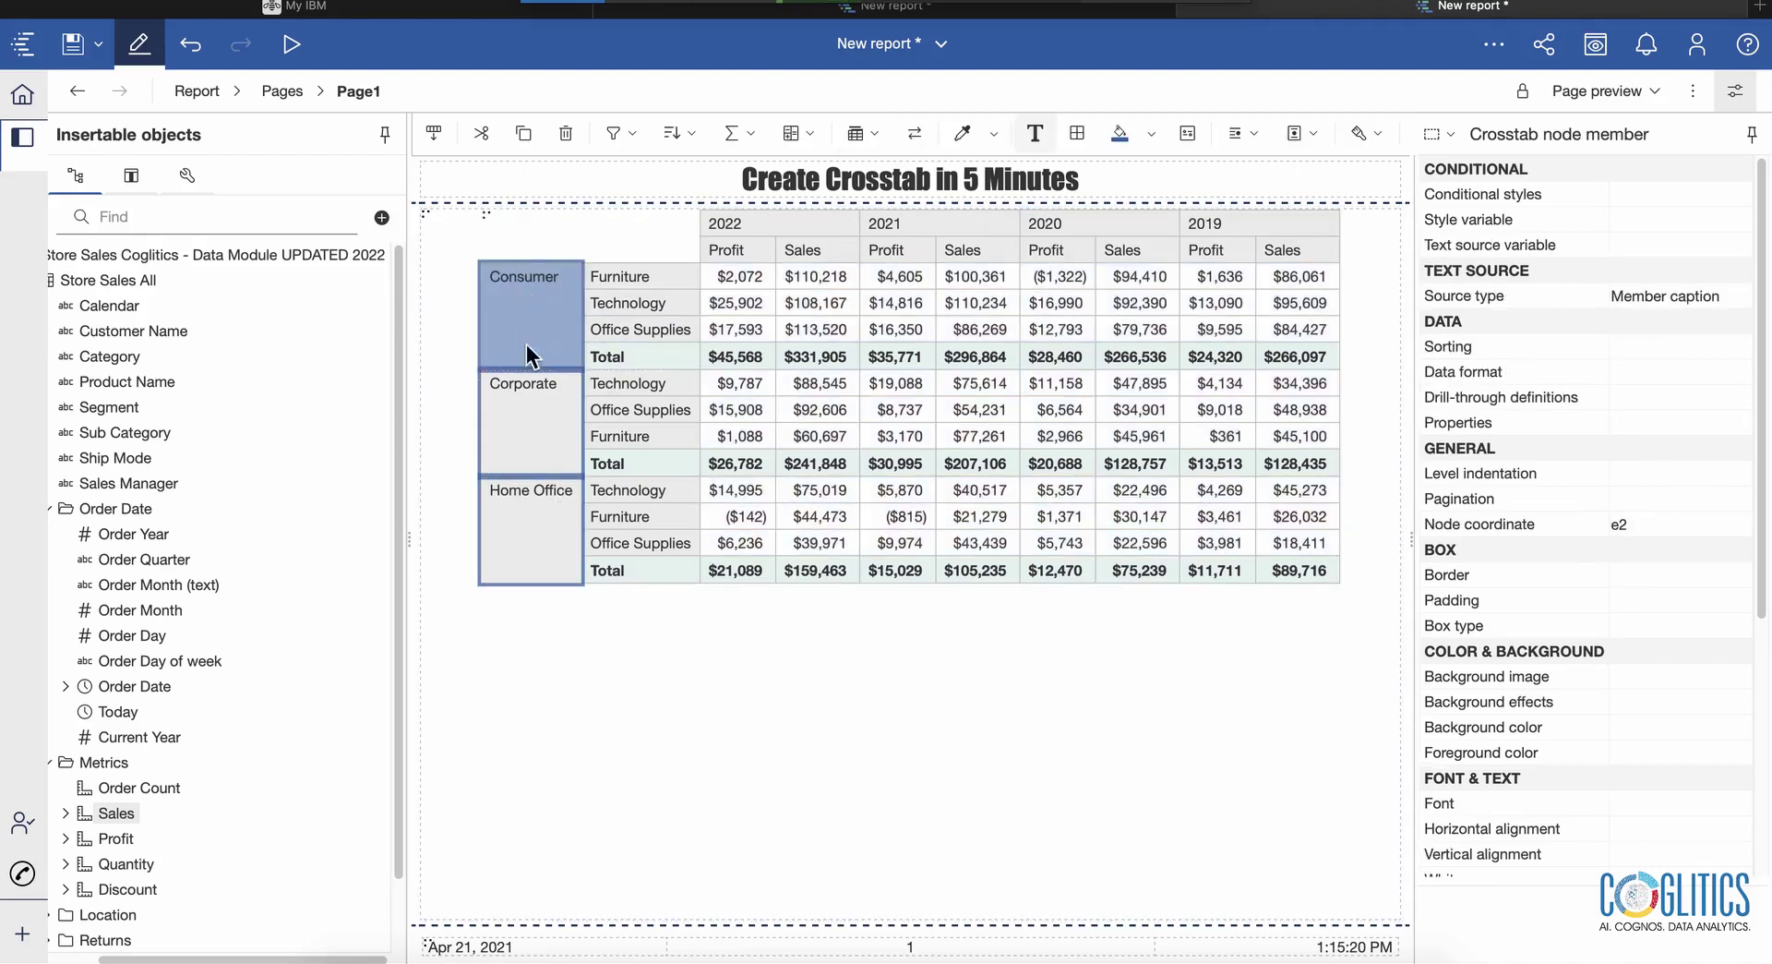
click(738, 133)
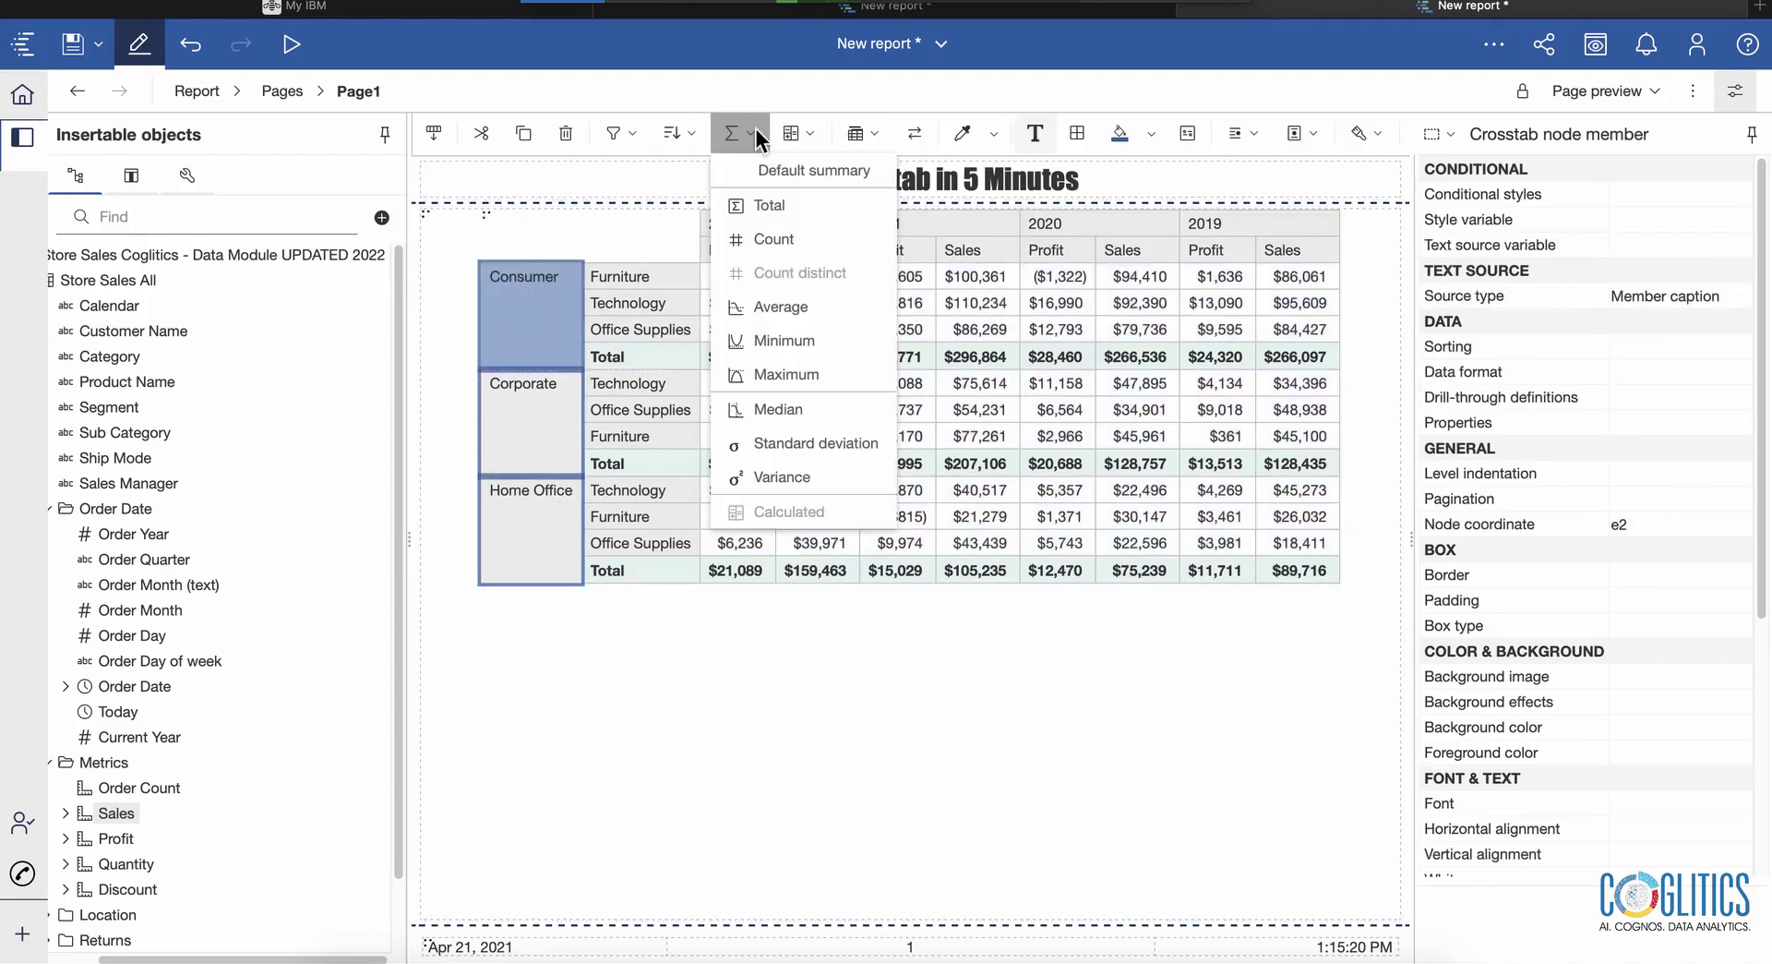
click(781, 208)
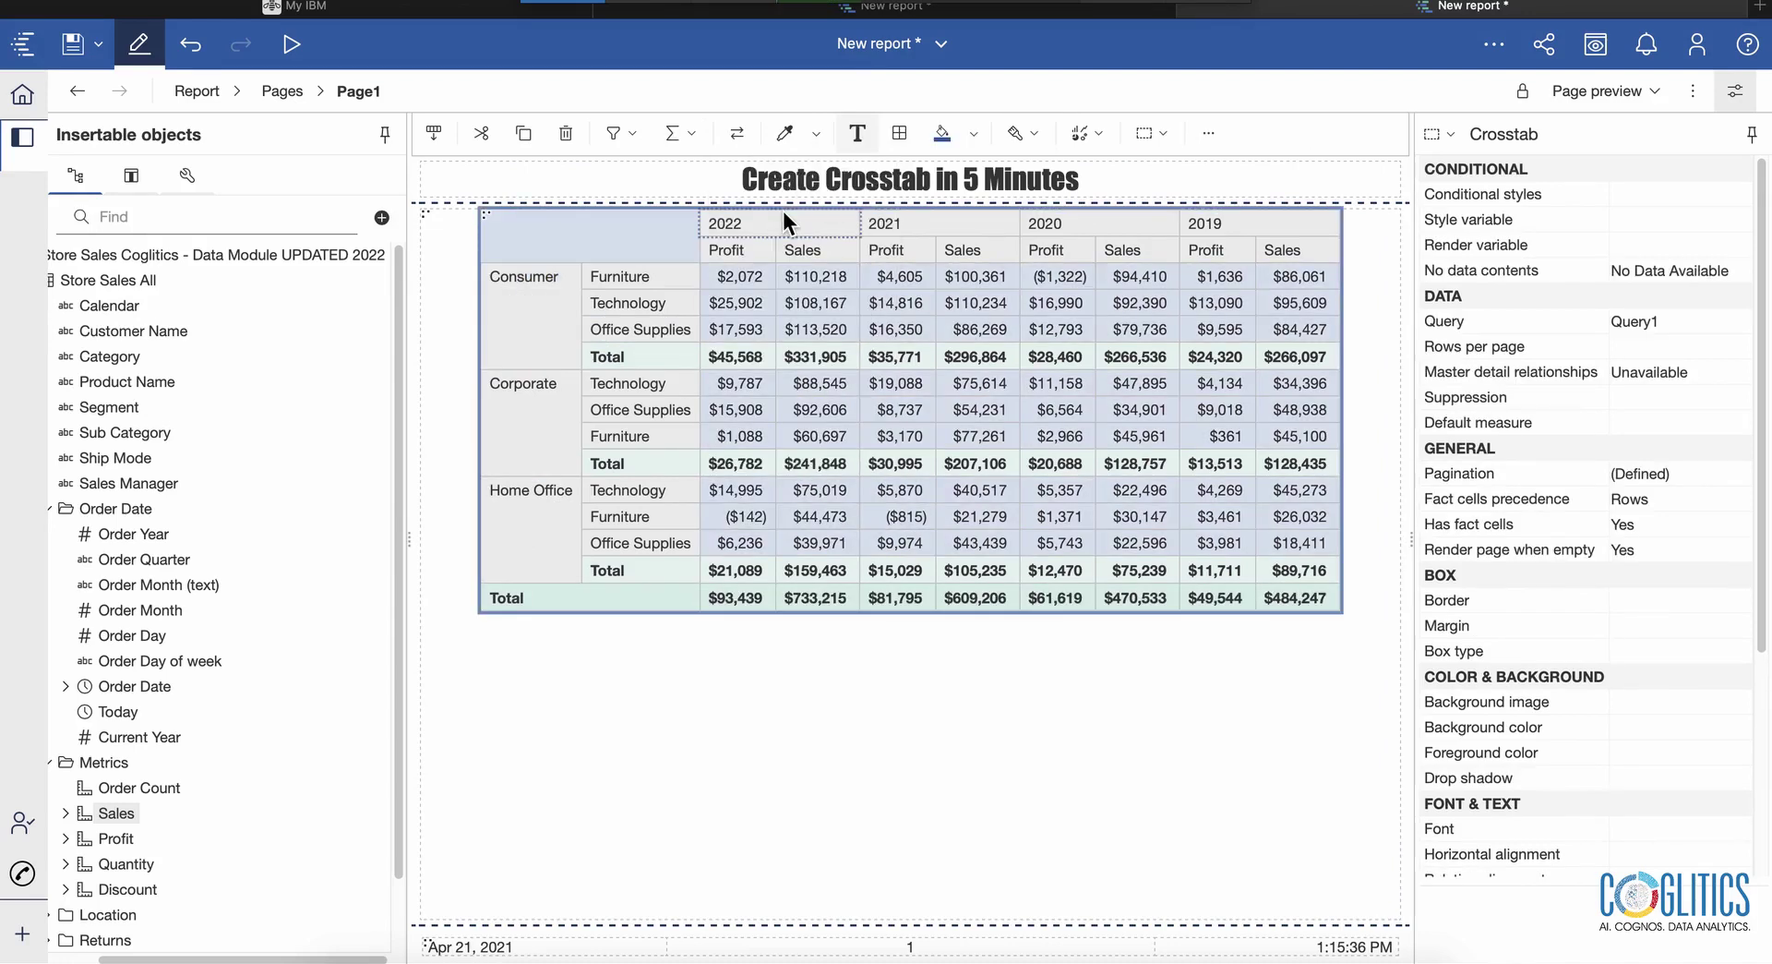
Add a Total column summarizing across all Order Years
click(738, 220)
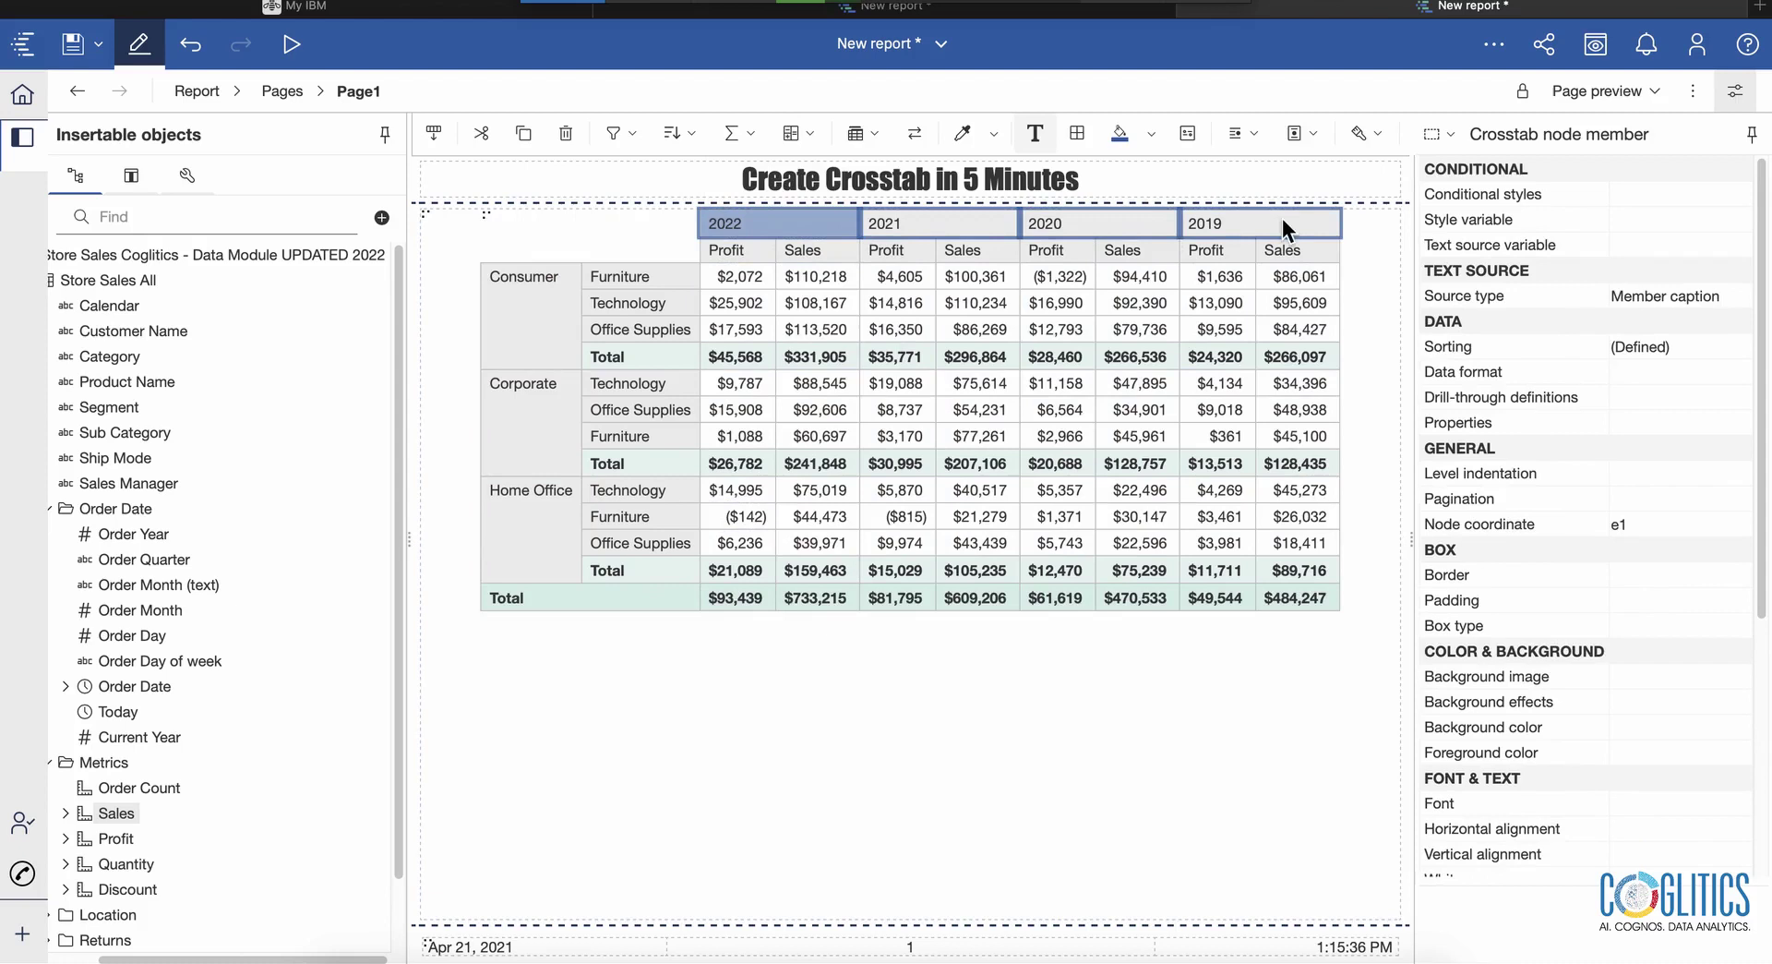
click(751, 143)
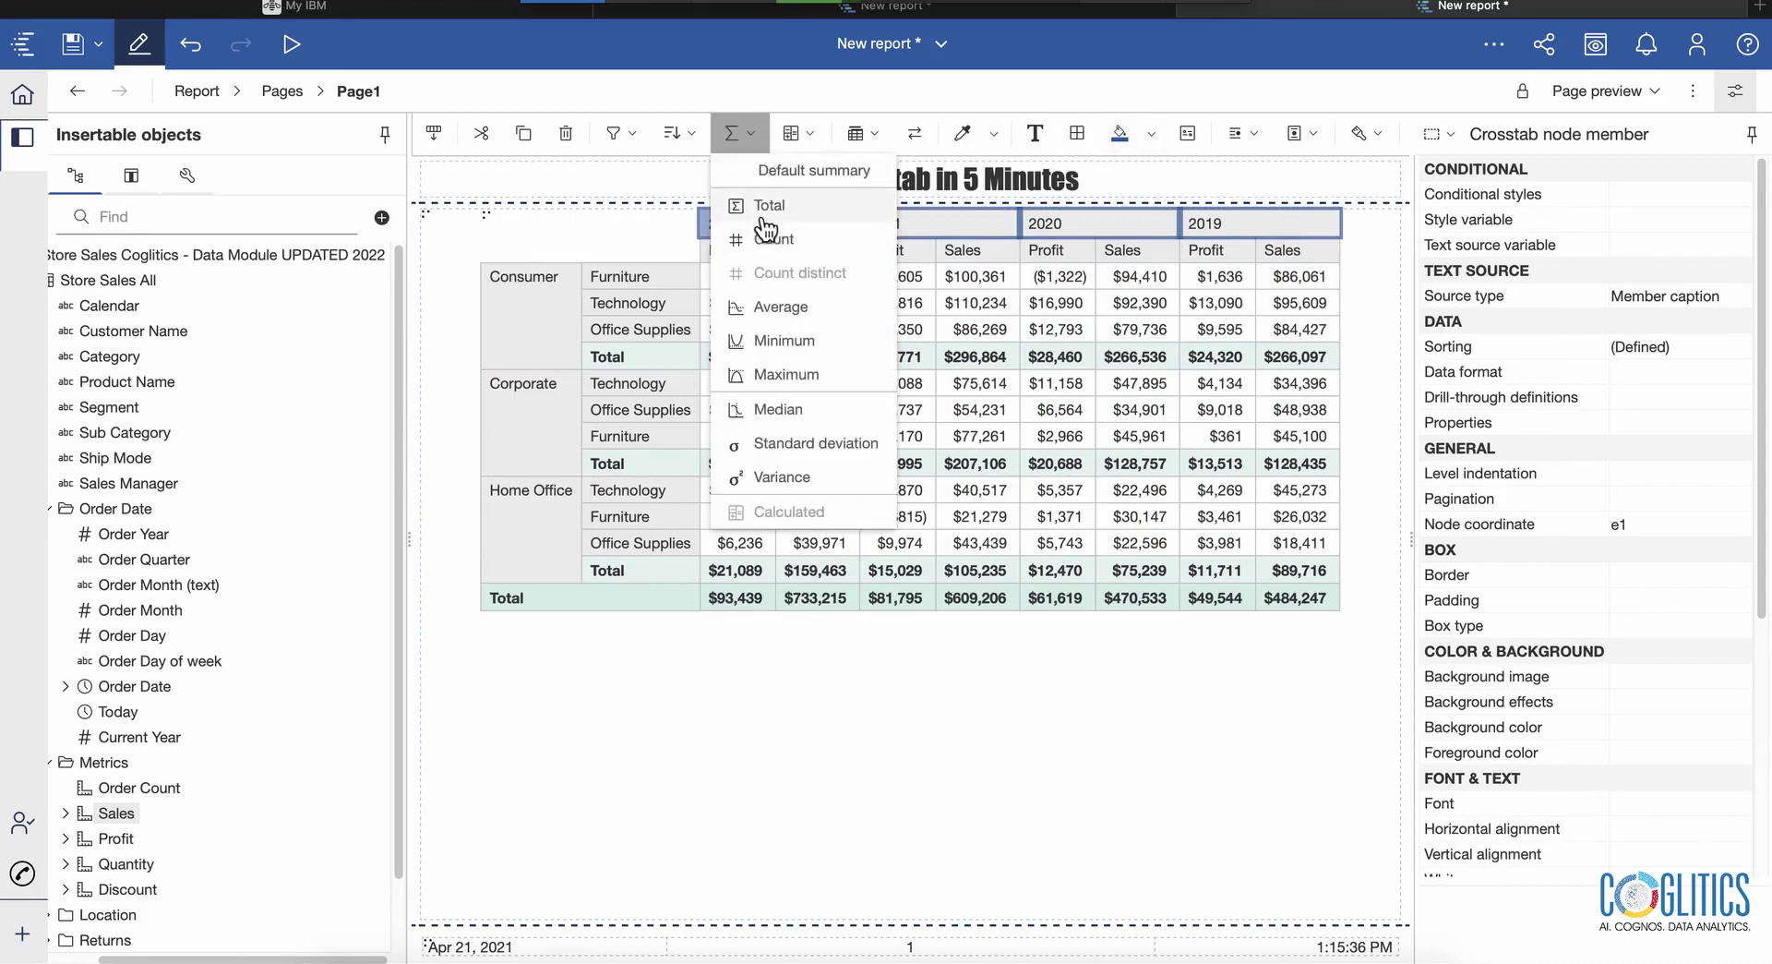
click(768, 212)
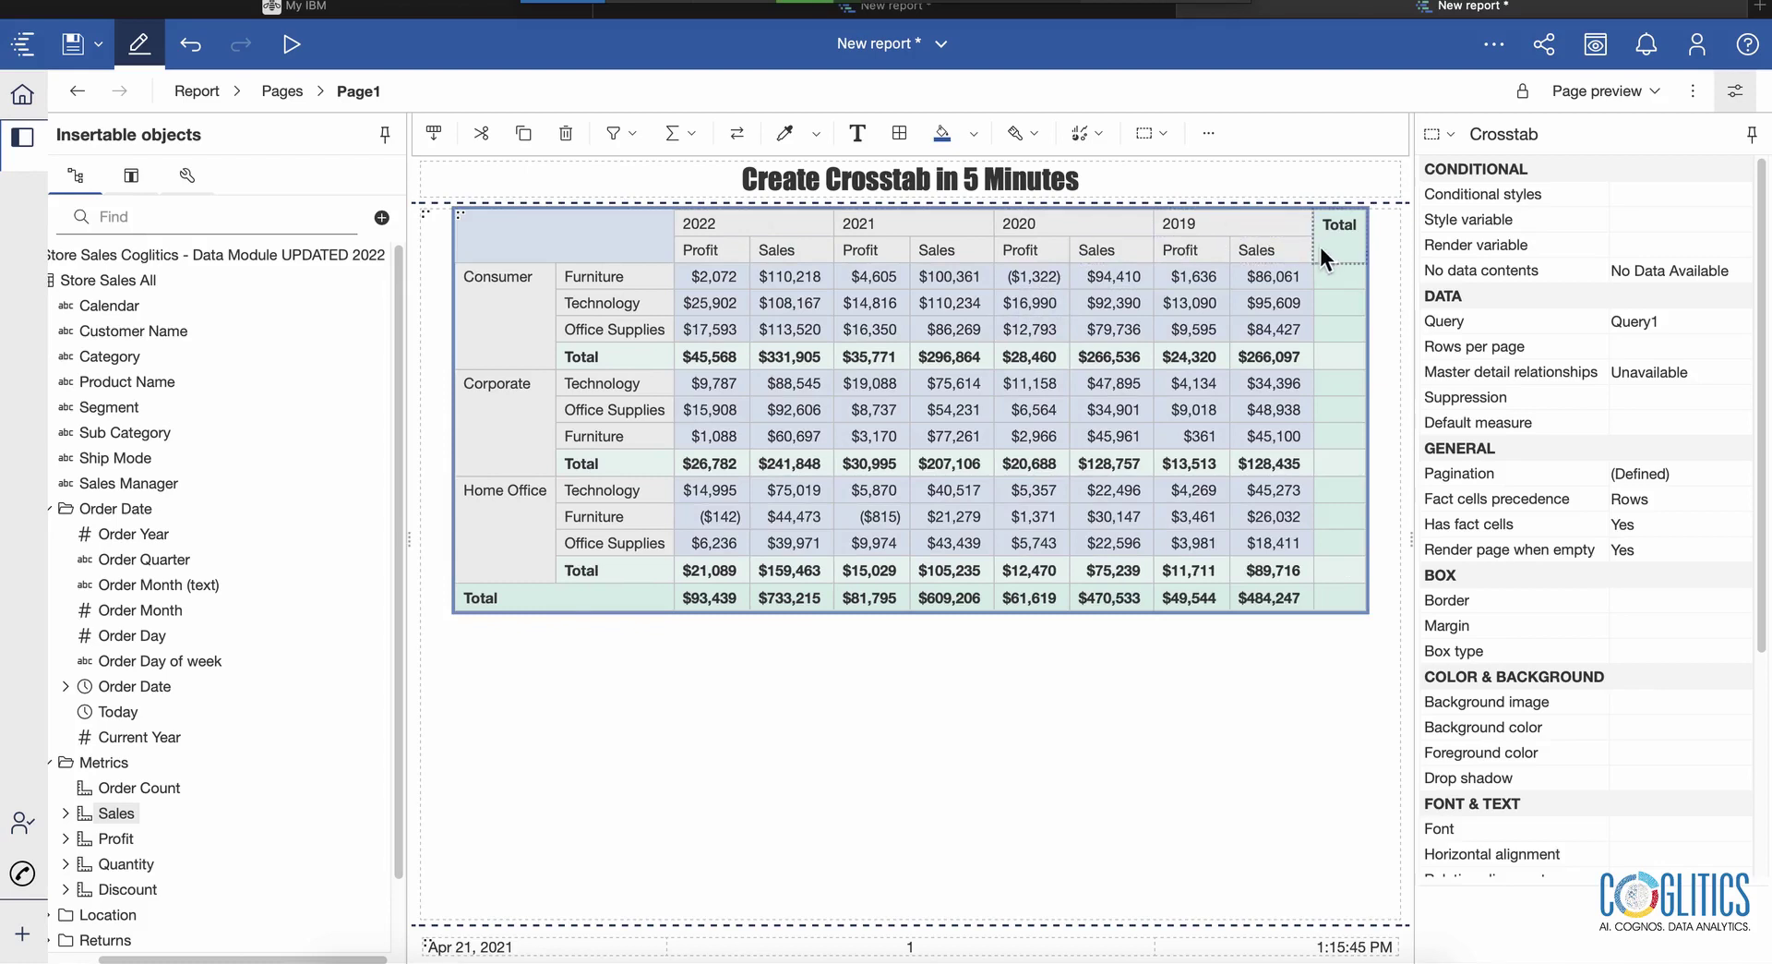
Put Profit and Sales from the query data items into the new Total column
click(144, 178)
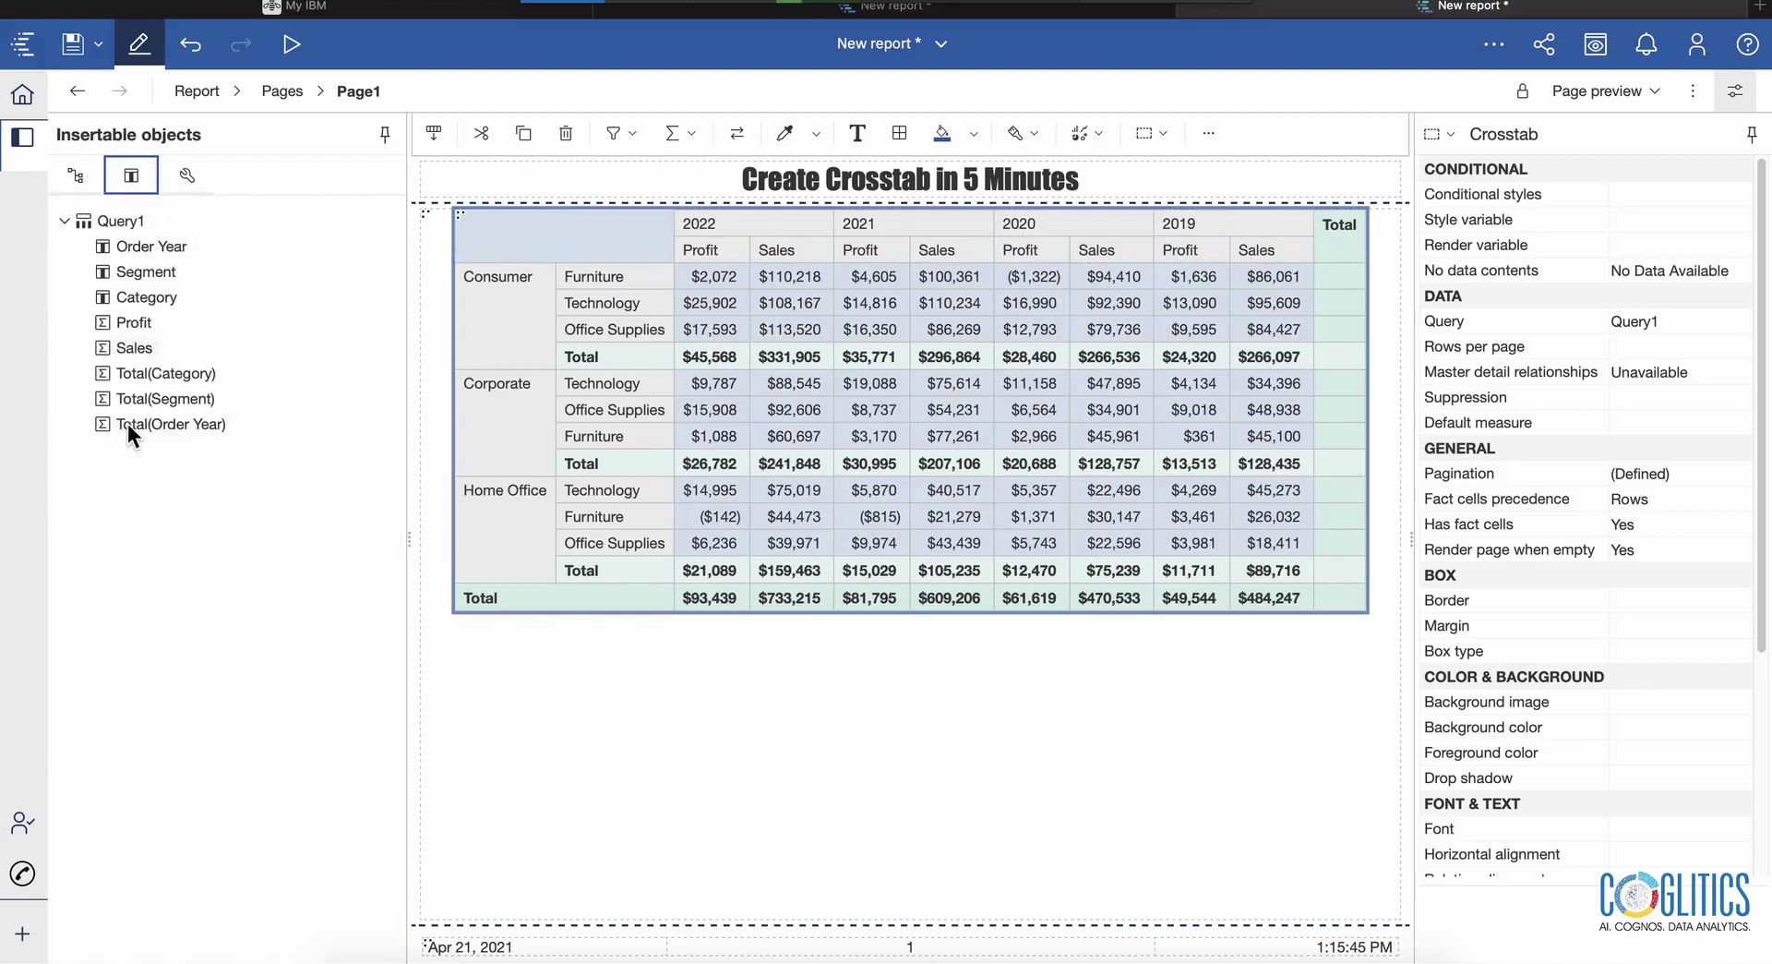
drag(137, 325, 1337, 253)
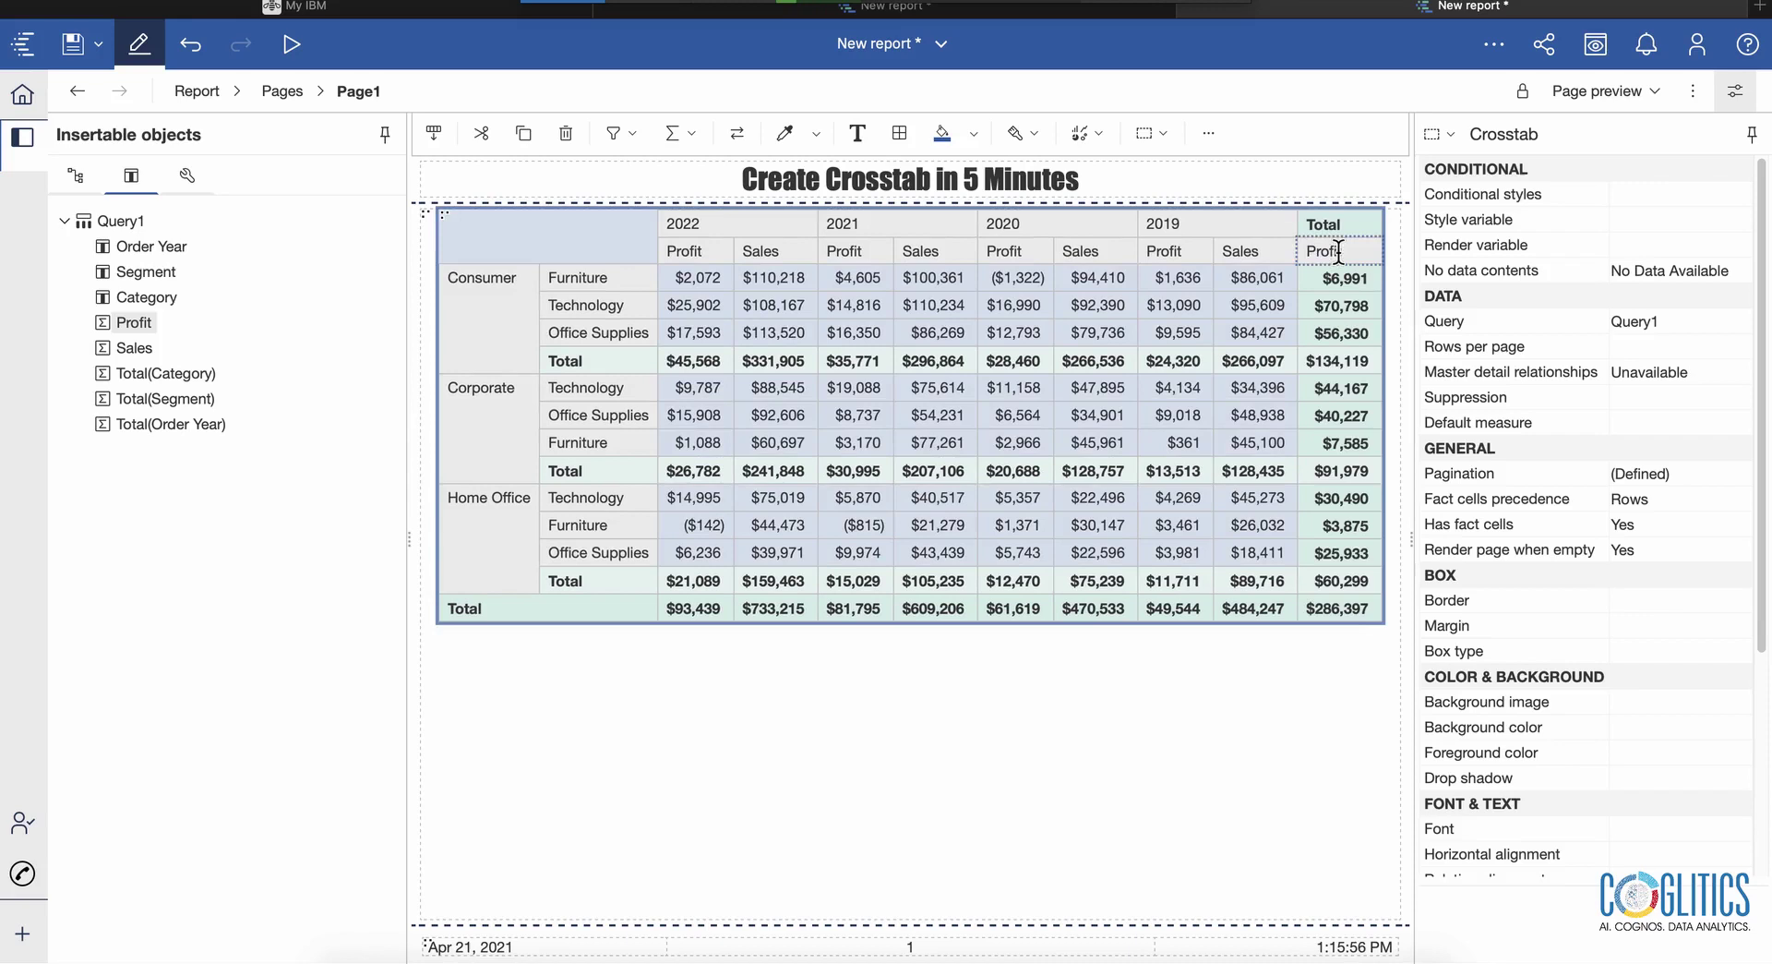
click(694, 277)
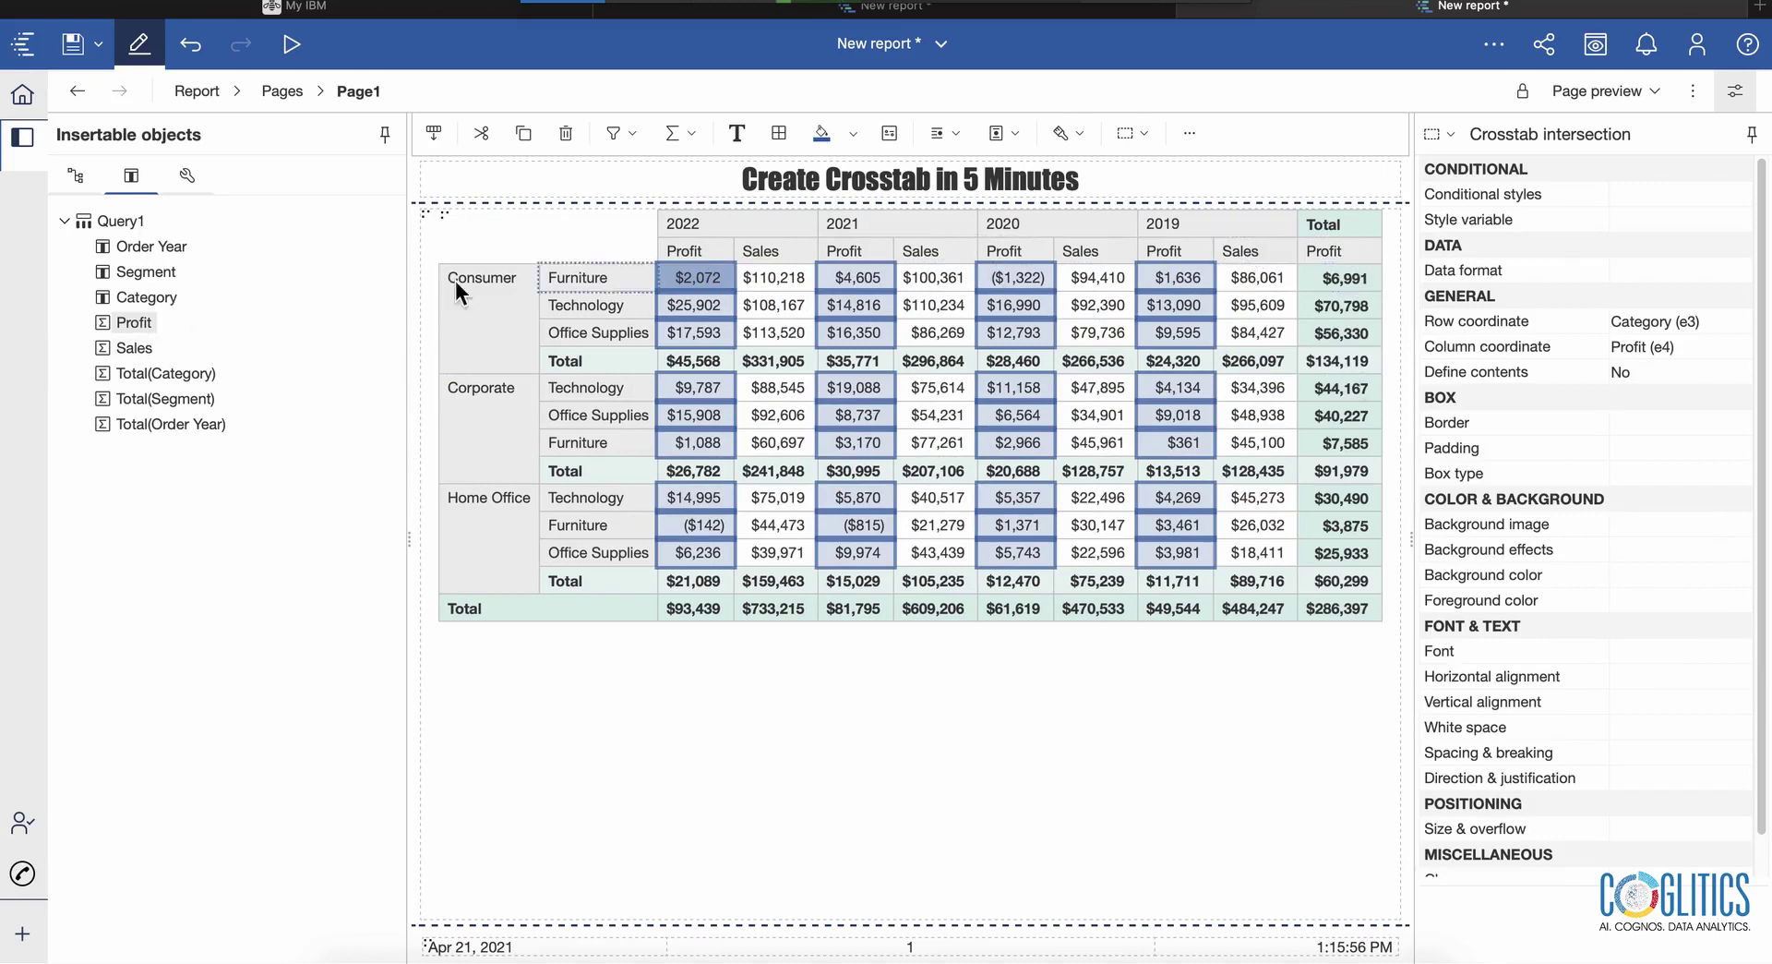
drag(137, 347, 1368, 251)
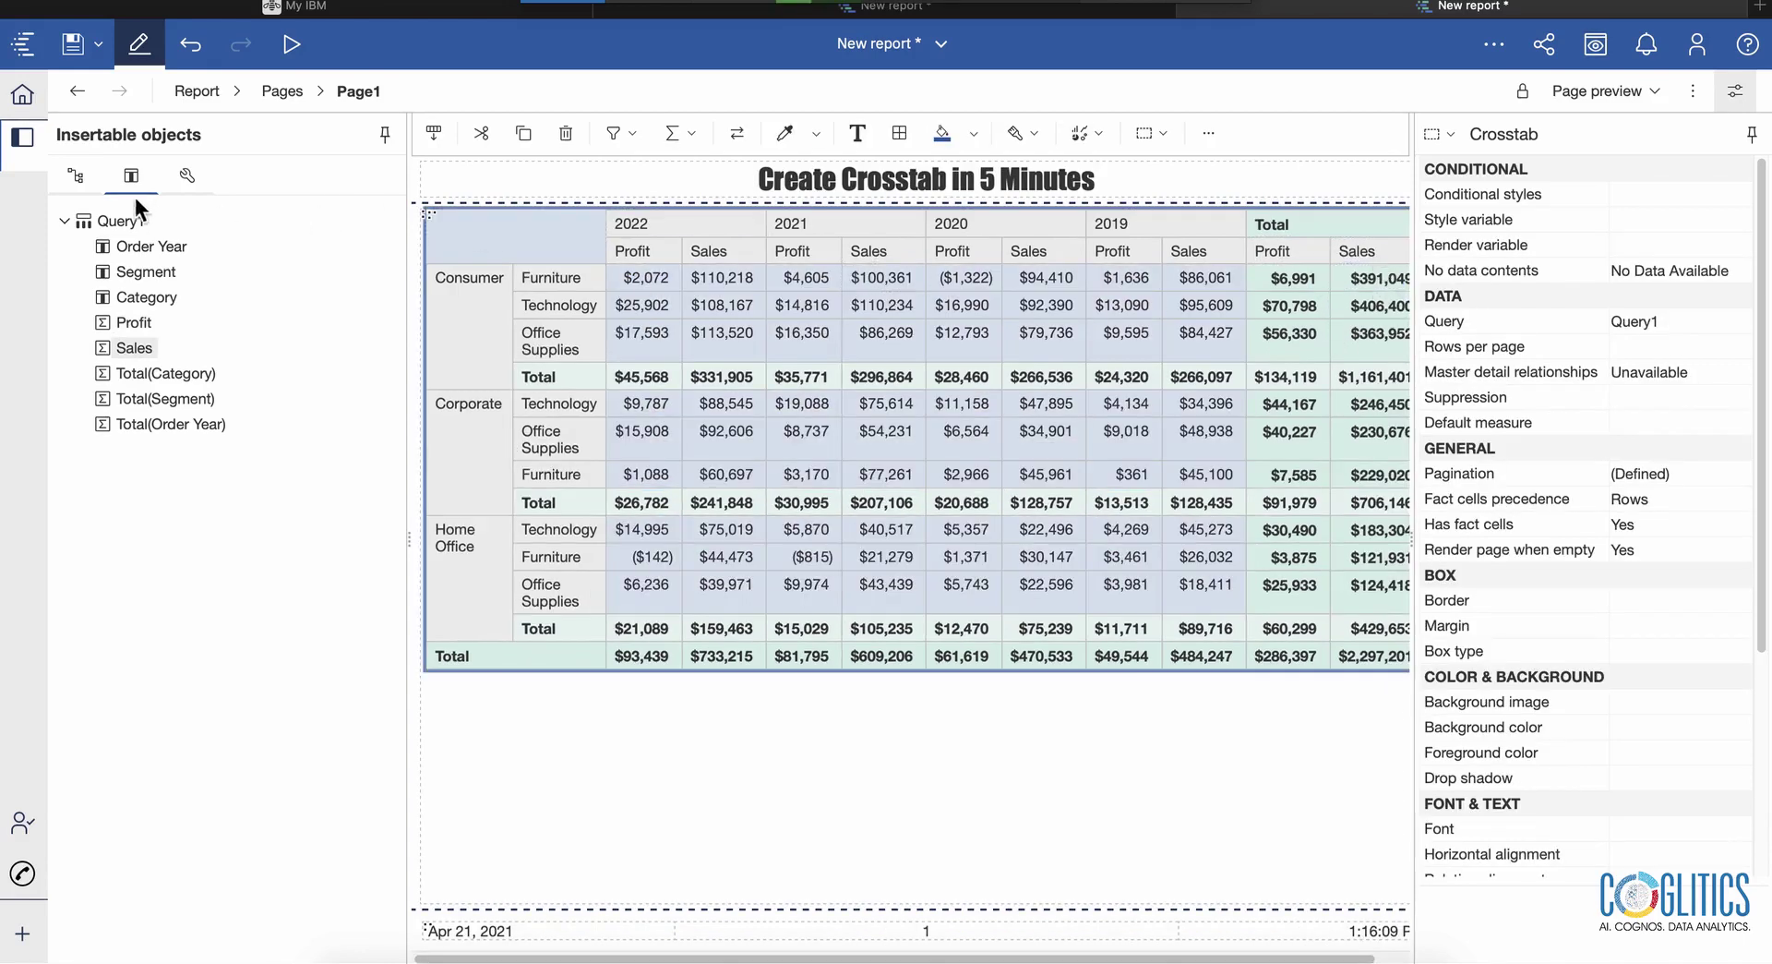
click(22, 137)
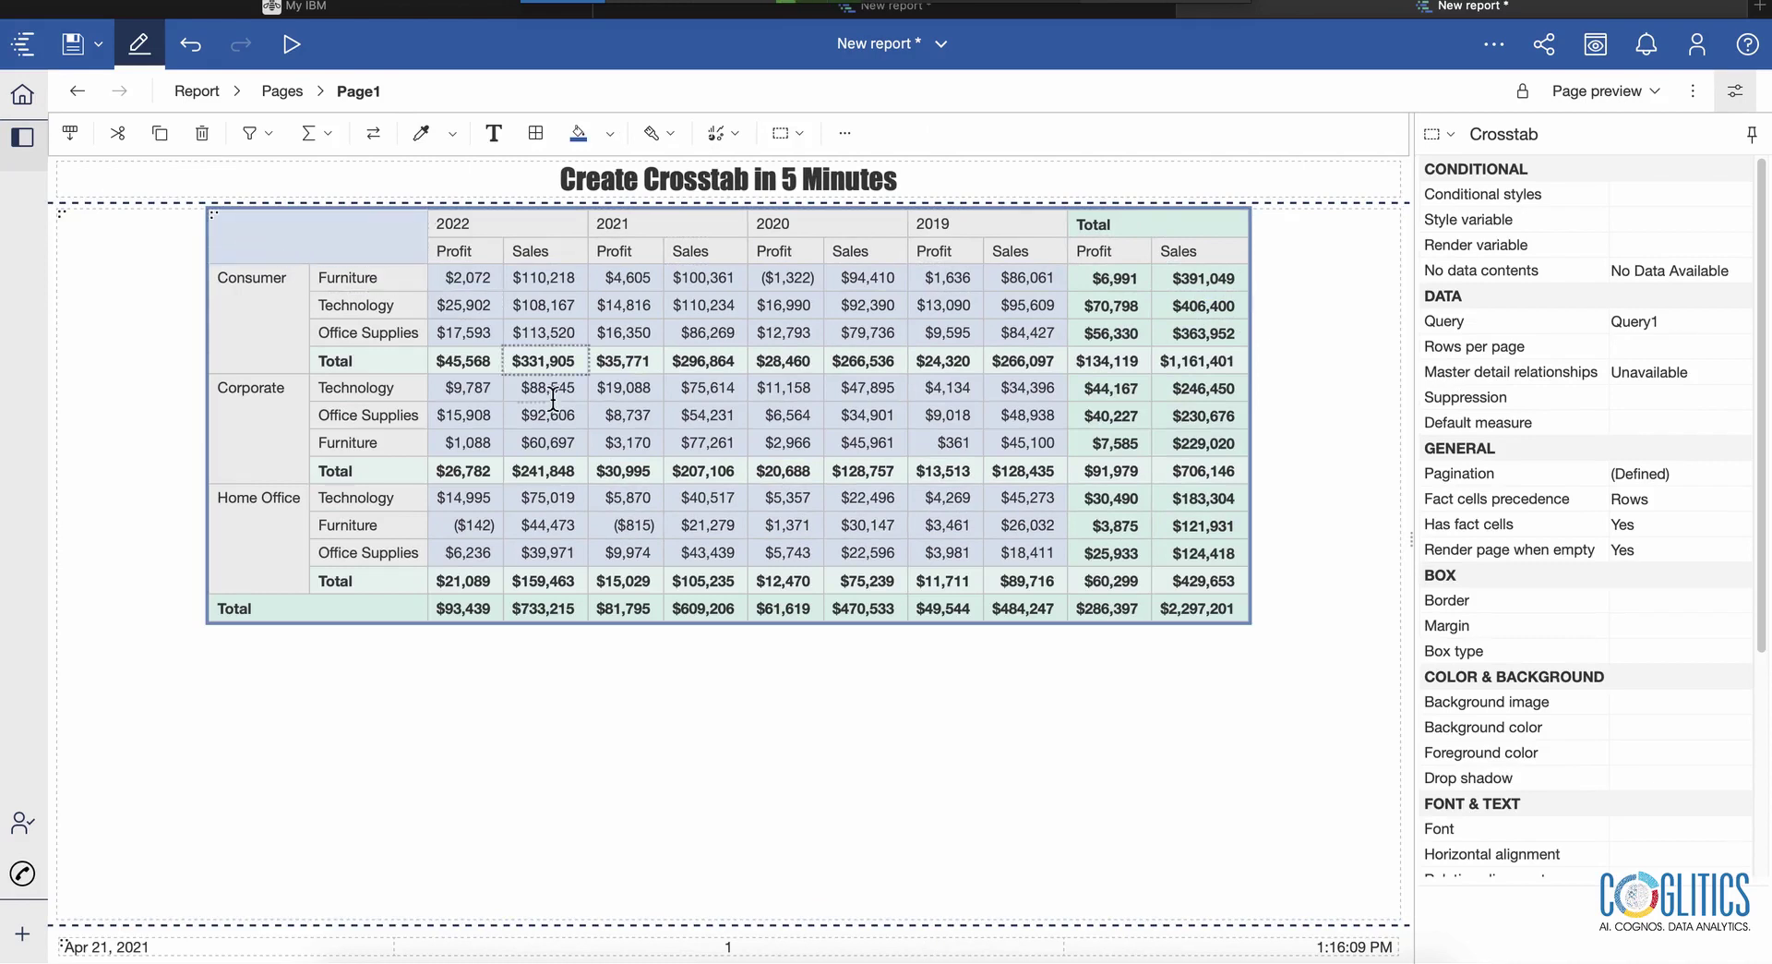
click(827, 727)
click(906, 46)
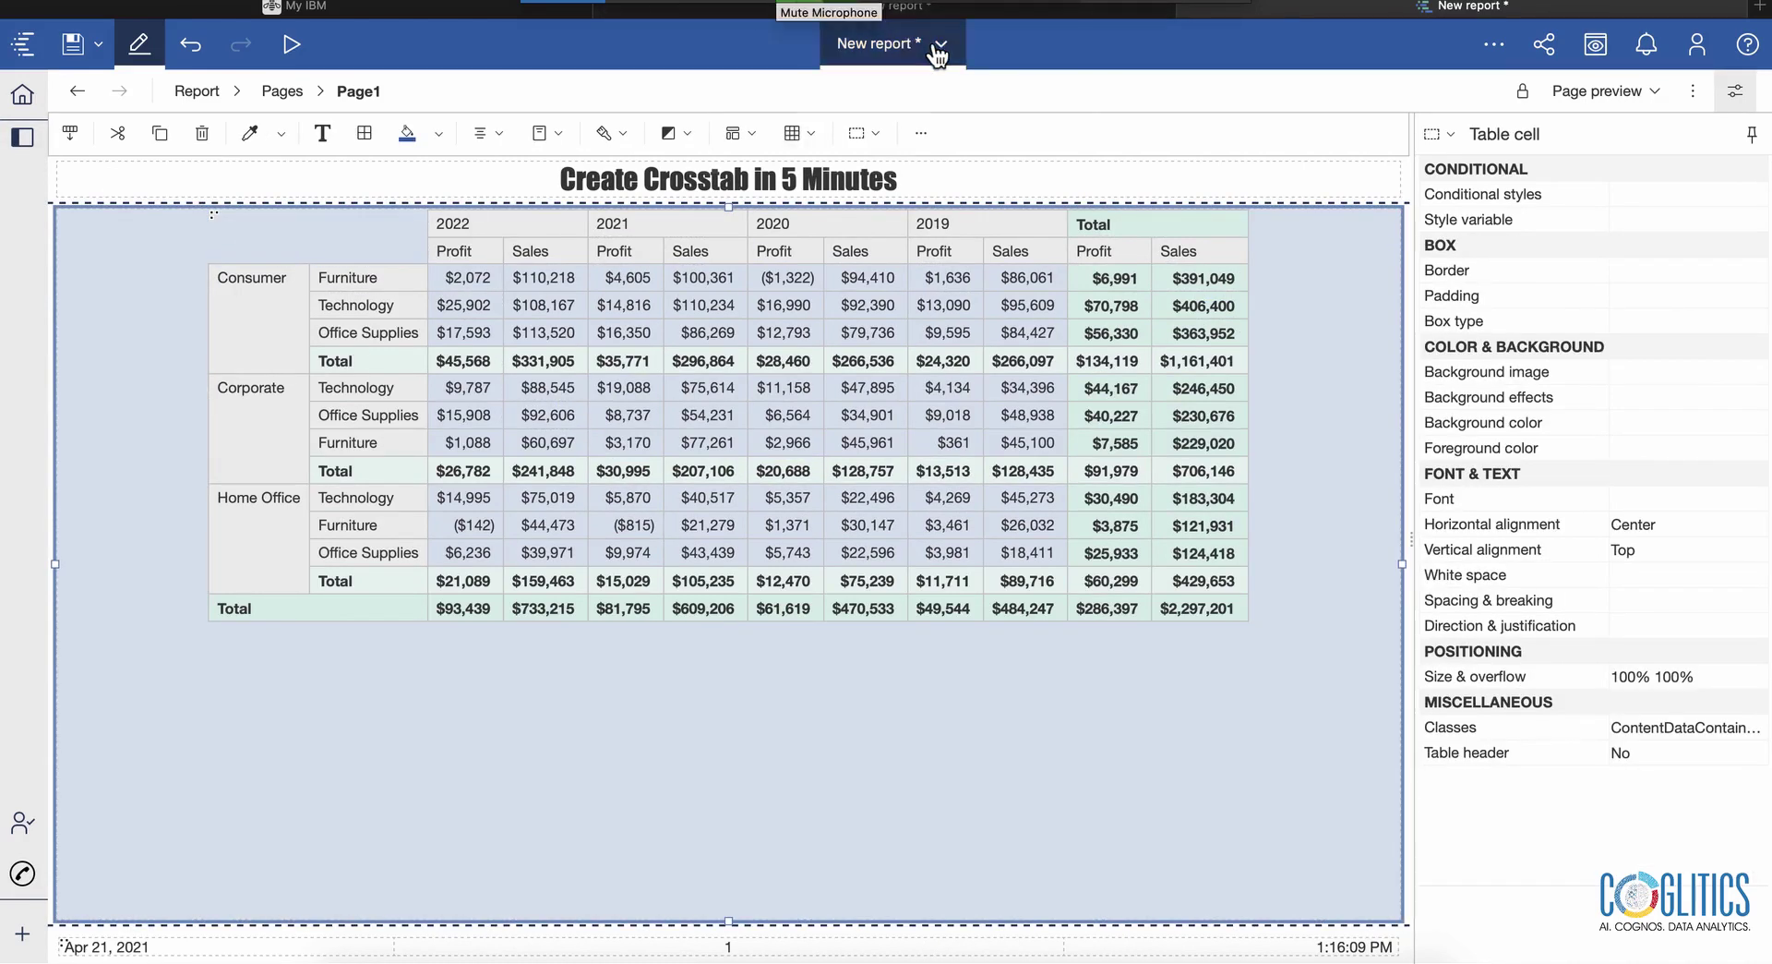
click(874, 96)
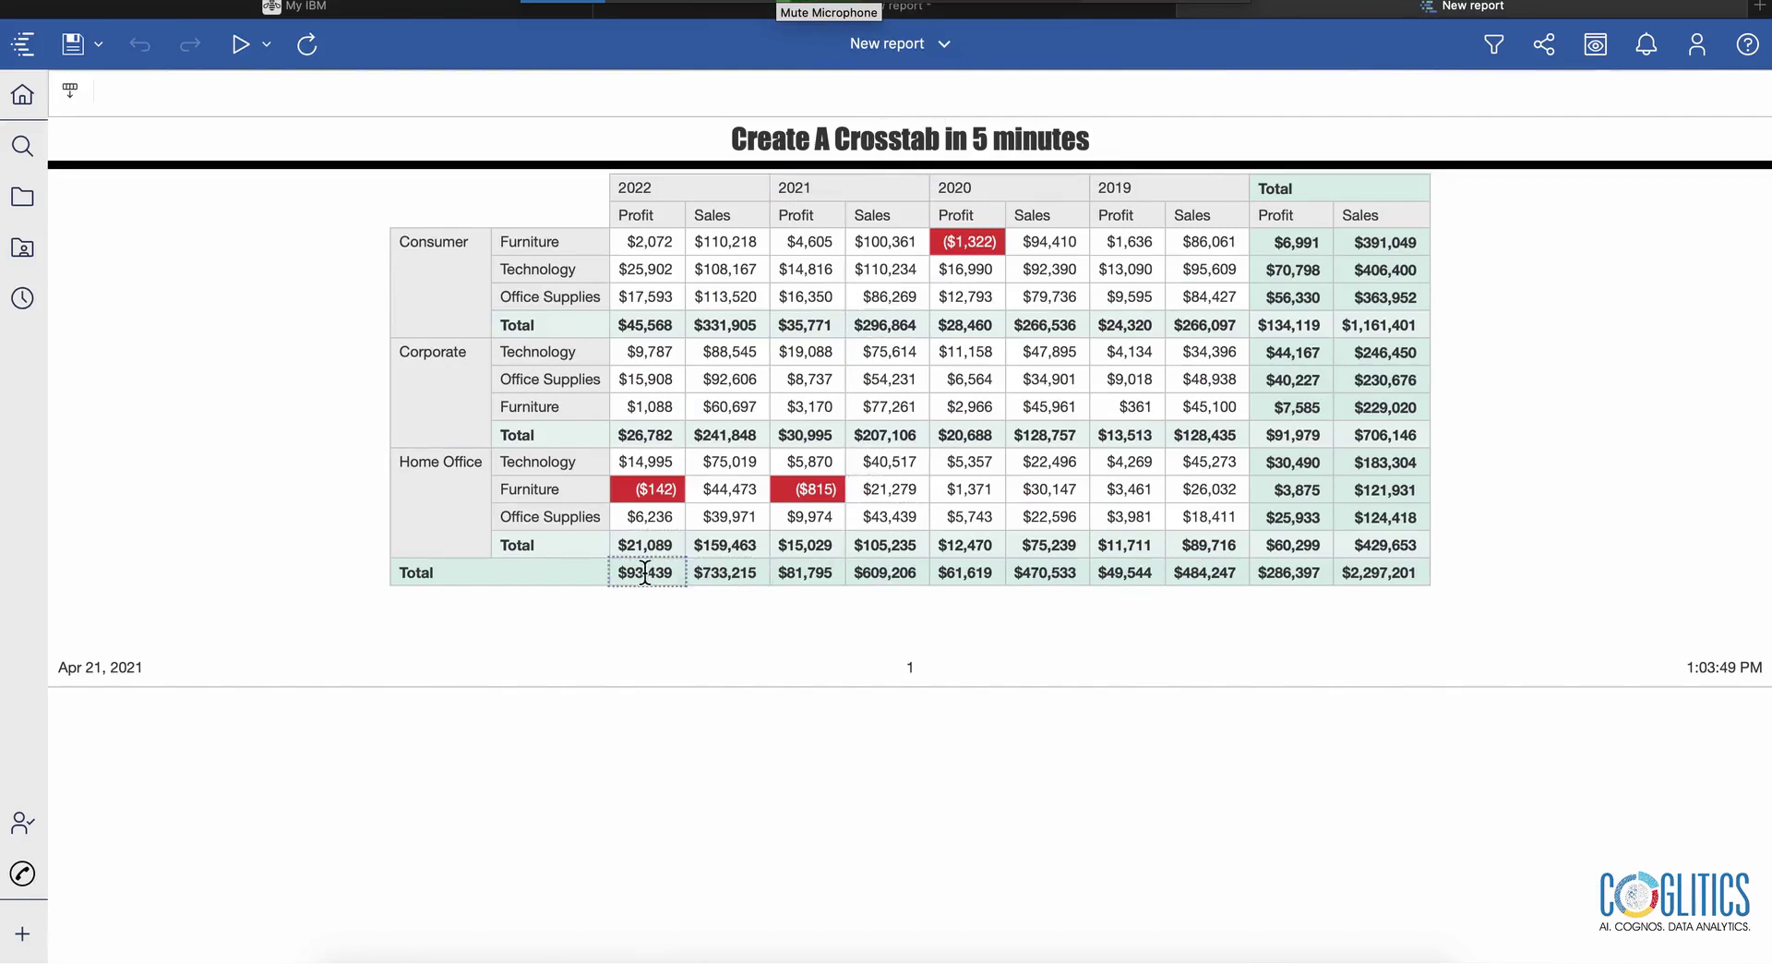
click(939, 46)
click(813, 145)
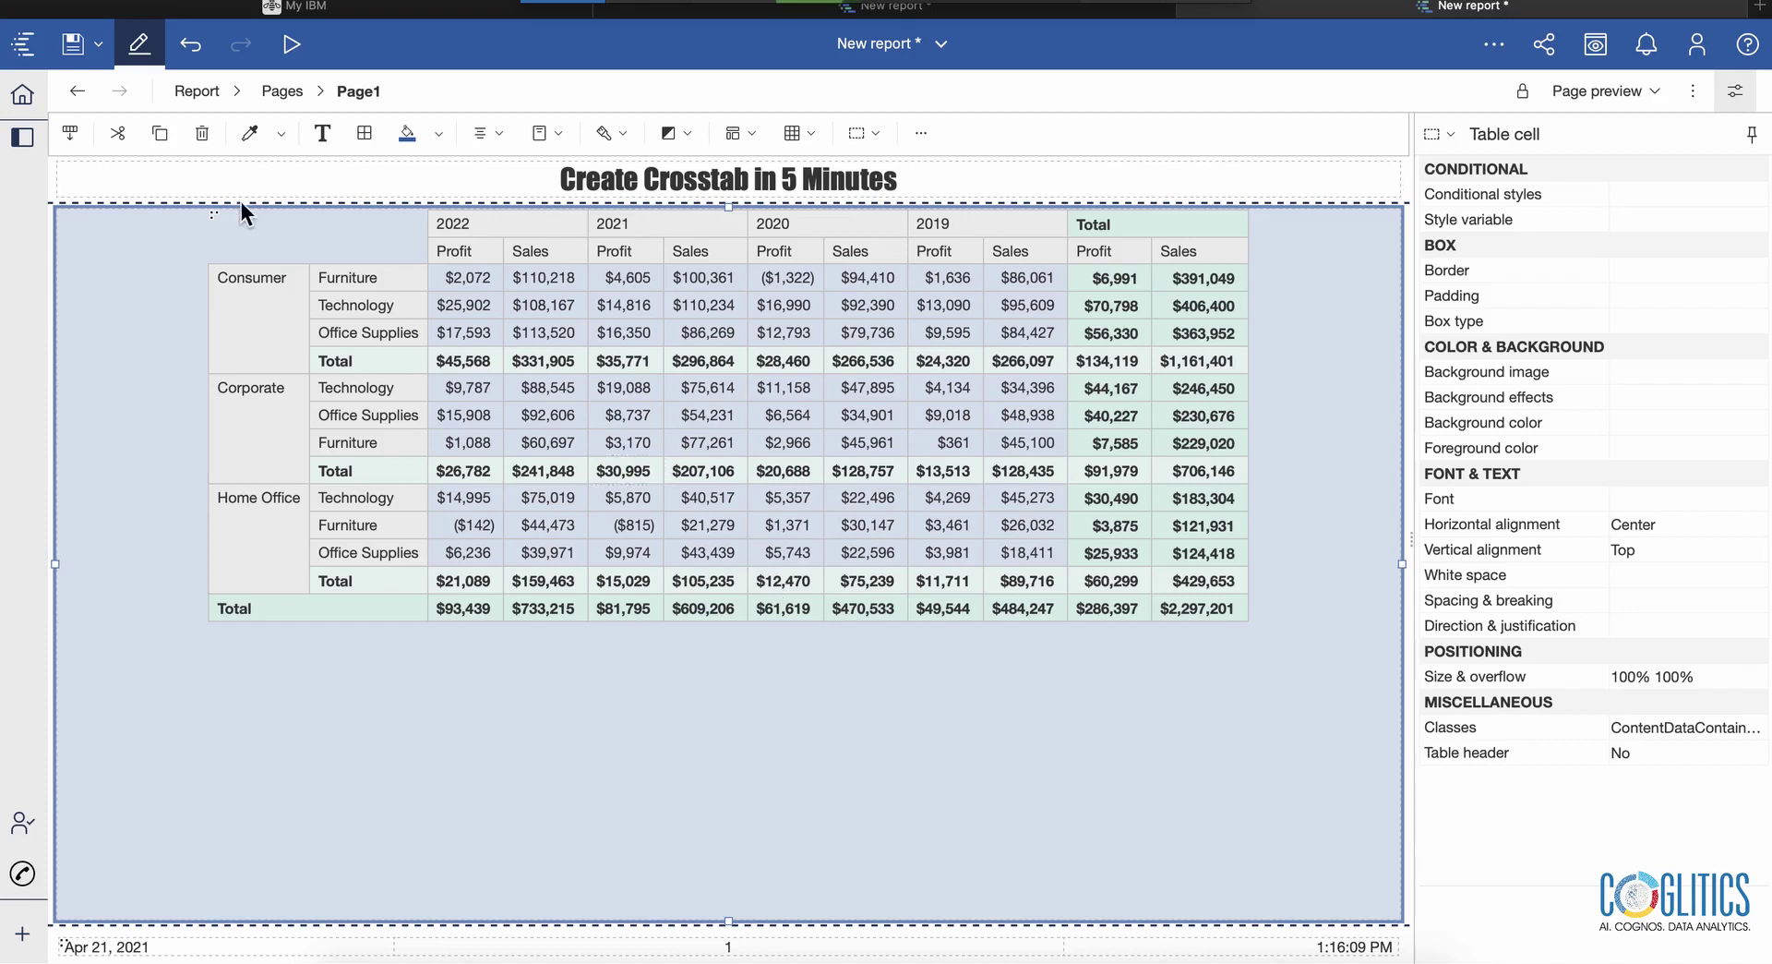
click(215, 213)
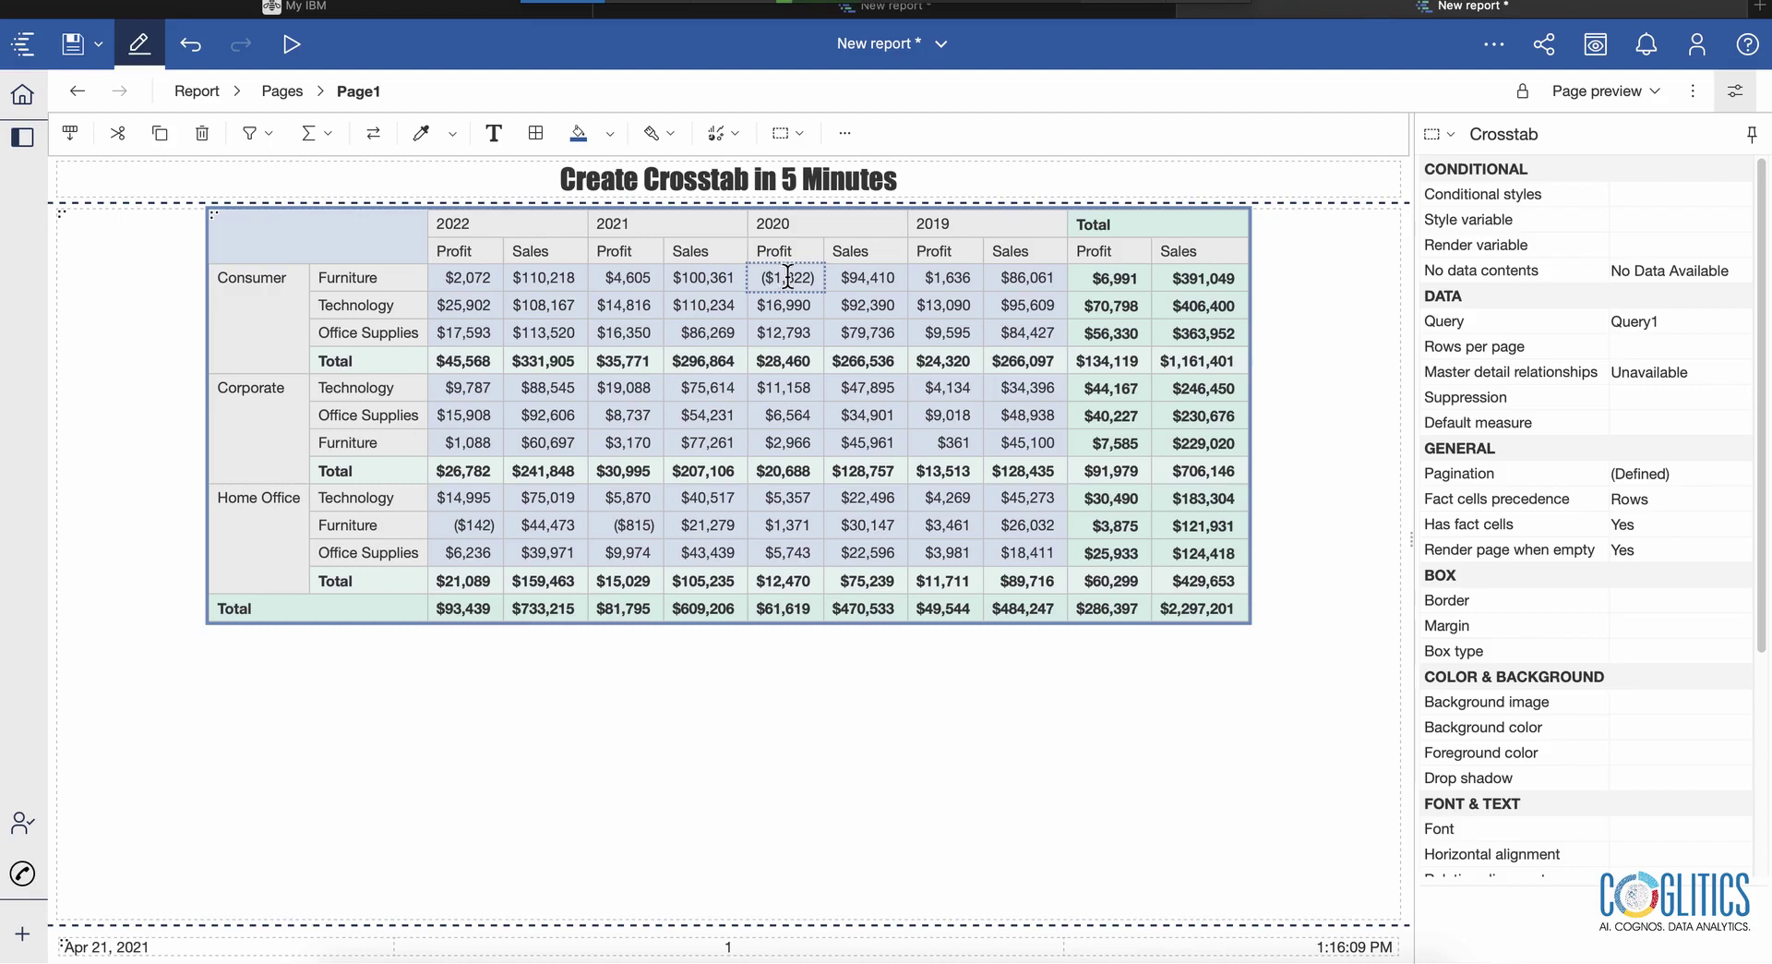
Give the page header's title bar a solid 6 pt black bottom border
click(538, 498)
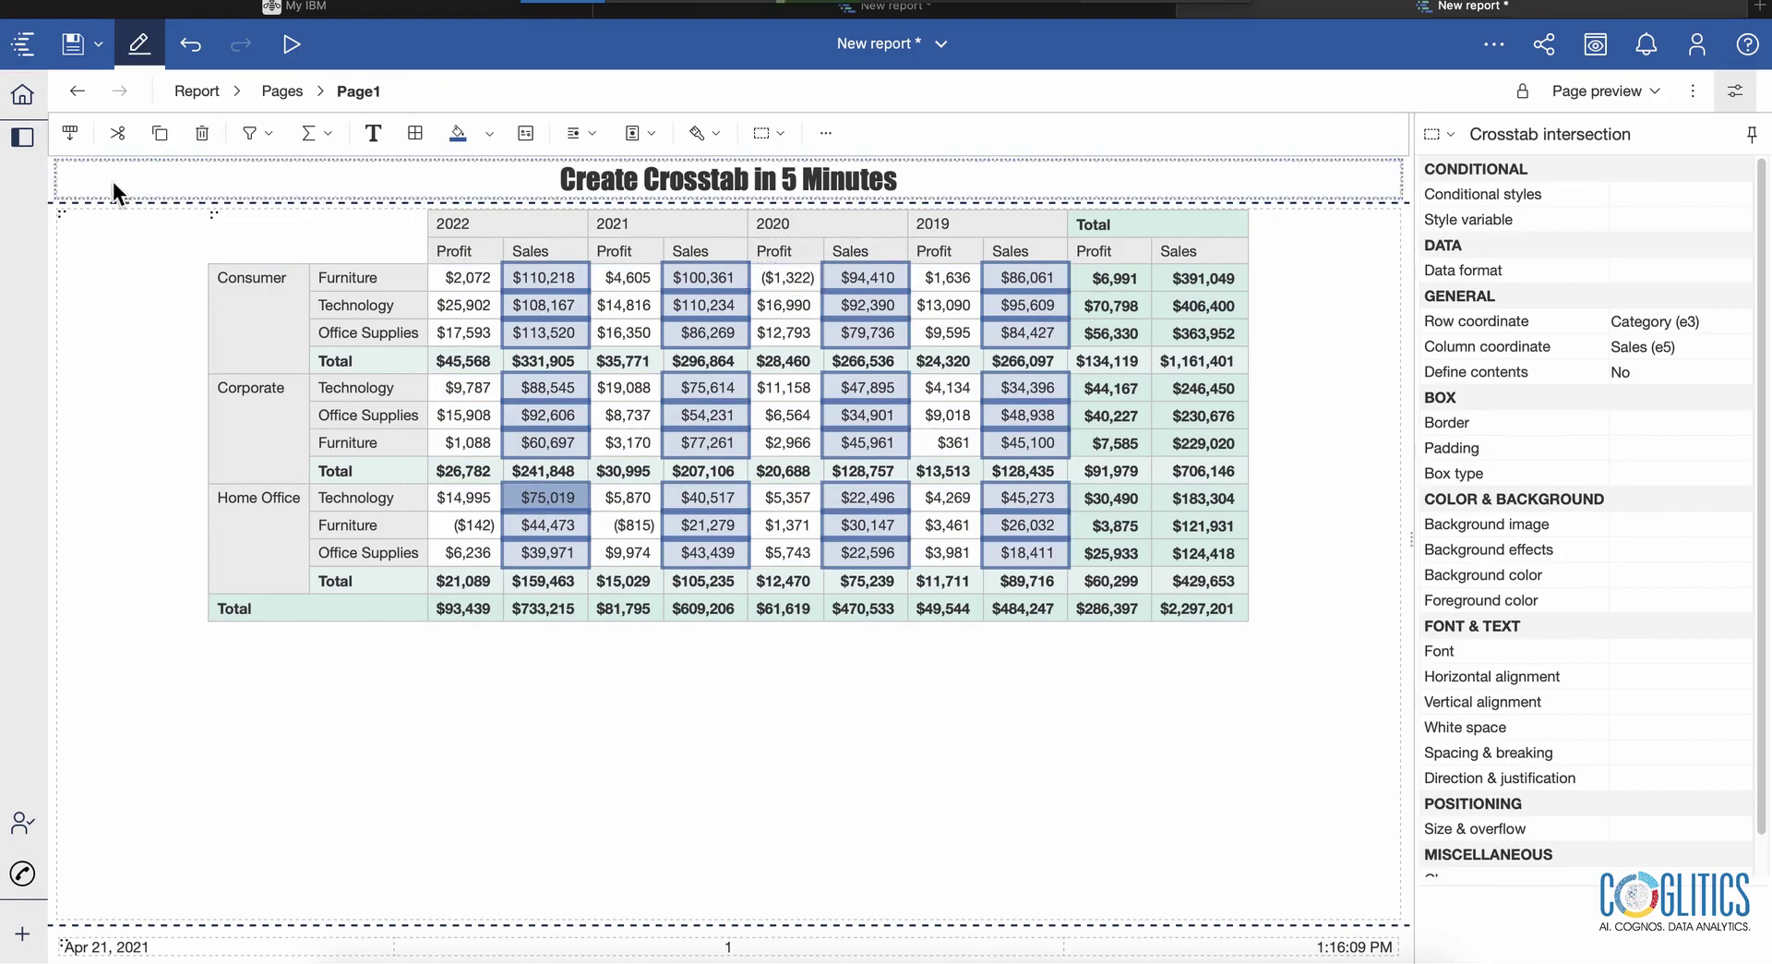
click(49, 184)
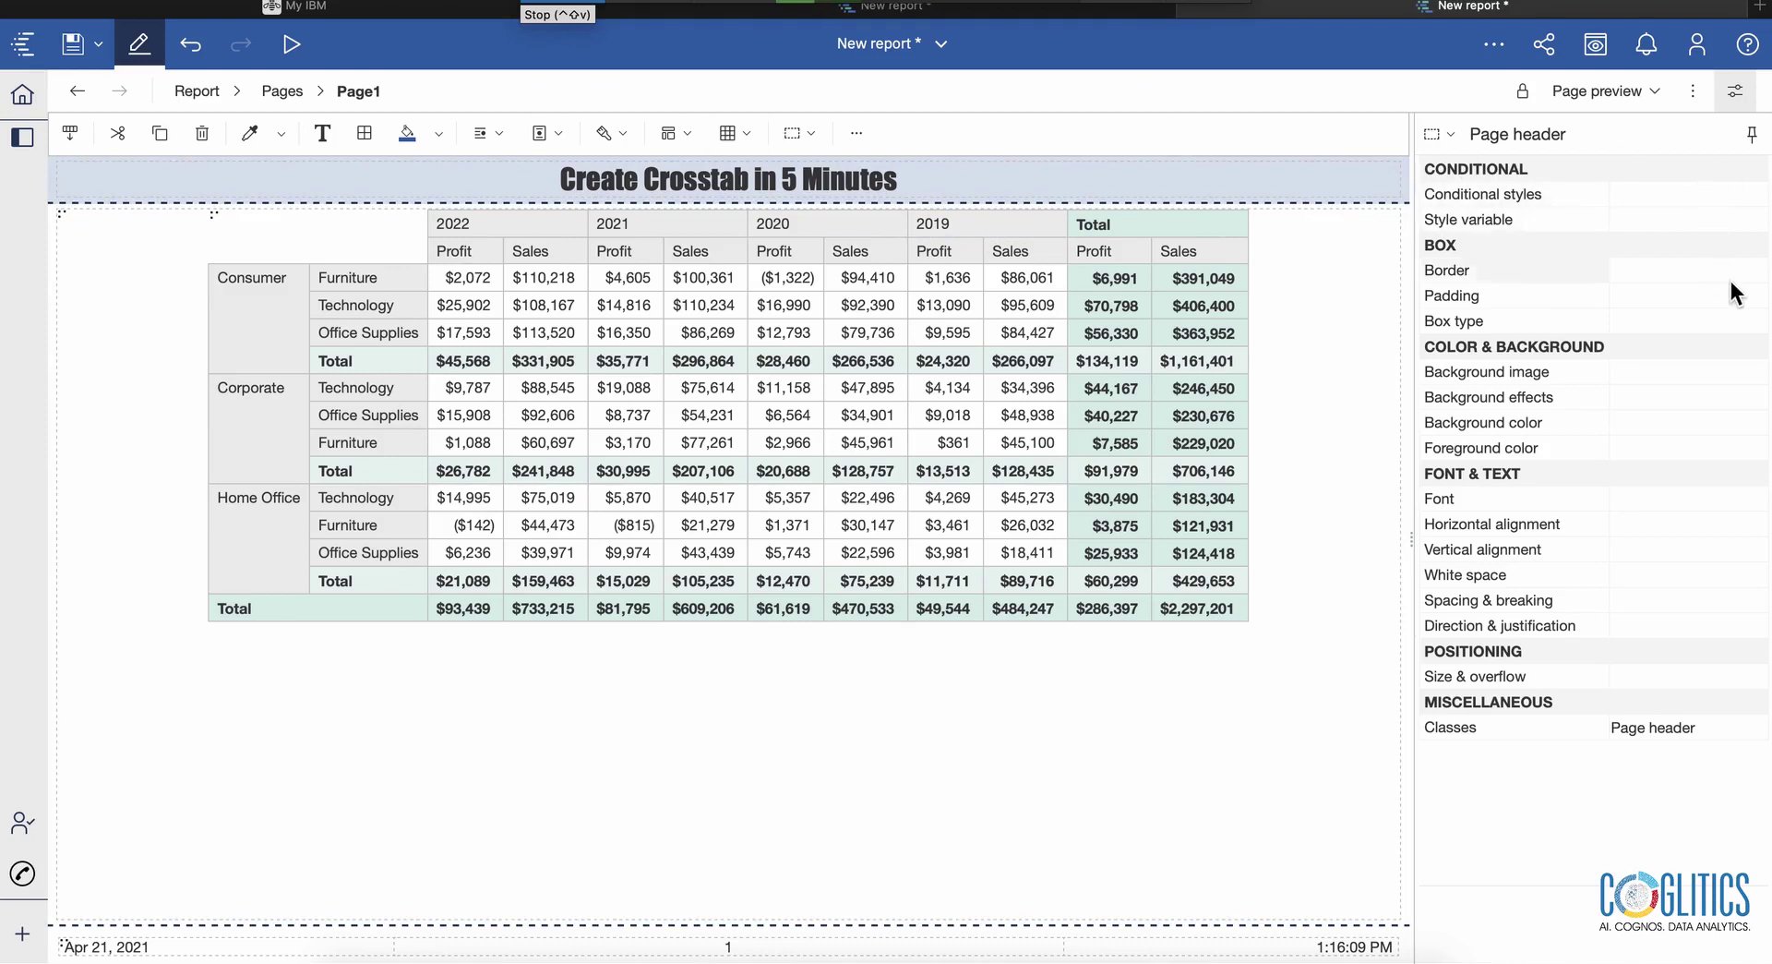
click(1756, 270)
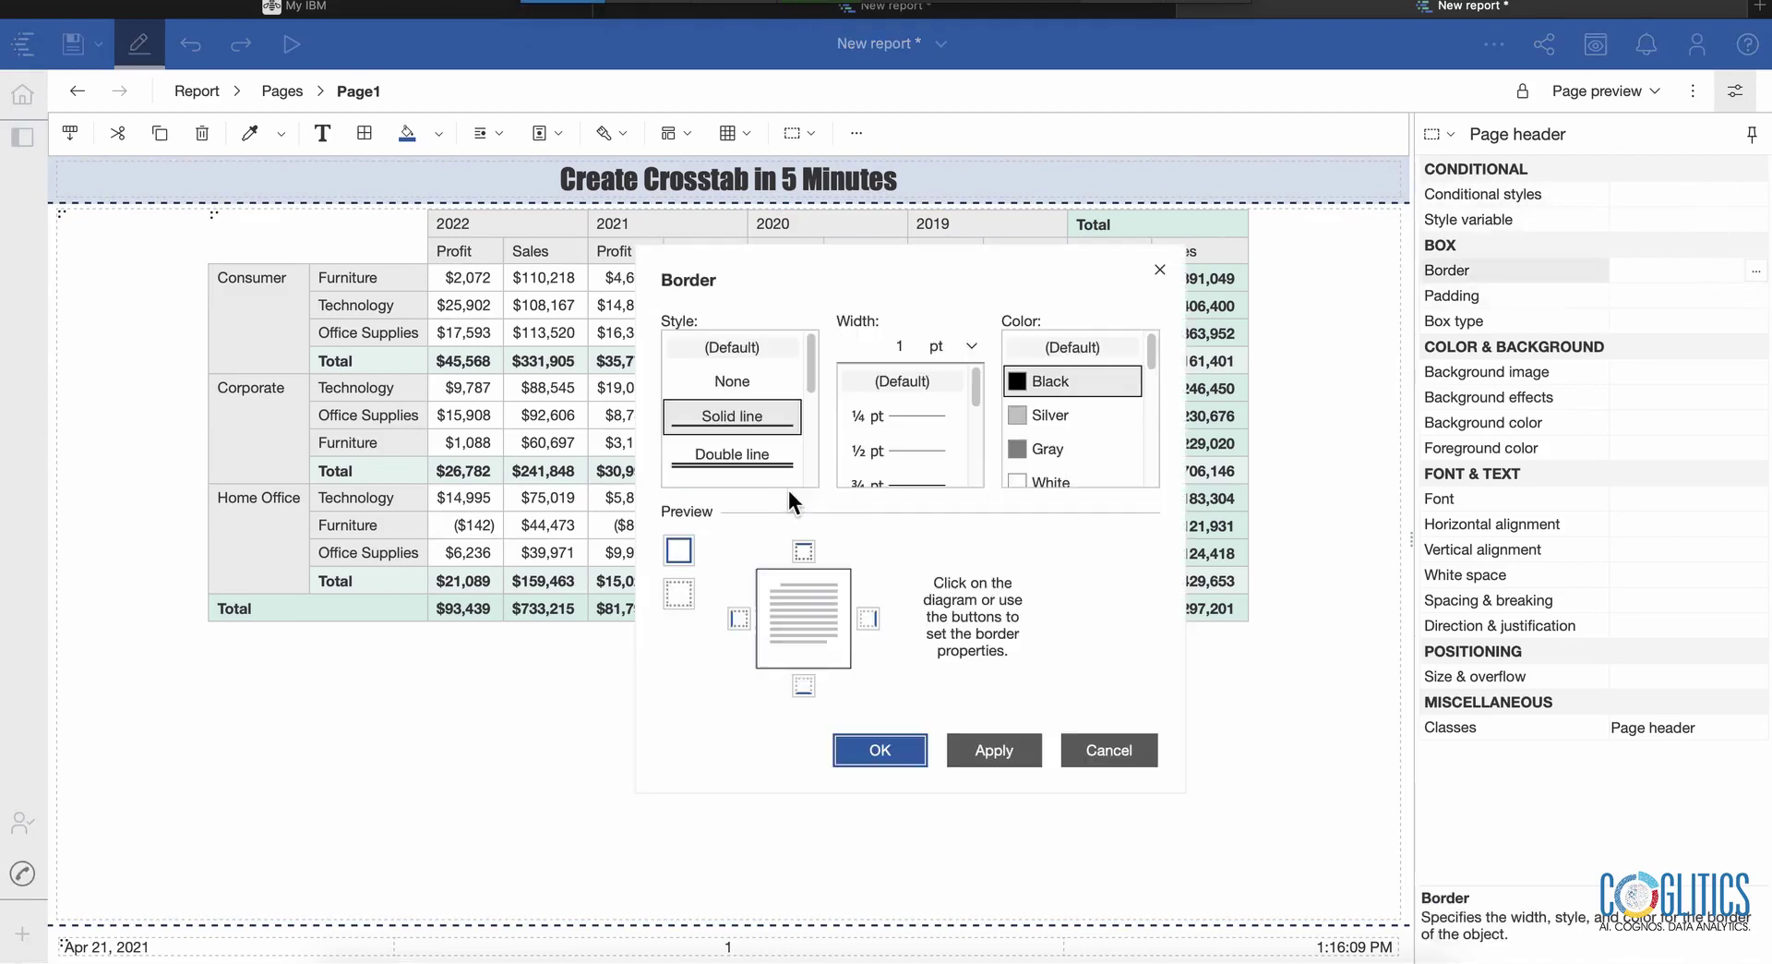
scroll(795, 443, down, 1)
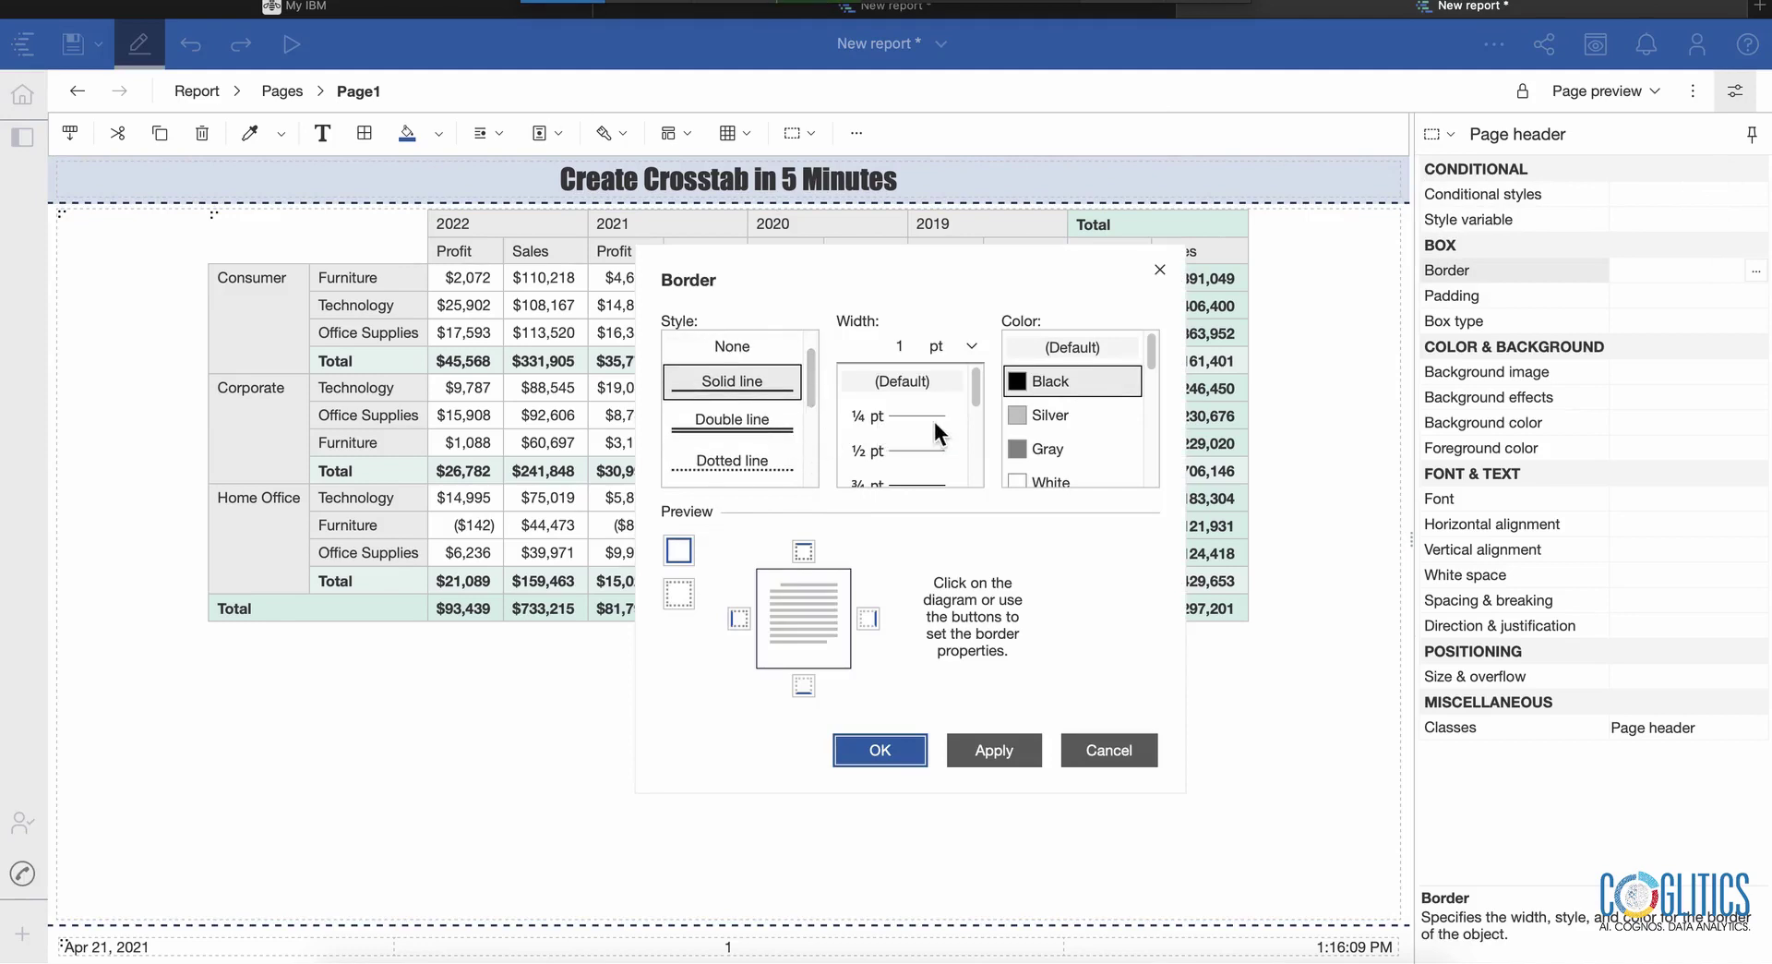
scroll(935, 420, down, 4)
click(918, 469)
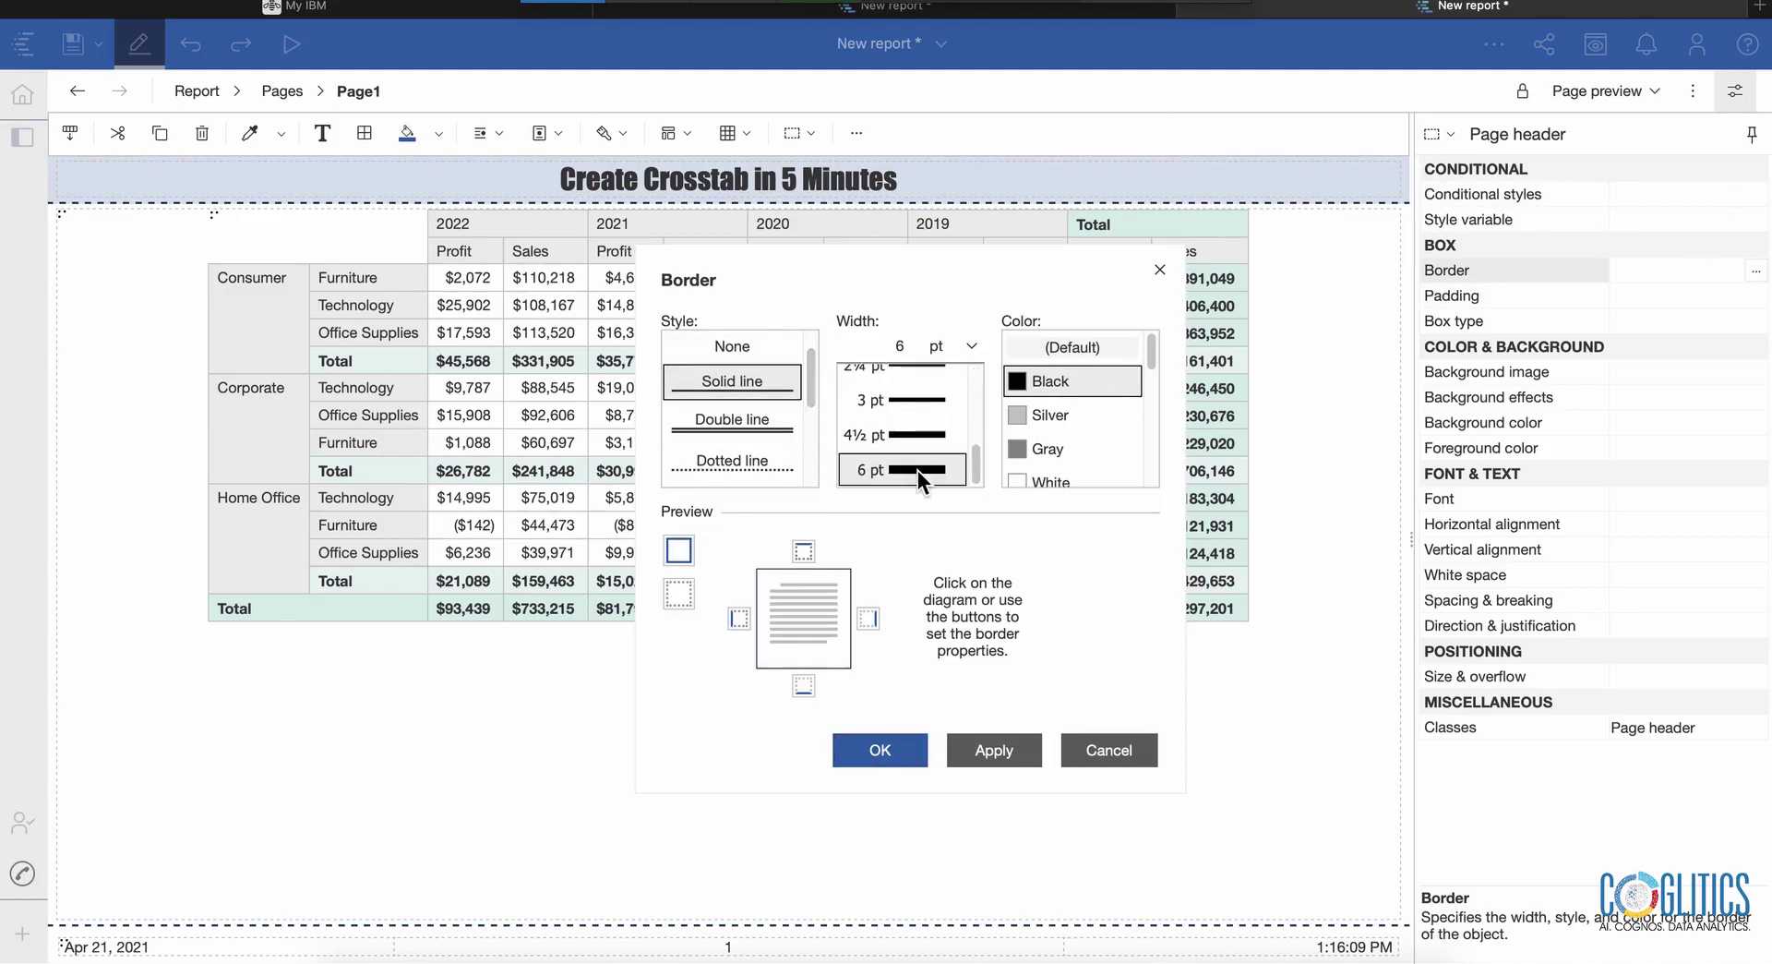
click(805, 687)
click(994, 749)
click(880, 749)
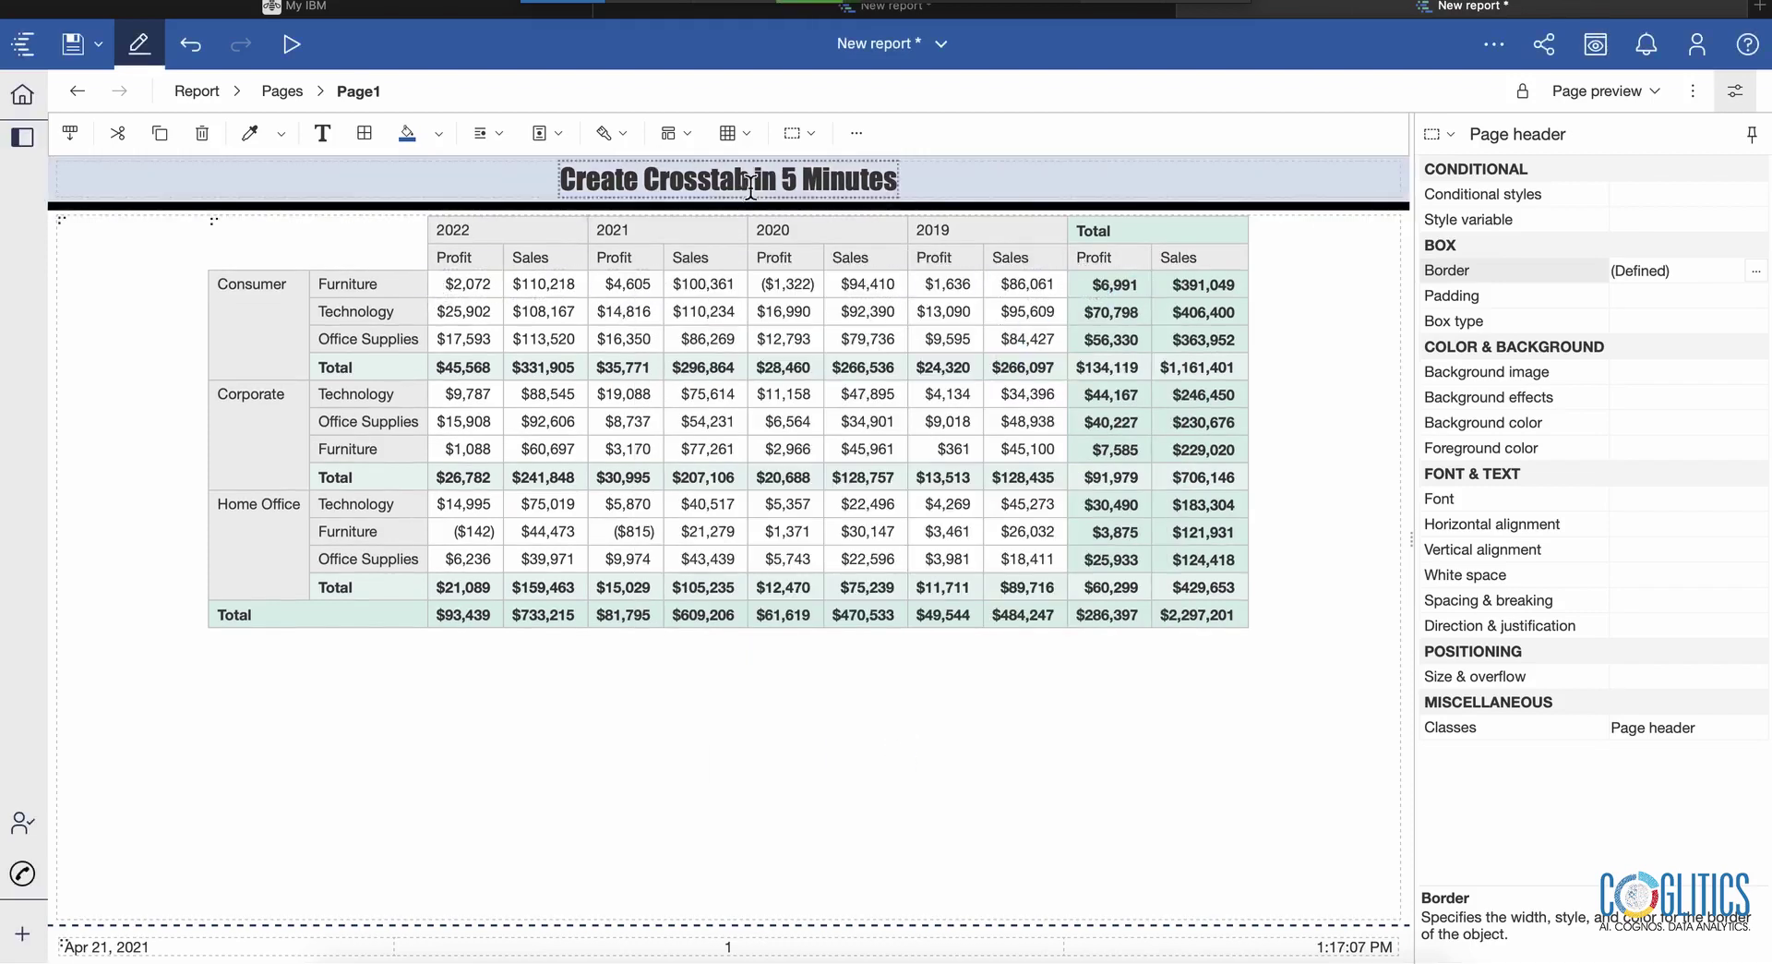
click(801, 284)
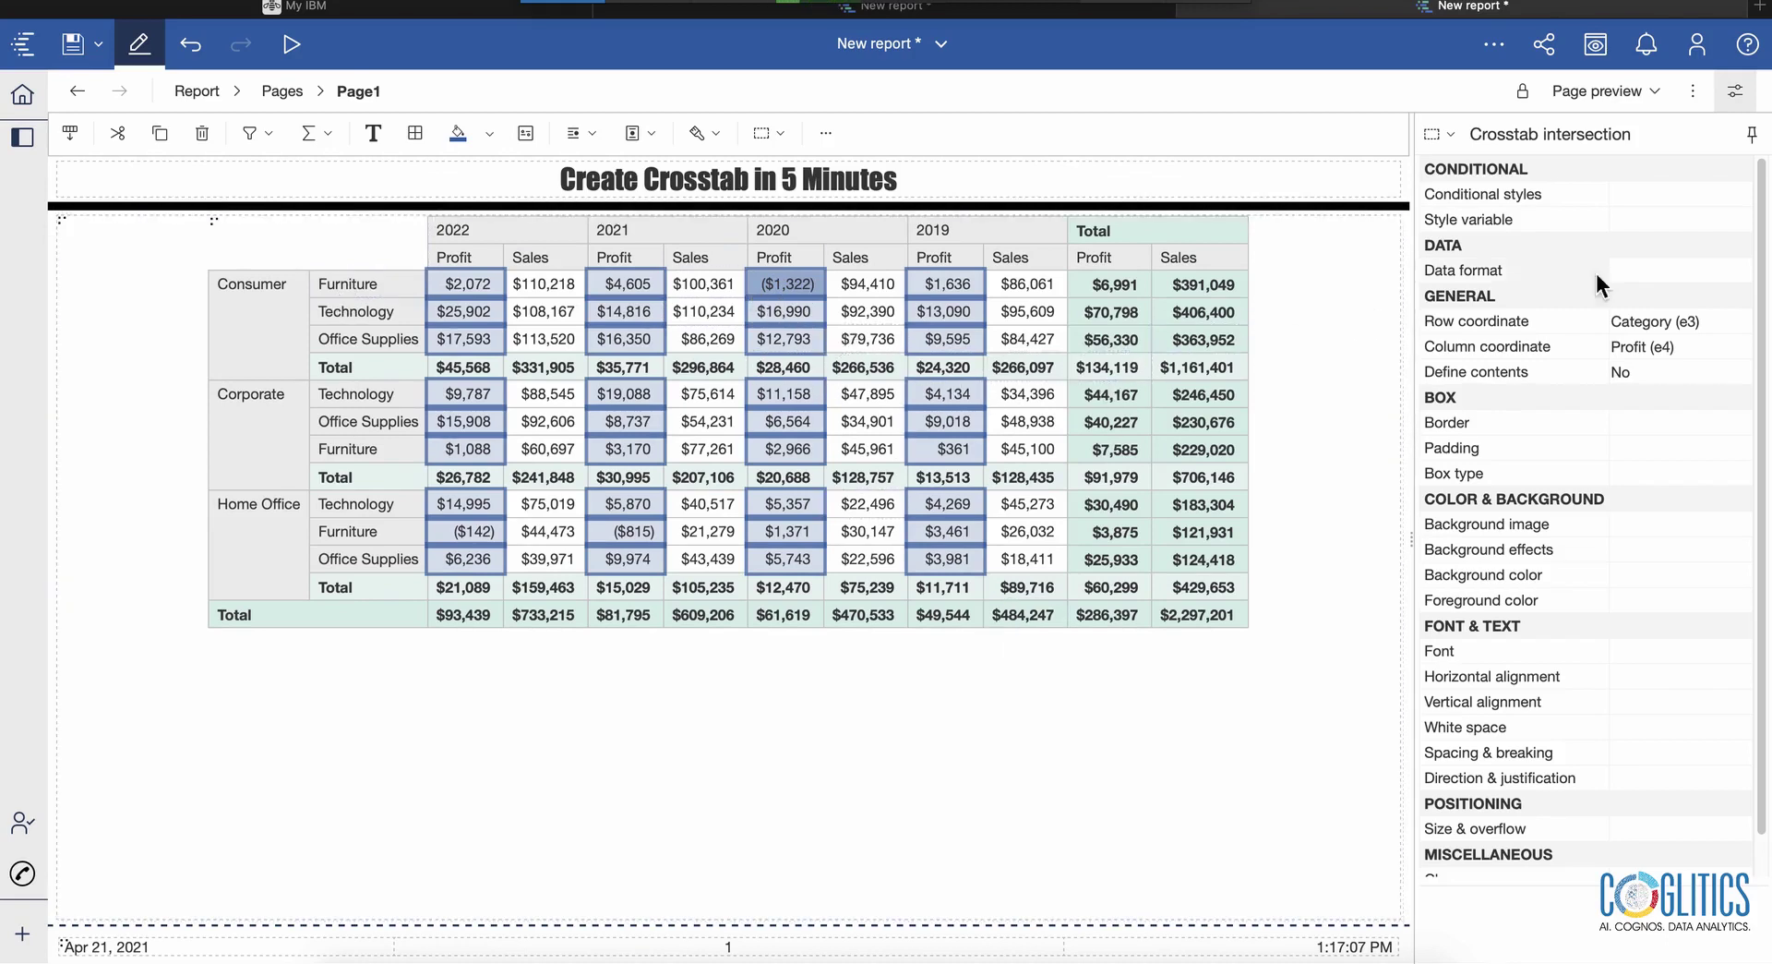
Add an advanced conditional style to the Profit cells with condition [Query1].[Profit]<0
click(1730, 203)
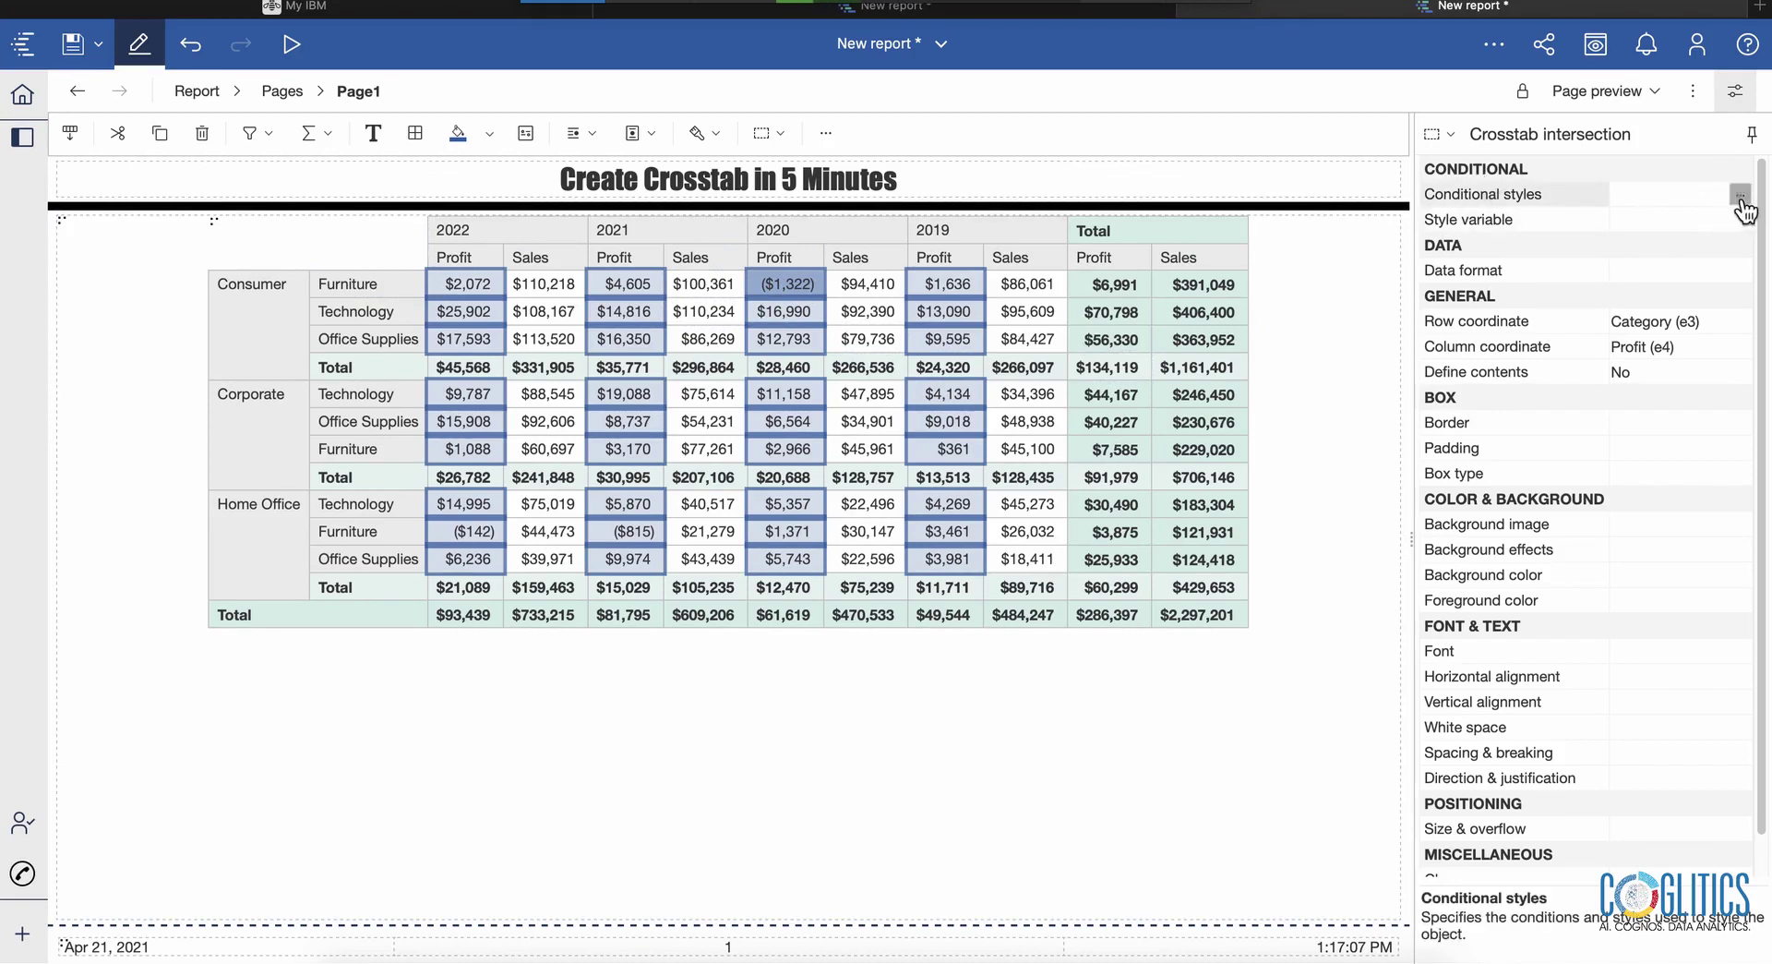
click(1740, 195)
click(736, 638)
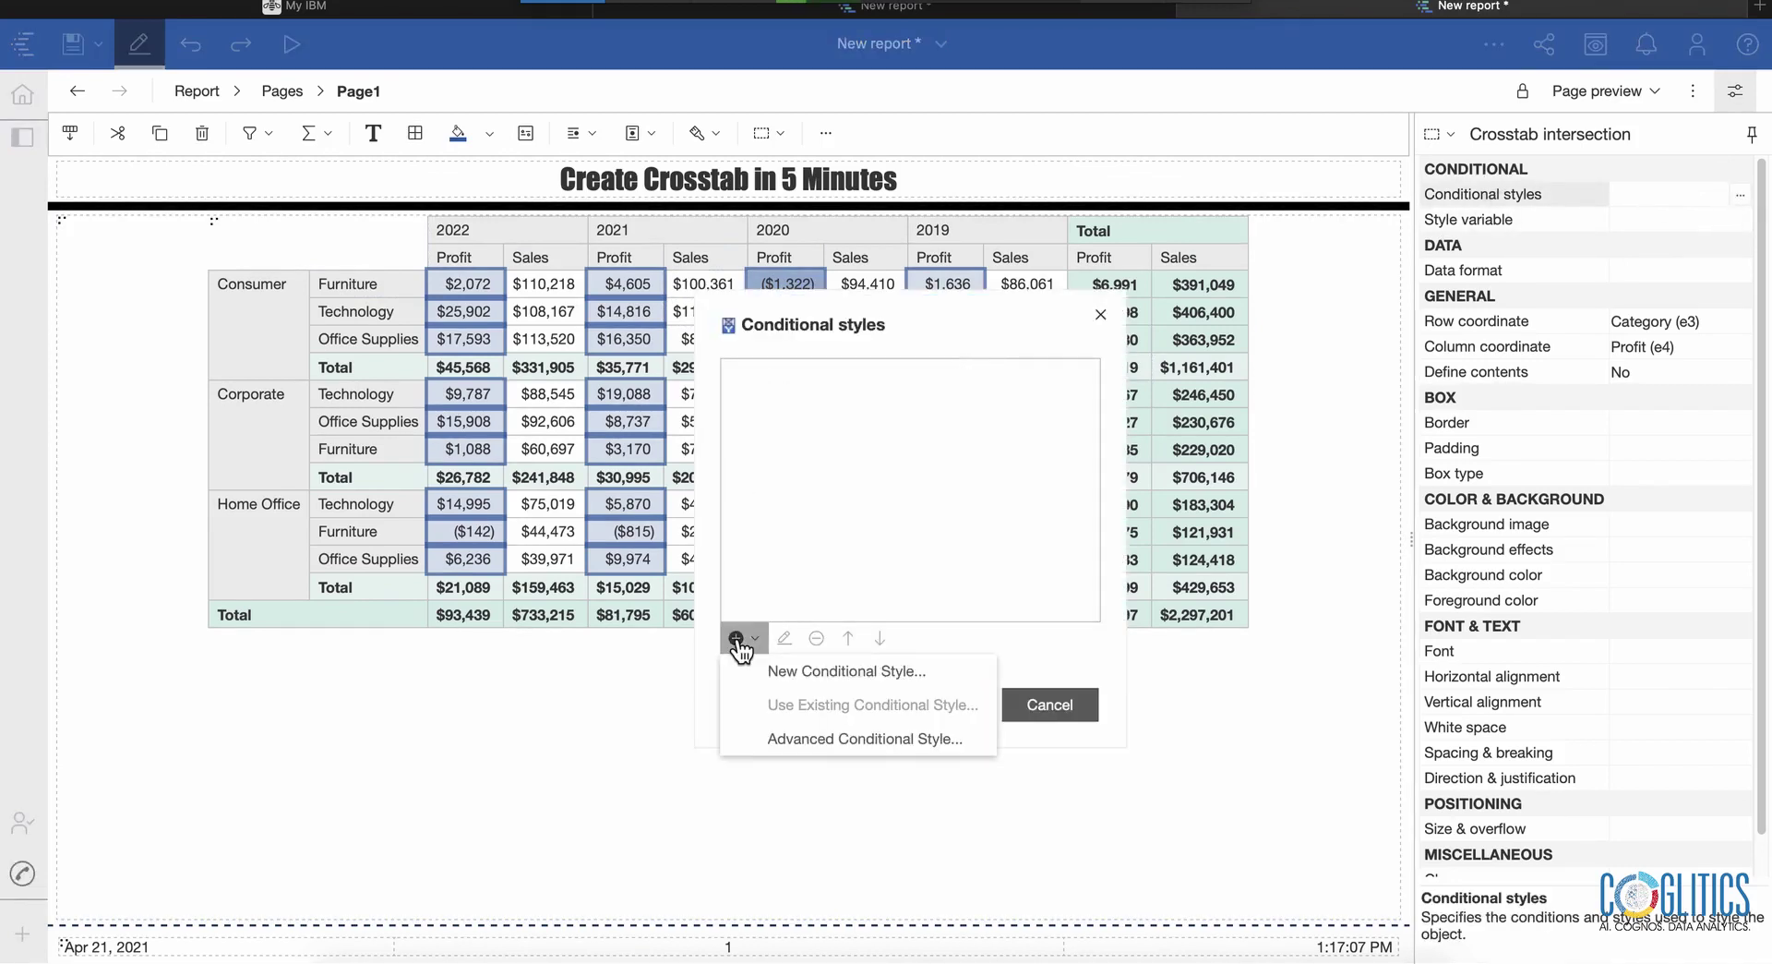
click(779, 746)
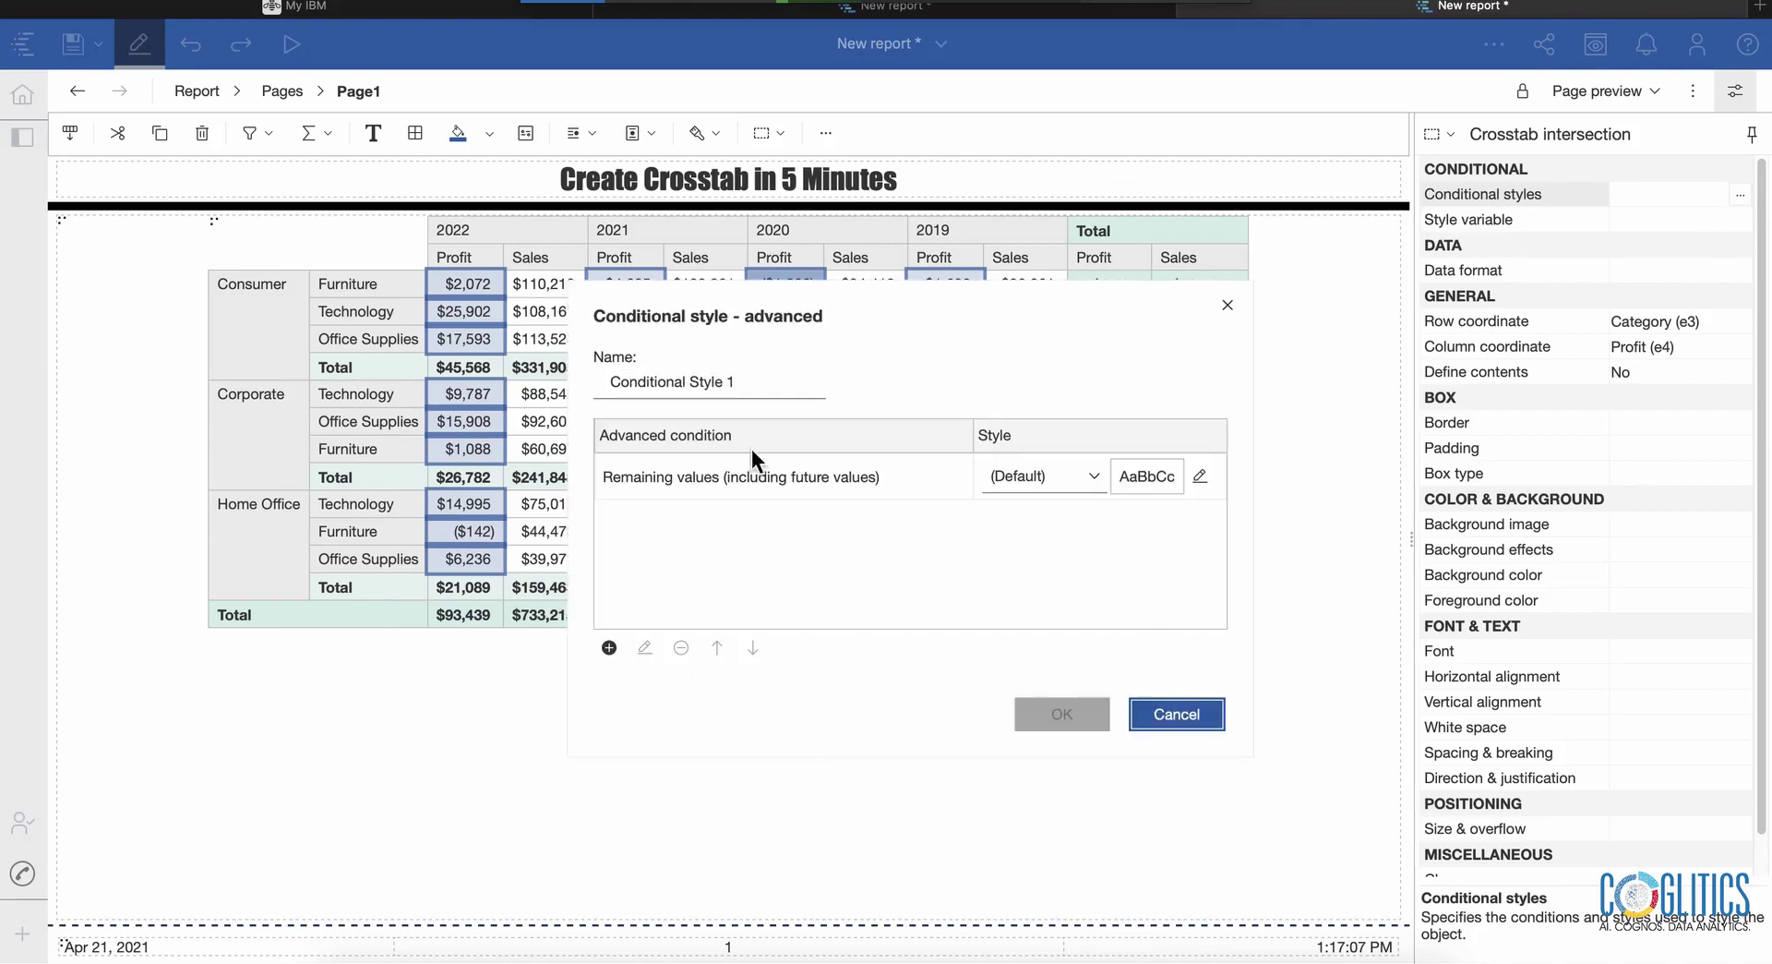
click(610, 648)
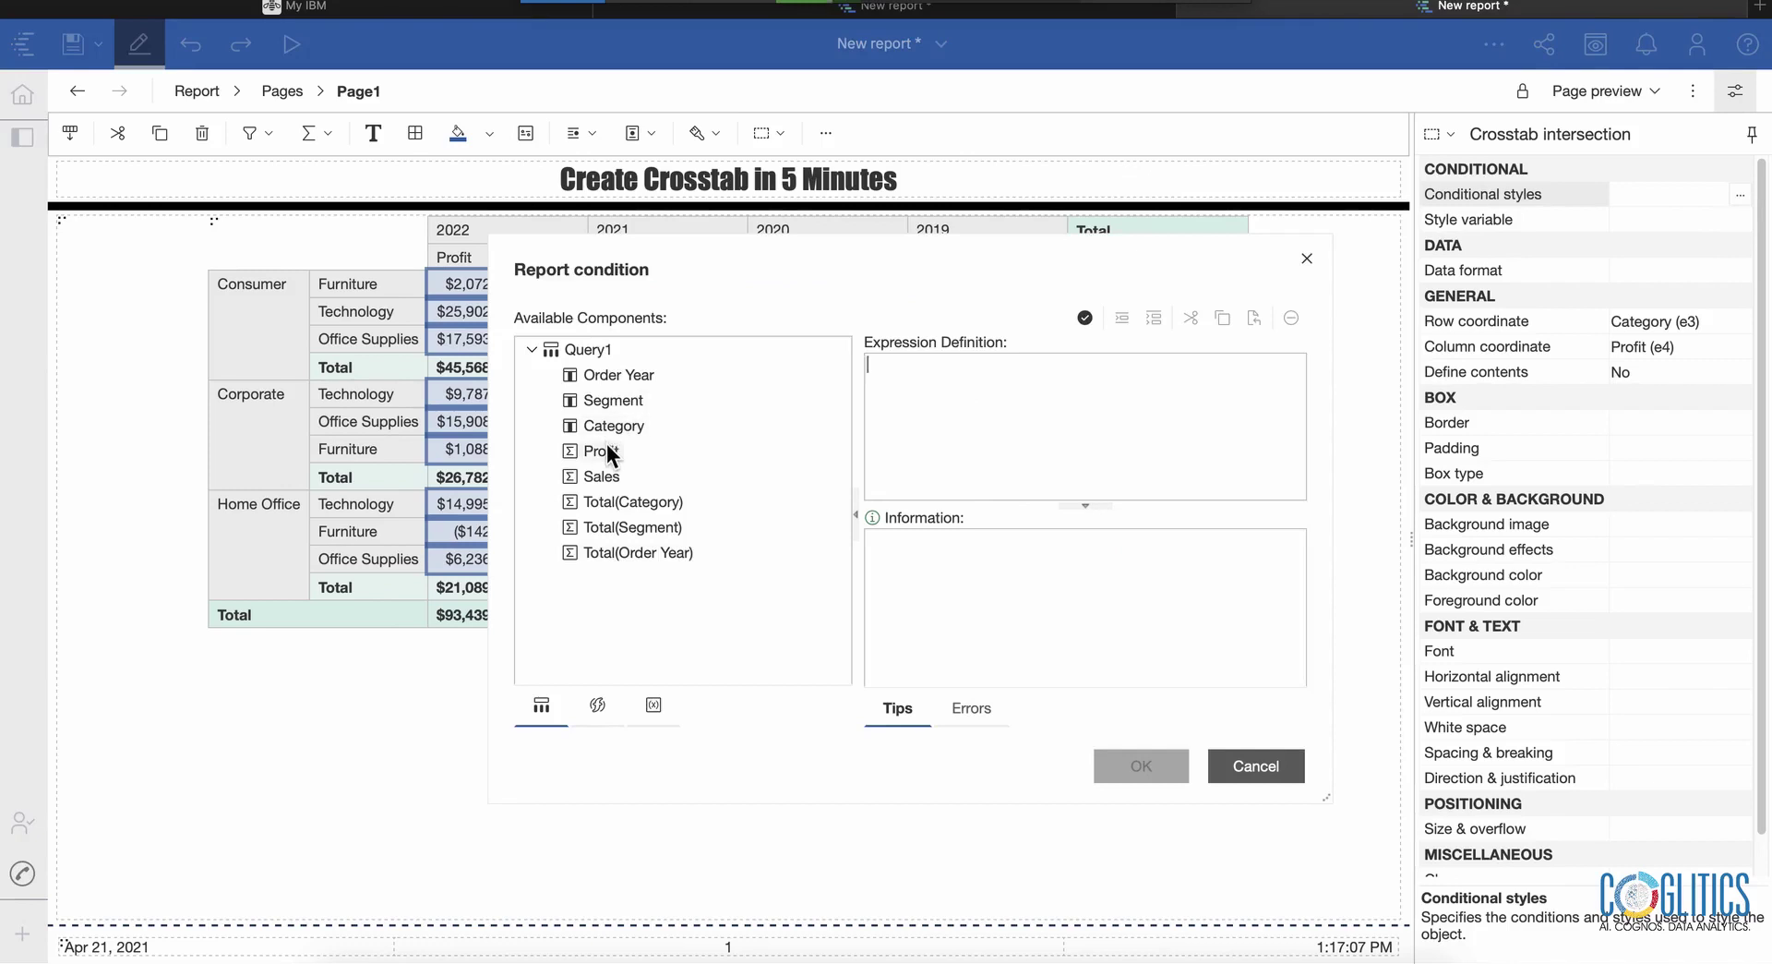
drag(606, 450, 917, 441)
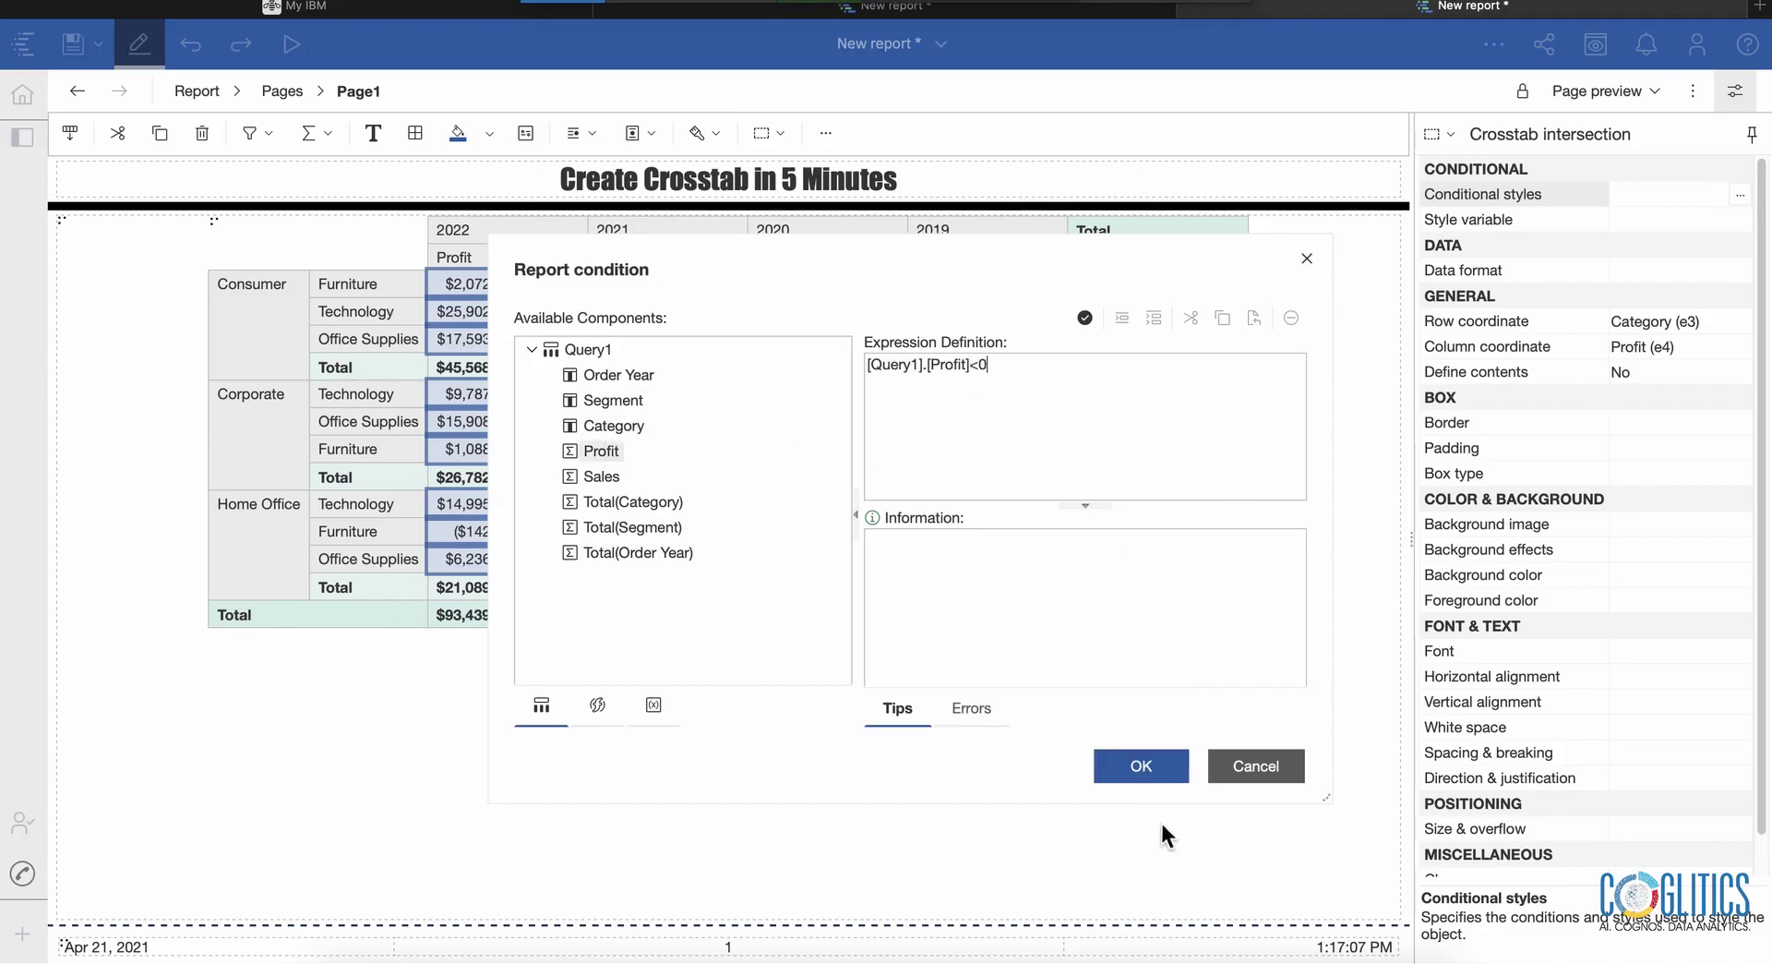
click(1144, 768)
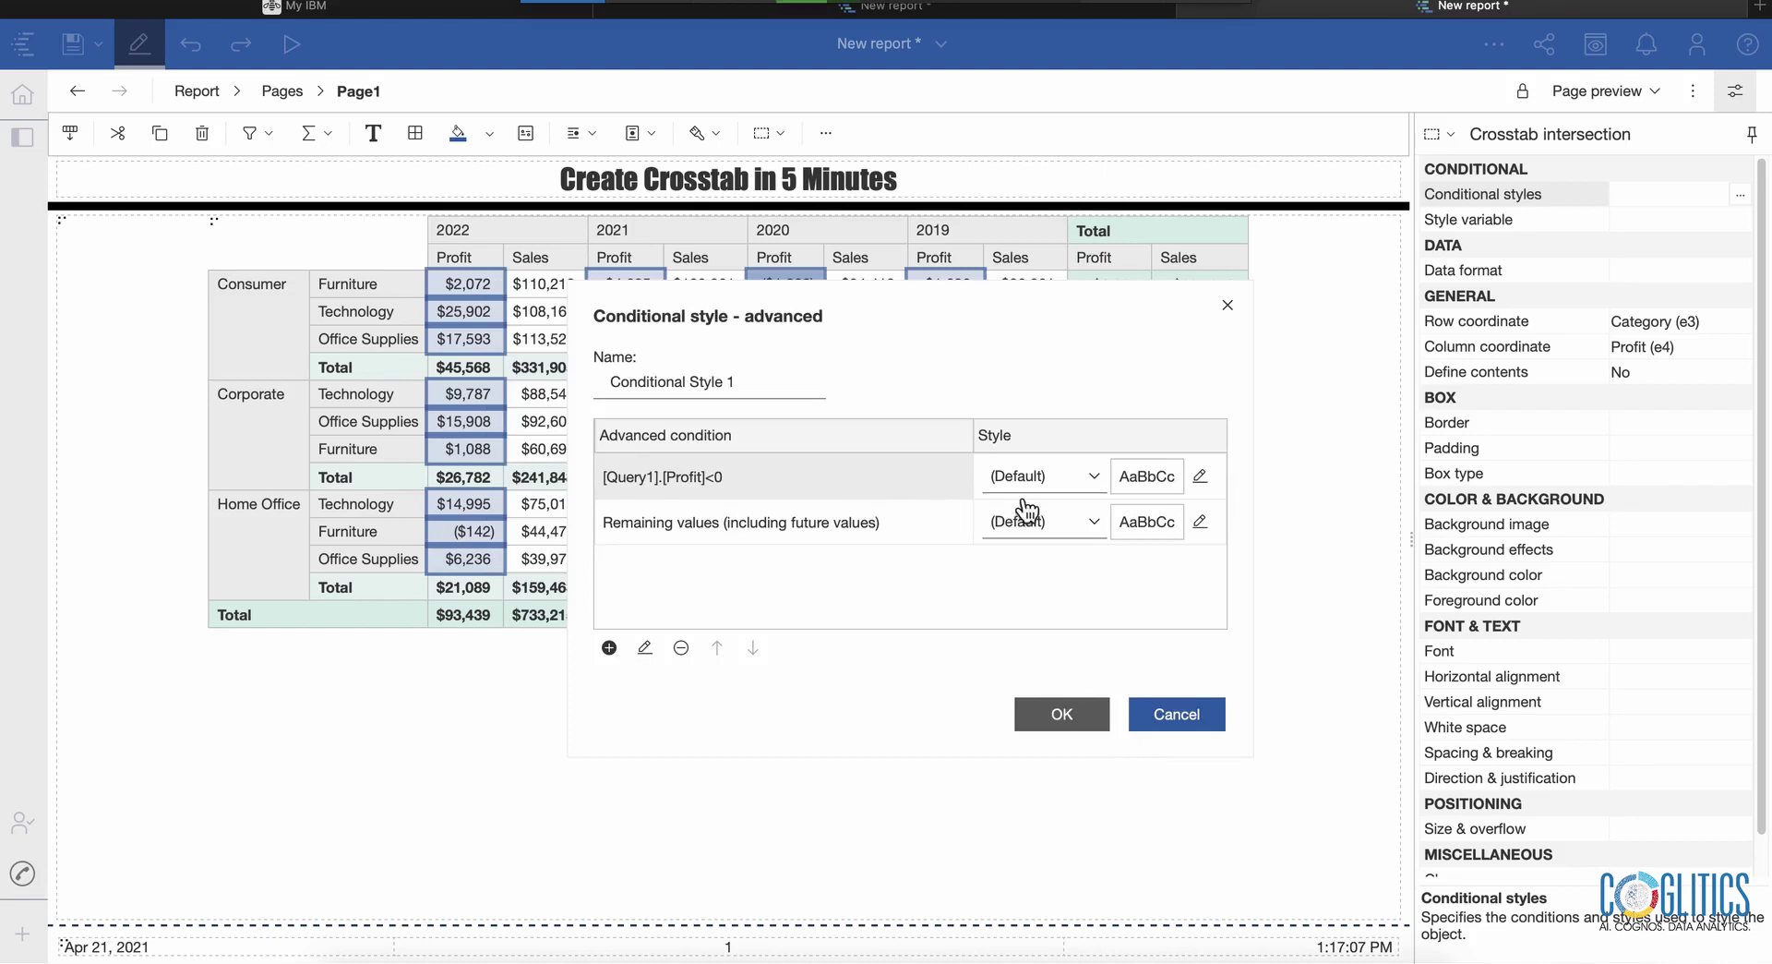
Style the negative-profit condition with the red Poor style and apply it
click(1071, 479)
click(1062, 683)
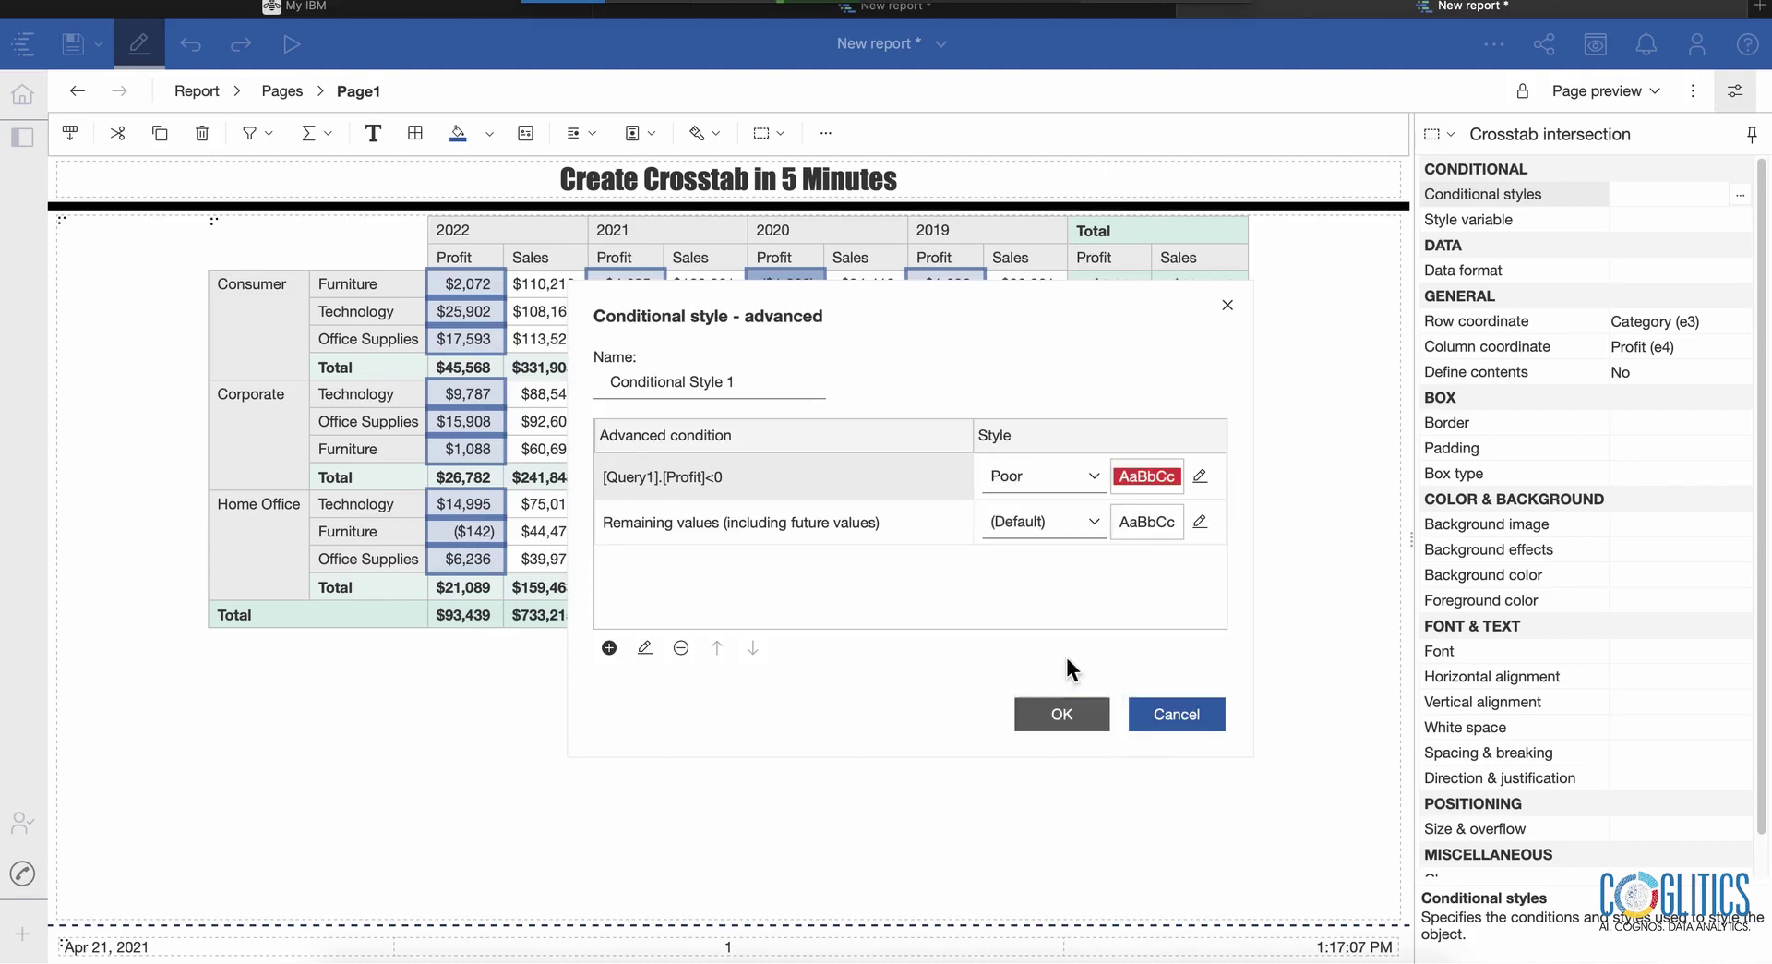
click(1048, 725)
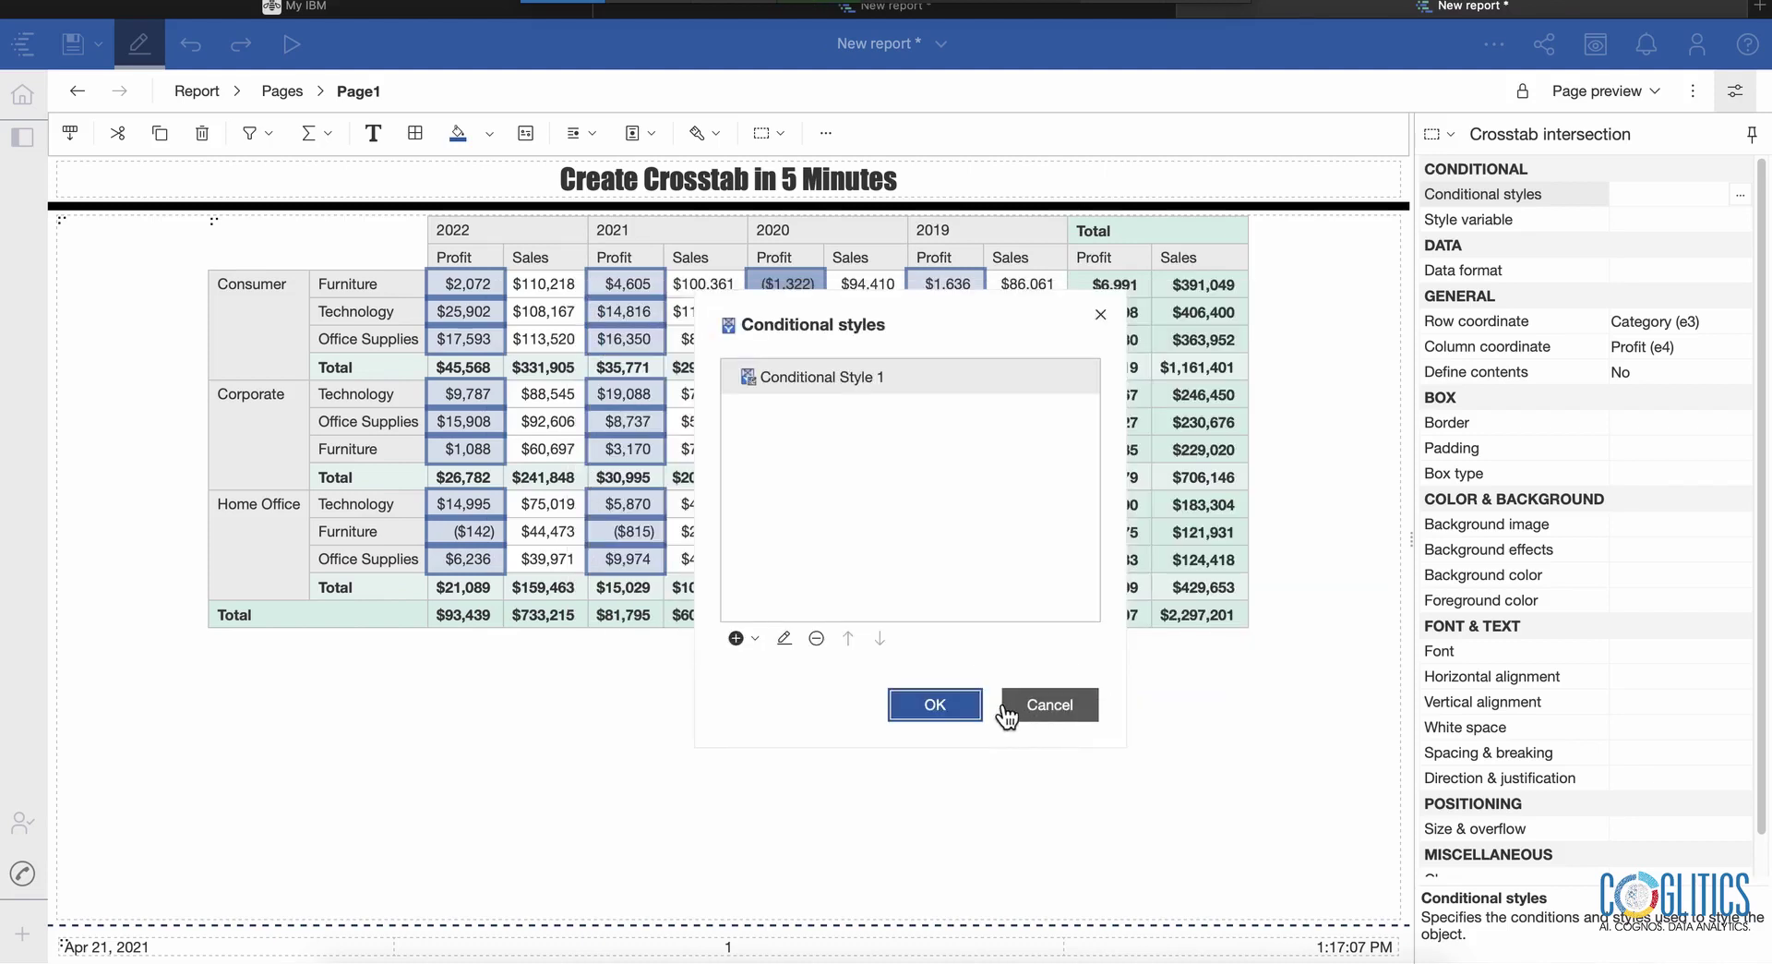
click(956, 706)
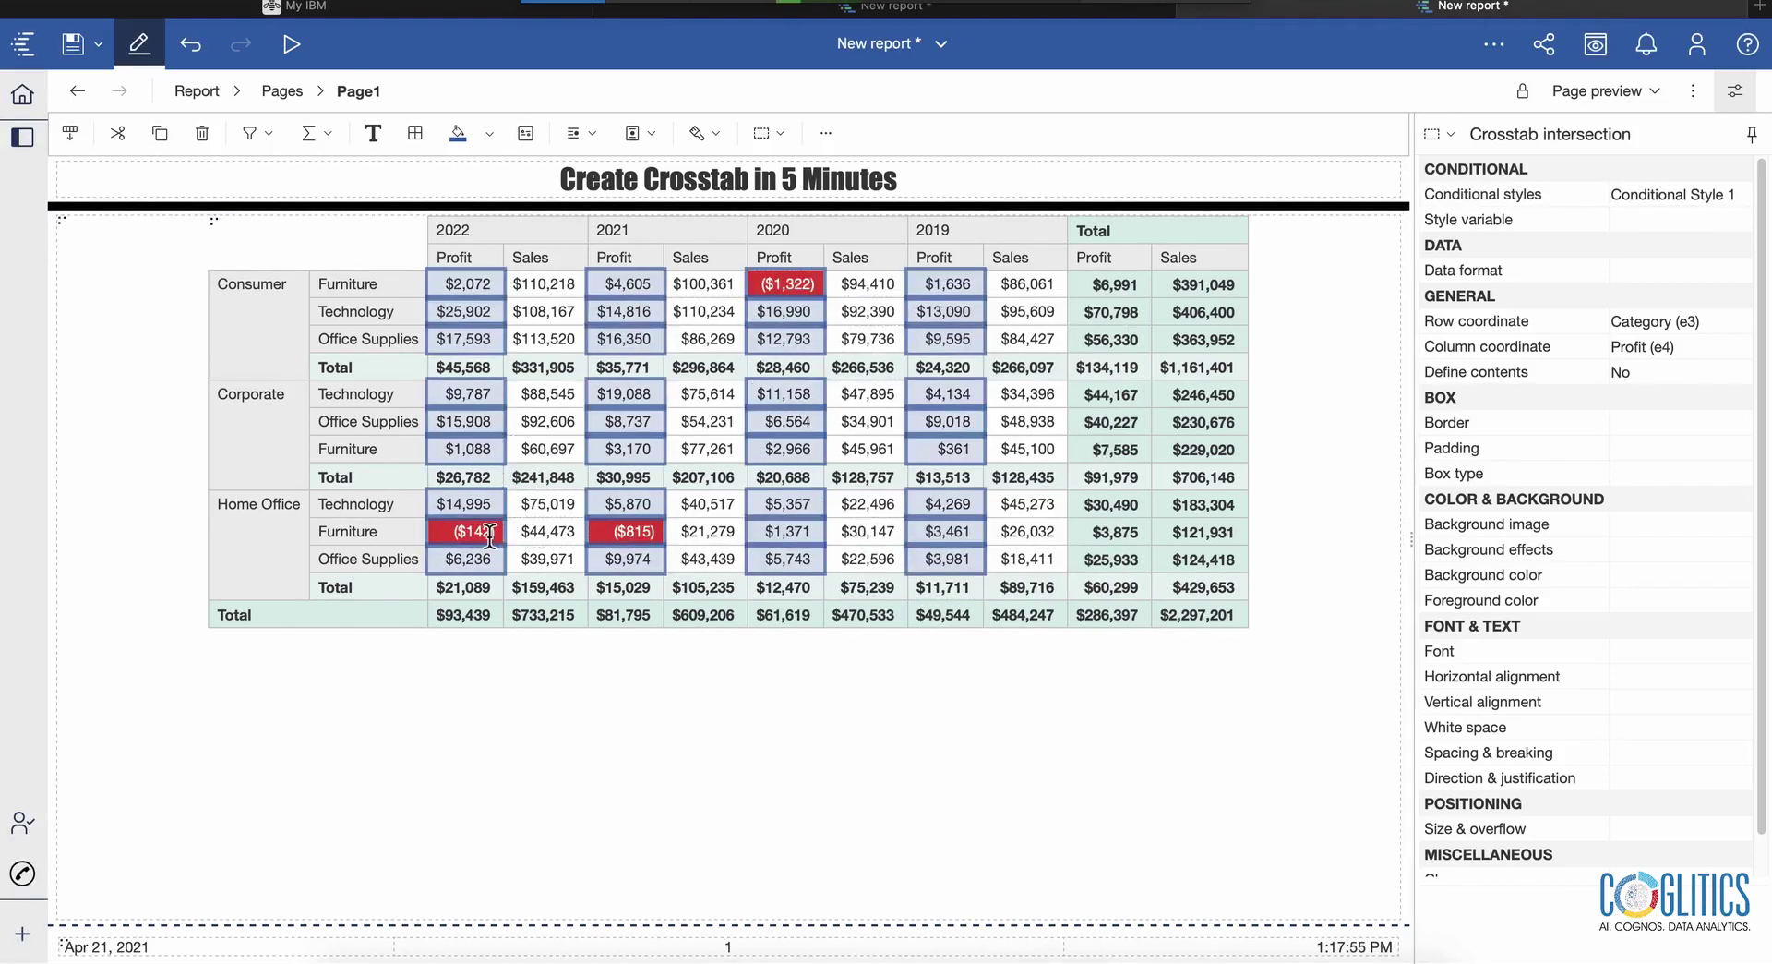
click(644, 747)
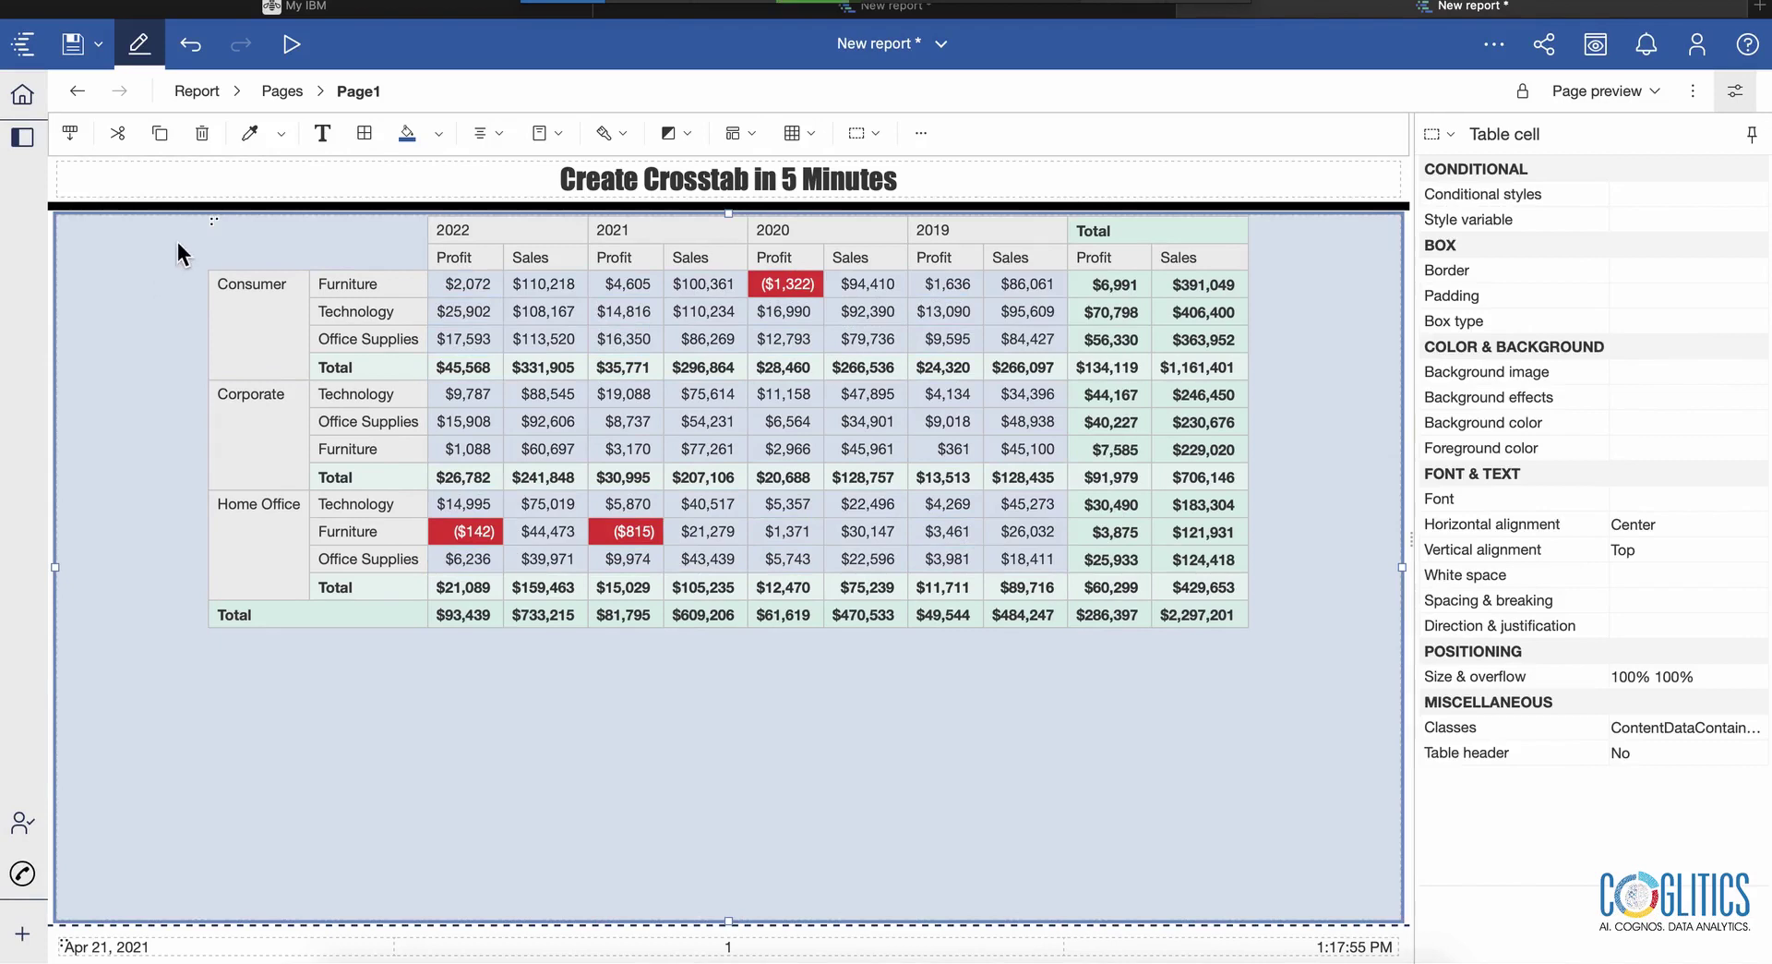
click(214, 219)
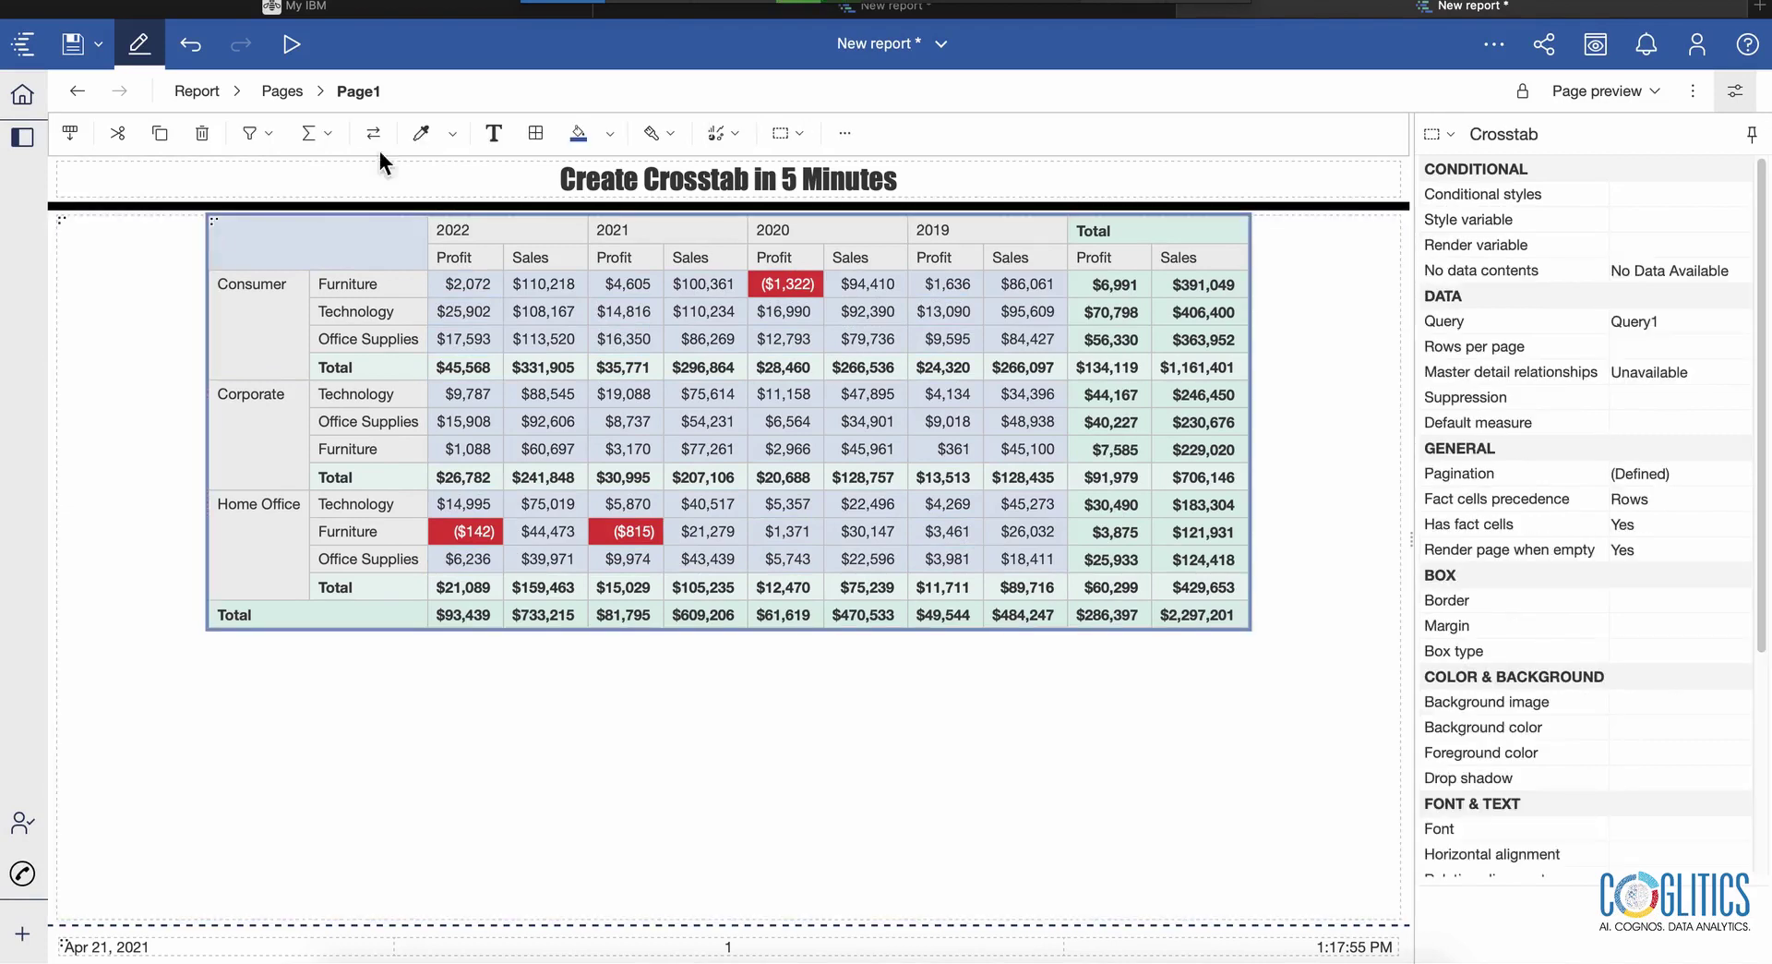
click(447, 5)
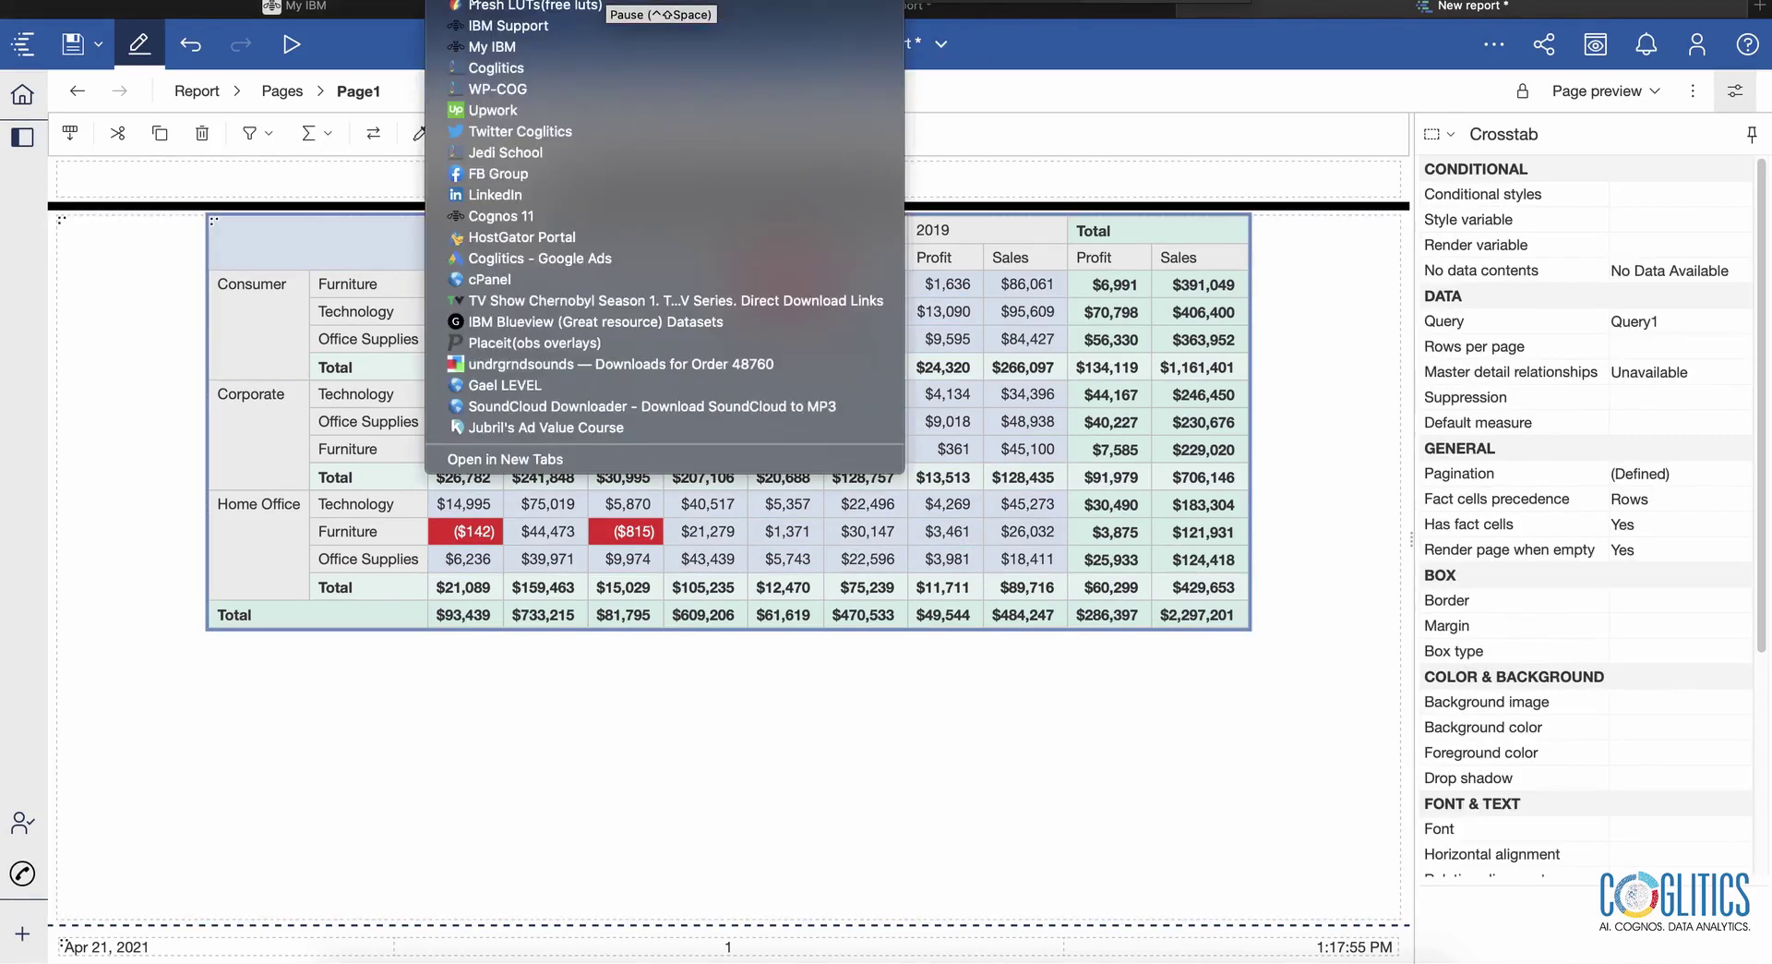